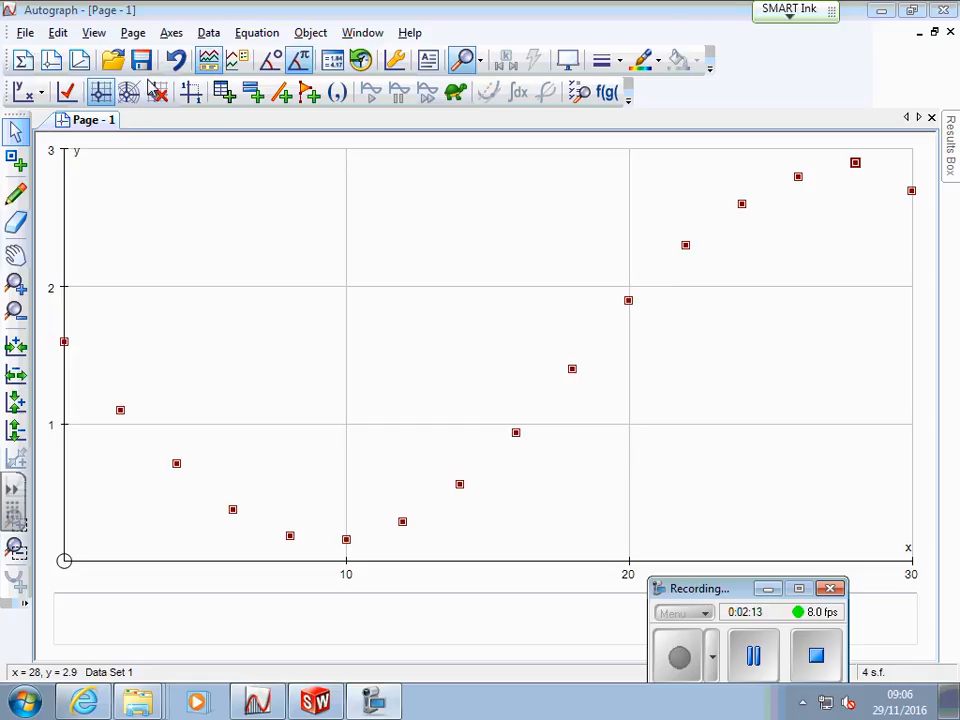
Add the equation y=cosx to the graph of the data points
{"action": "left_click", "coordinate": [250, 33]}
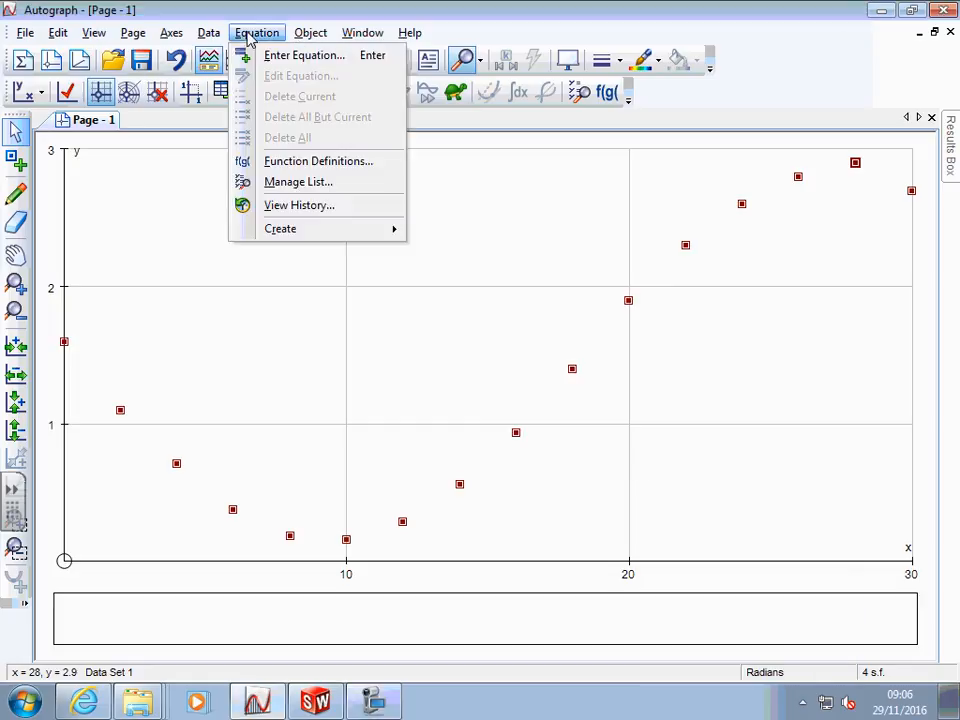
{"action": "left_click", "coordinate": [266, 56]}
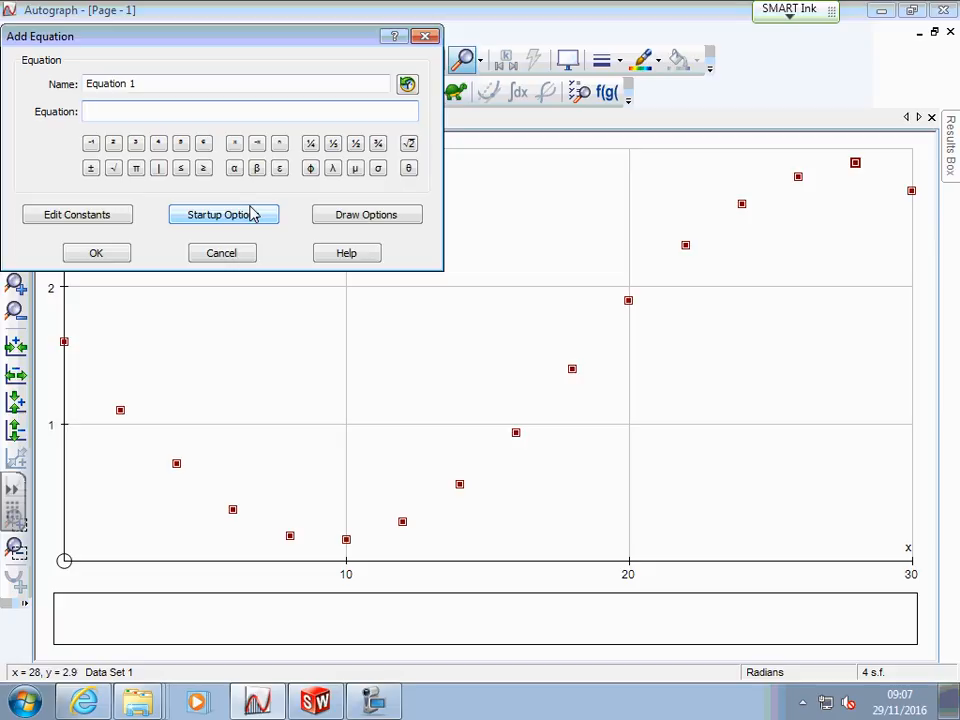
{"action": "type", "text": "y=si"}
{"action": "key", "text": "BackSpace"}
{"action": "key", "text": "BackSpace"}
{"action": "type", "text": "cosx"}
{"action": "left_click", "coordinate": [123, 258]}
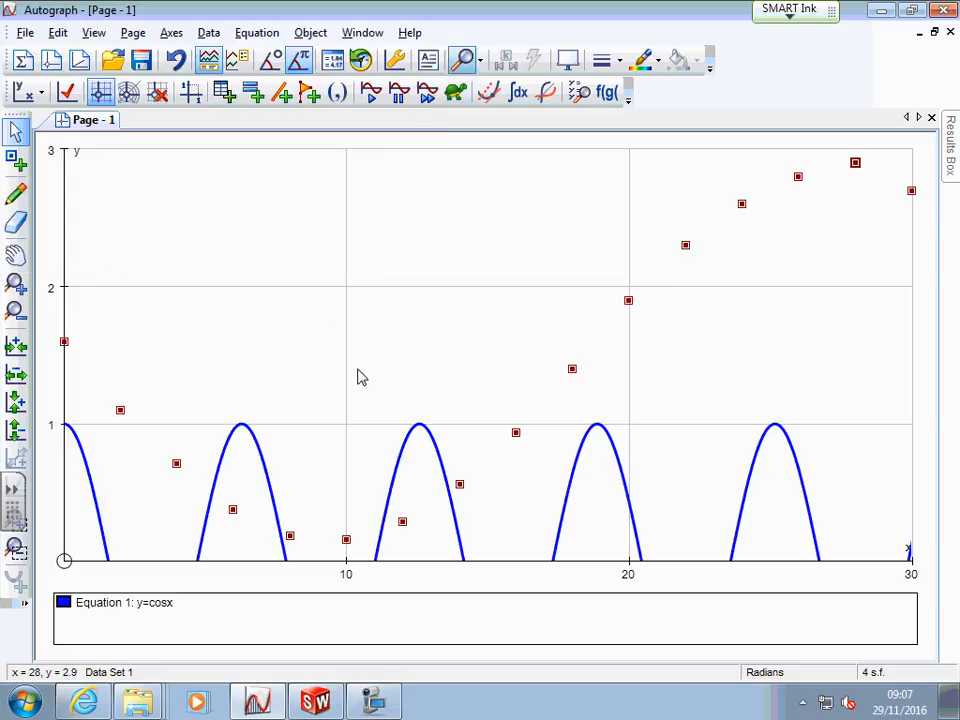
Reposition and zoom out the graph to compare several cosine cycles with the complete set of data points
{"action": "left_click", "coordinate": [15, 255]}
{"action": "left_click_drag", "start_coordinate": [146, 321], "coordinate": [218, 130]}
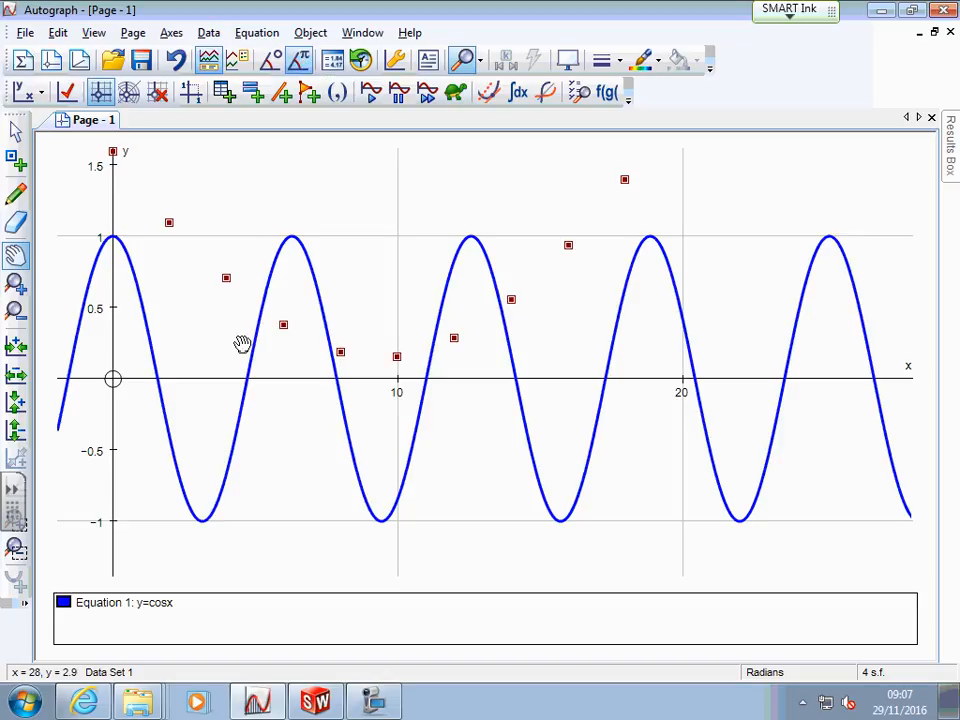
{"action": "mouse_move", "coordinate": [206, 381]}
{"action": "left_mouse_down"}
{"action": "mouse_move", "coordinate": [180, 385]}
{"action": "mouse_move", "coordinate": [165, 405]}
{"action": "mouse_move", "coordinate": [180, 407]}
{"action": "mouse_move", "coordinate": [191, 390]}
{"action": "left_mouse_up"}
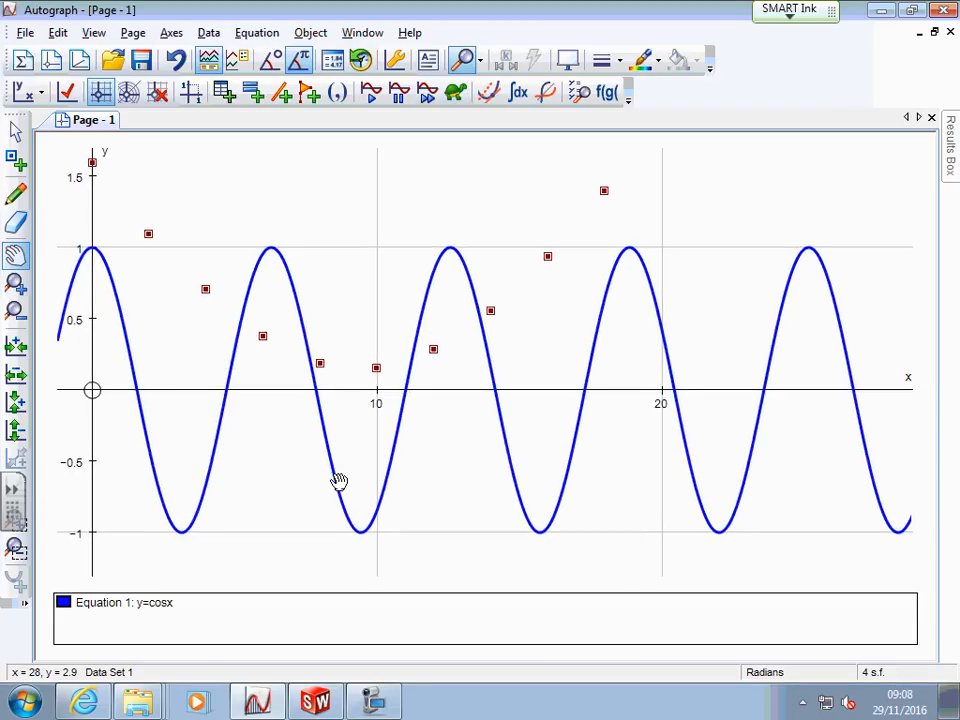
{"action": "left_click_drag", "start_coordinate": [302, 470], "coordinate": [215, 535]}
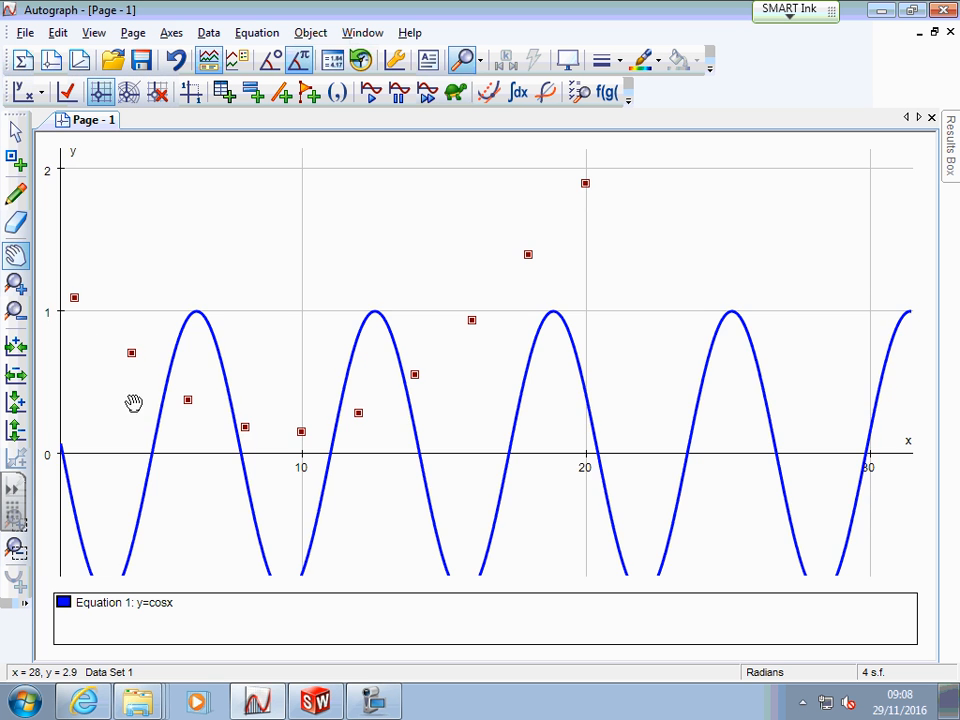
{"action": "left_click_drag", "start_coordinate": [133, 403], "coordinate": [269, 355]}
{"action": "left_click_drag", "start_coordinate": [269, 342], "coordinate": [218, 431]}
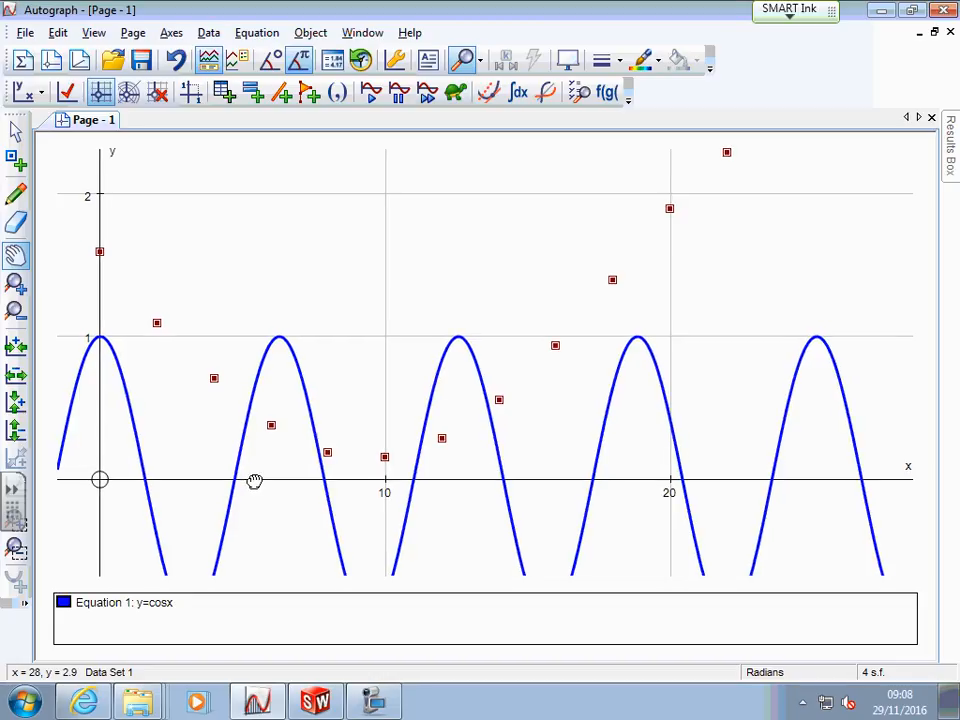
{"action": "left_click_drag", "start_coordinate": [255, 480], "coordinate": [258, 392]}
{"action": "left_click", "coordinate": [15, 311]}
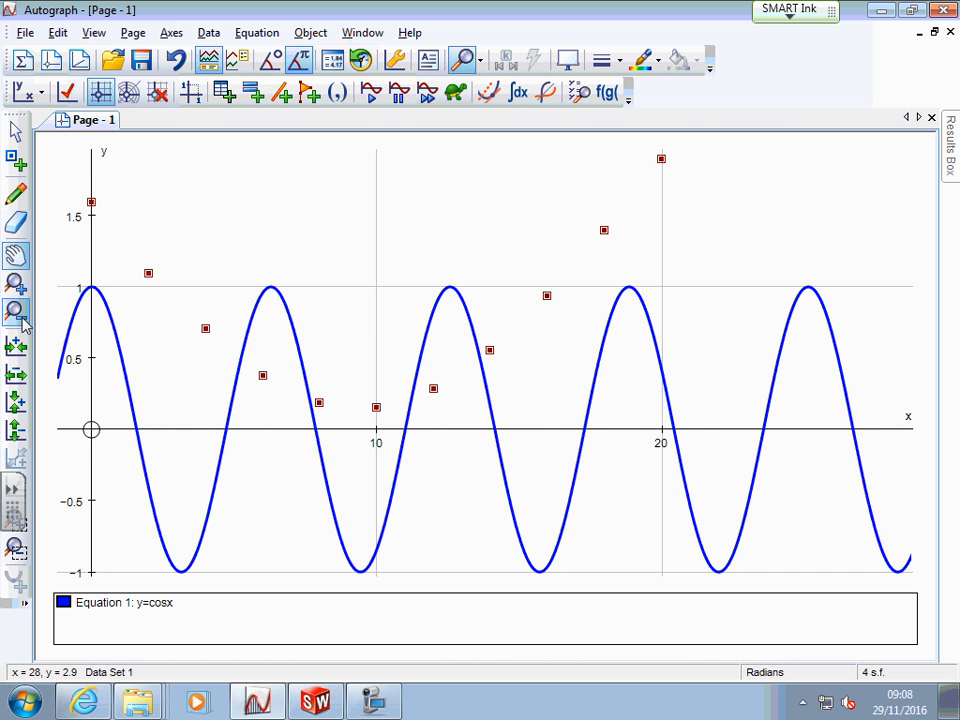
{"action": "left_click", "coordinate": [99, 430]}
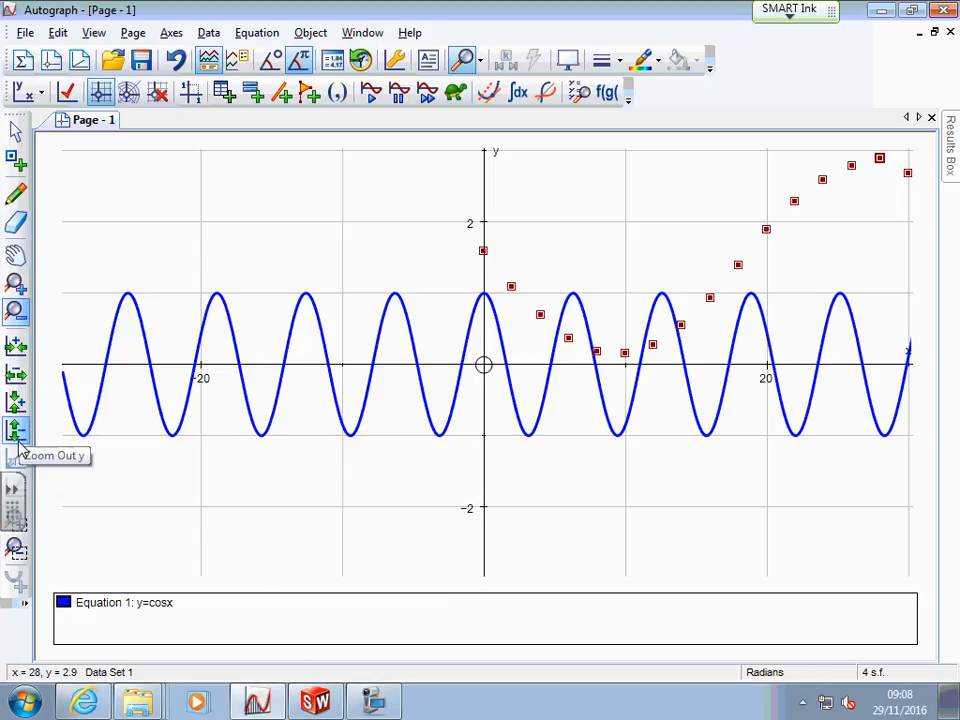
{"action": "left_click", "coordinate": [15, 255]}
{"action": "left_click_drag", "start_coordinate": [340, 386], "coordinate": [131, 452]}
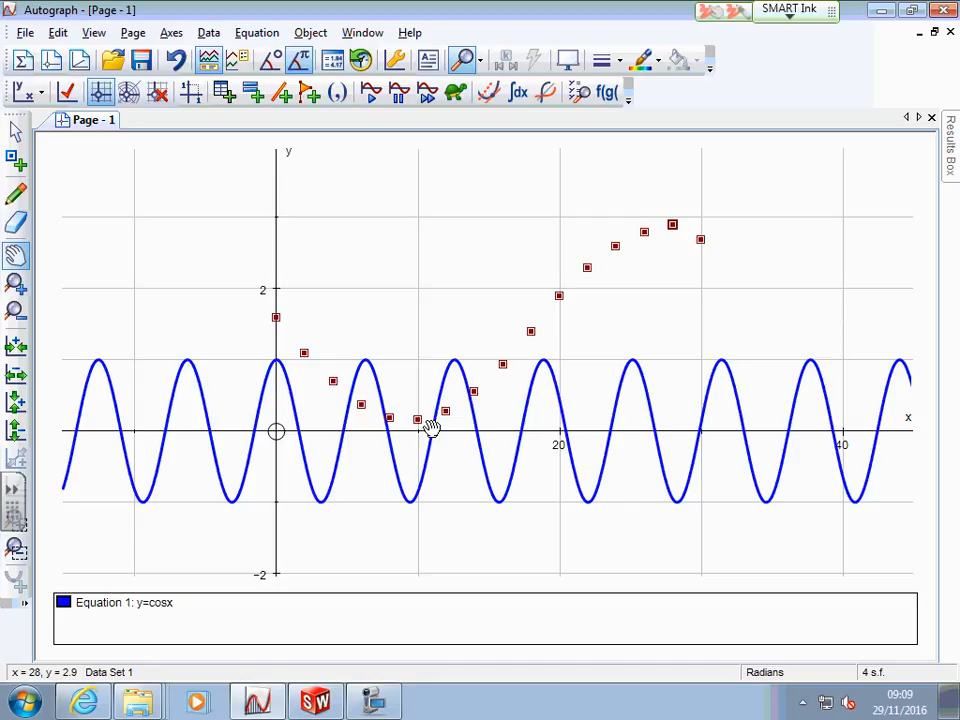
Annotate in red ink the cosine curve's centre line, crest and amplitude, plus the data's lowest level and midline
{"action": "left_click_drag", "start_coordinate": [322, 429], "coordinate": [356, 430]}
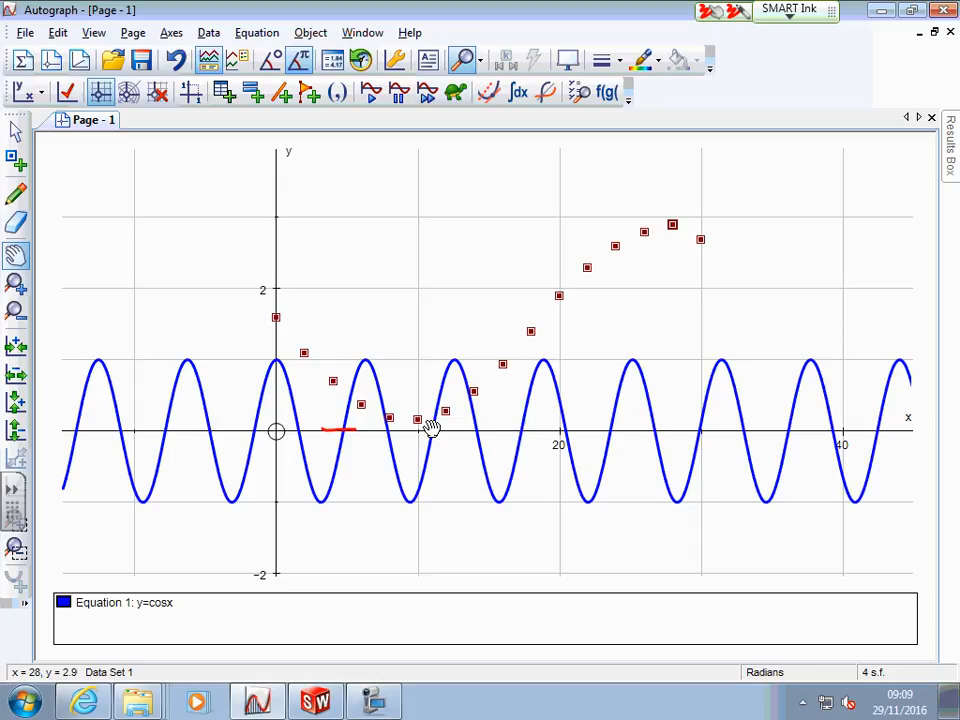
{"action": "left_click_drag", "start_coordinate": [328, 362], "coordinate": [375, 360]}
{"action": "left_click_drag", "start_coordinate": [400, 418], "coordinate": [440, 417]}
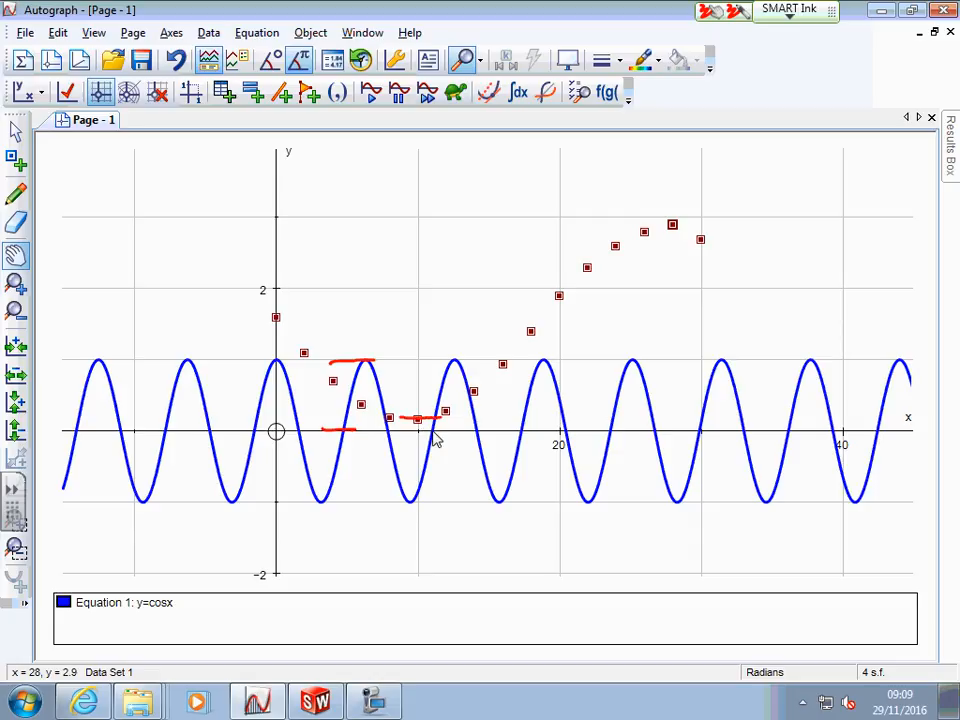
{"action": "left_click_drag", "start_coordinate": [458, 342], "coordinate": [540, 341]}
{"action": "left_click_drag", "start_coordinate": [335, 425], "coordinate": [339, 364]}
{"action": "mouse_move", "coordinate": [332, 380]}
{"action": "left_mouse_down"}
{"action": "mouse_move", "coordinate": [338, 366]}
{"action": "mouse_move", "coordinate": [346, 379]}
{"action": "mouse_move", "coordinate": [336, 421]}
{"action": "mouse_move", "coordinate": [343, 409]}
{"action": "left_mouse_up"}
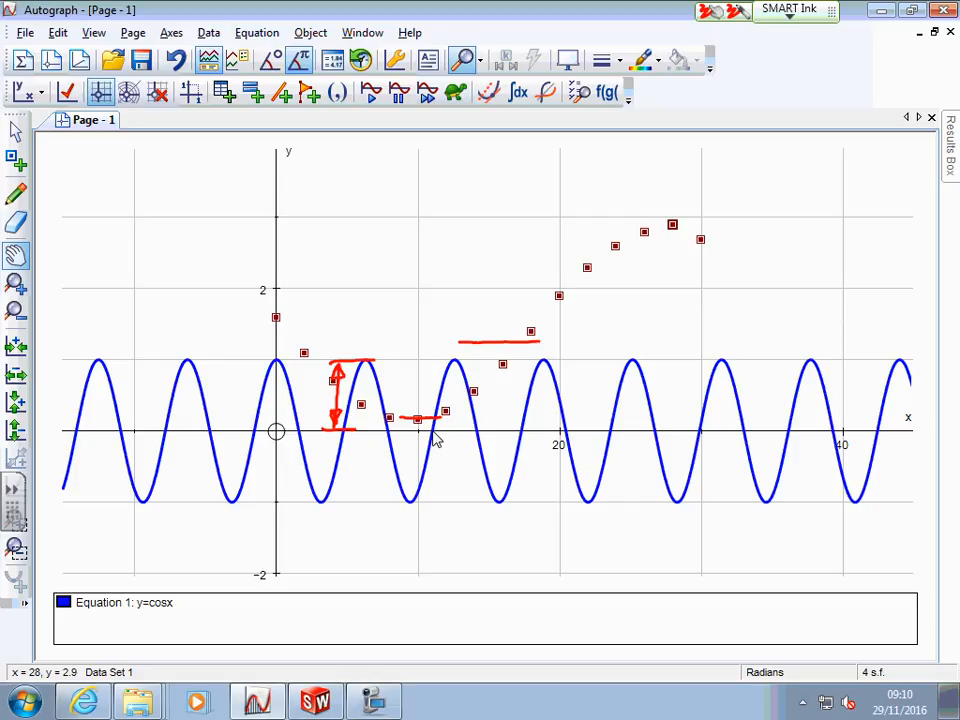
Mark the cosine curve's full height from trough to crest with red ink lines and a vertical double arrow
{"action": "left_click_drag", "start_coordinate": [530, 359], "coordinate": [564, 360]}
{"action": "left_click_drag", "start_coordinate": [480, 501], "coordinate": [522, 502]}
{"action": "mouse_move", "coordinate": [540, 368]}
{"action": "left_mouse_down"}
{"action": "mouse_move", "coordinate": [530, 499]}
{"action": "mouse_move", "coordinate": [531, 386]}
{"action": "mouse_move", "coordinate": [548, 377]}
{"action": "left_mouse_up"}
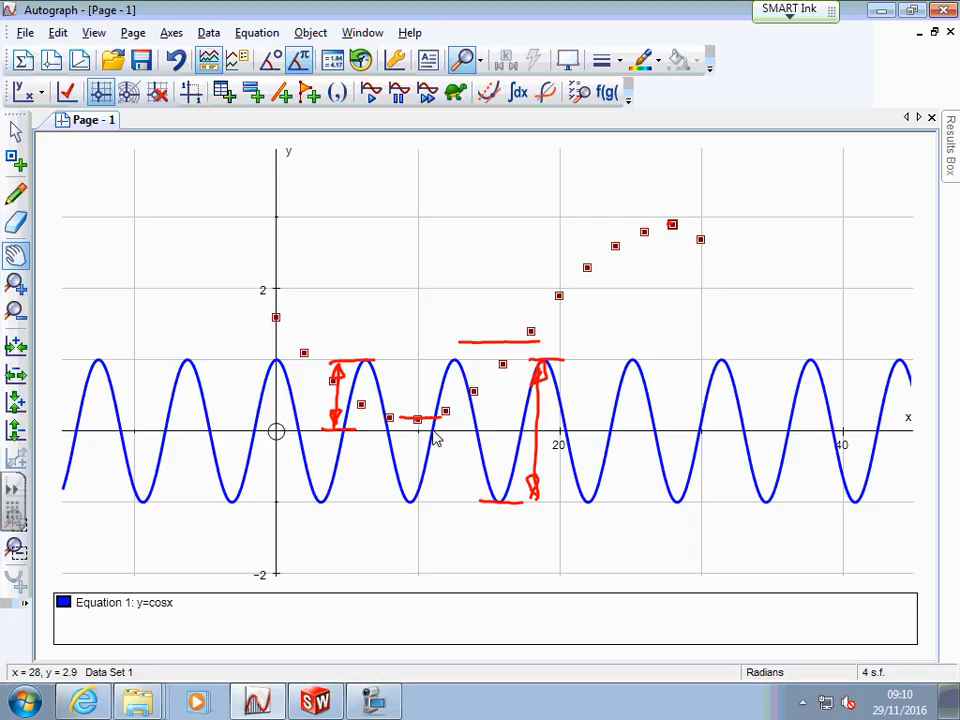
Clear the red ink annotations from the graph
{"action": "left_click", "coordinate": [416, 421]}
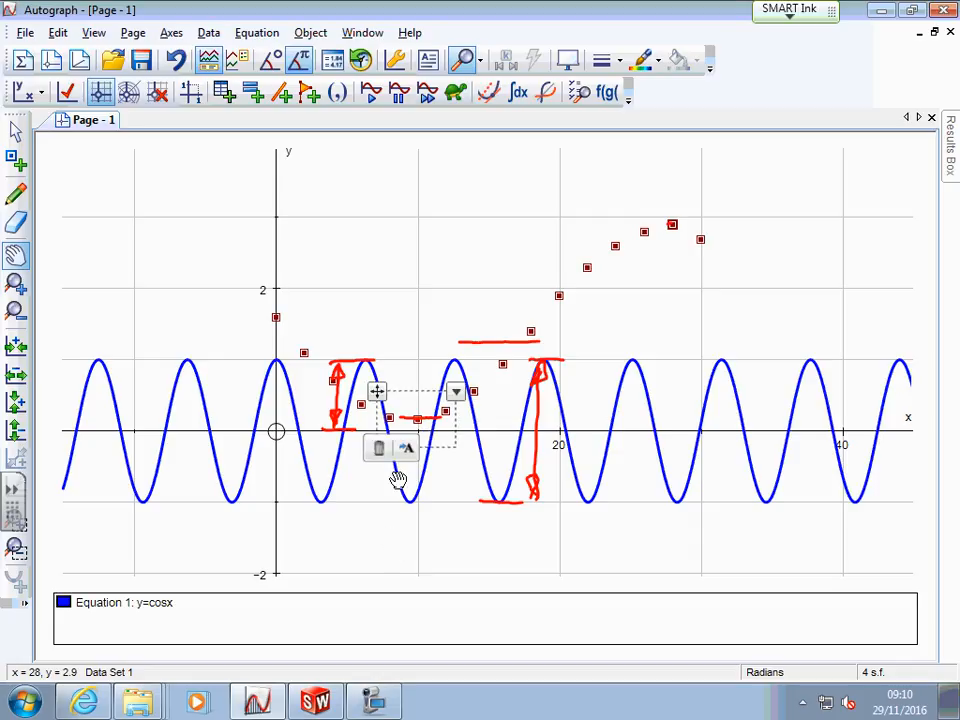
{"action": "right_click", "coordinate": [395, 500]}
{"action": "left_click", "coordinate": [380, 494]}
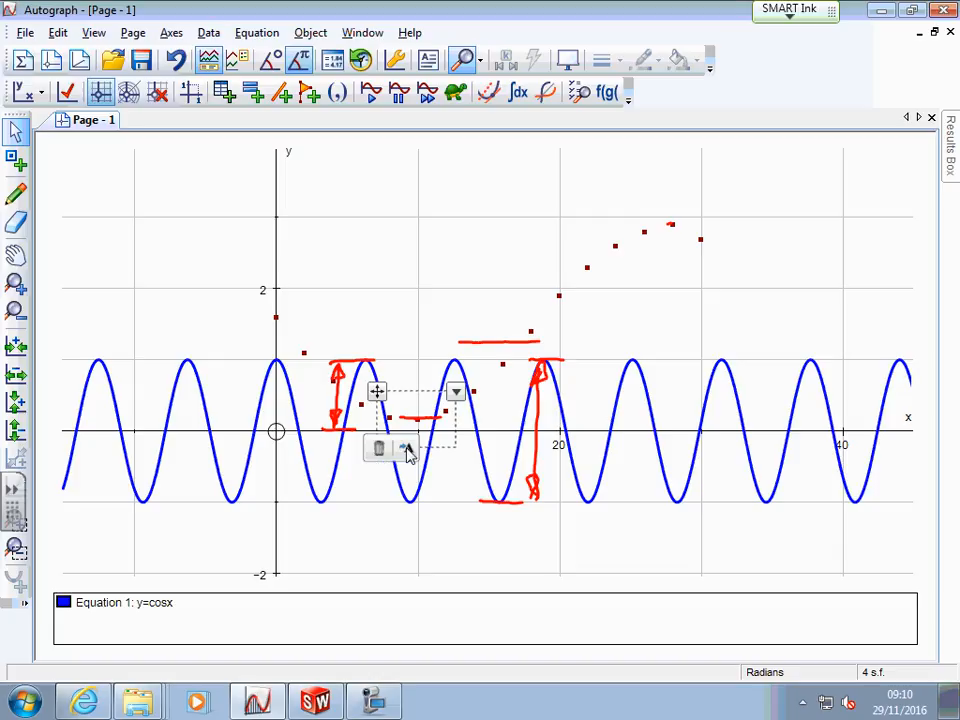
{"action": "left_click", "coordinate": [382, 451]}
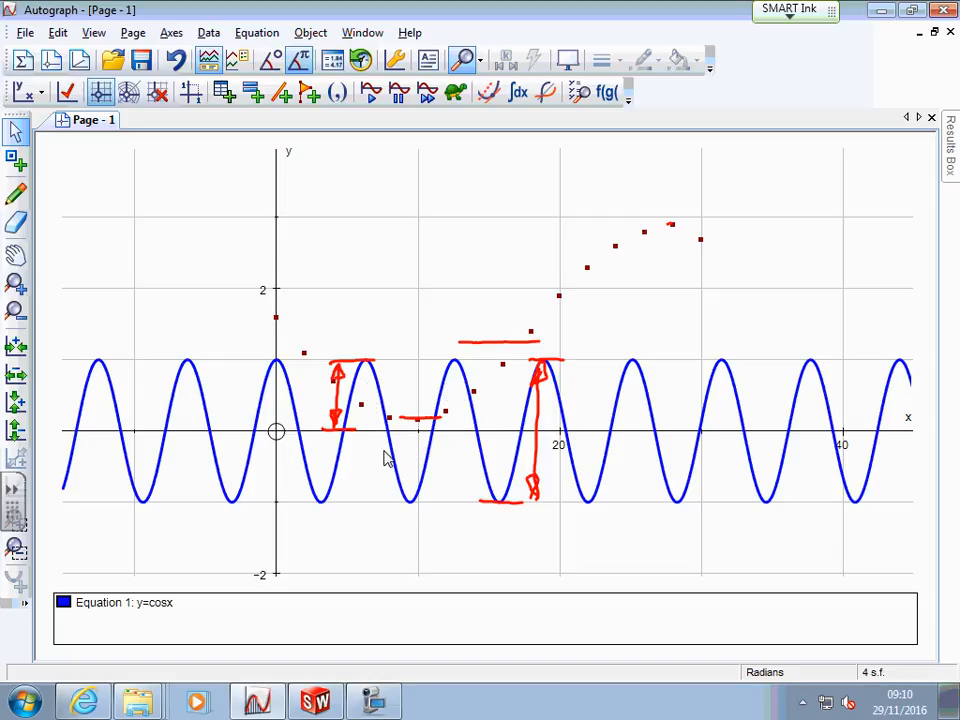
{"action": "left_click", "coordinate": [336, 420]}
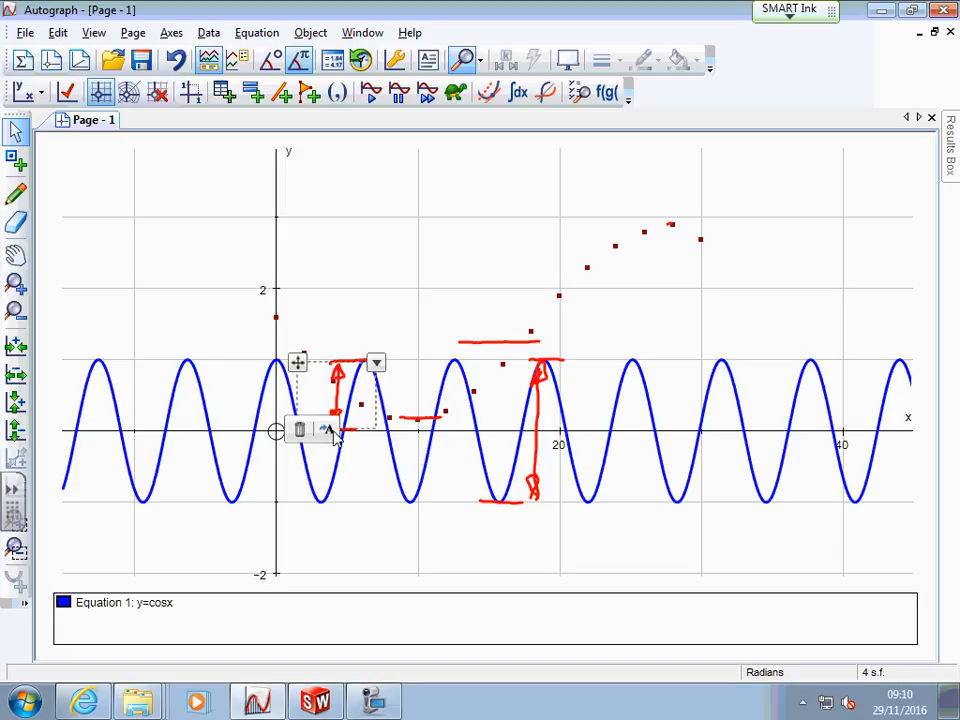
{"action": "left_click", "coordinate": [330, 429]}
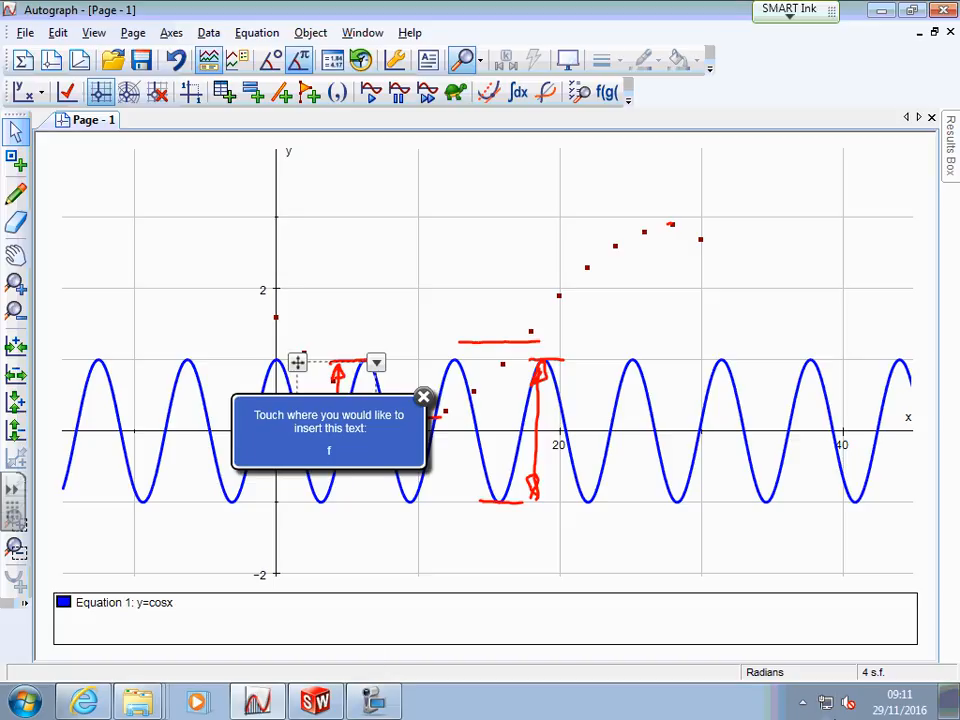
{"action": "left_click", "coordinate": [423, 397]}
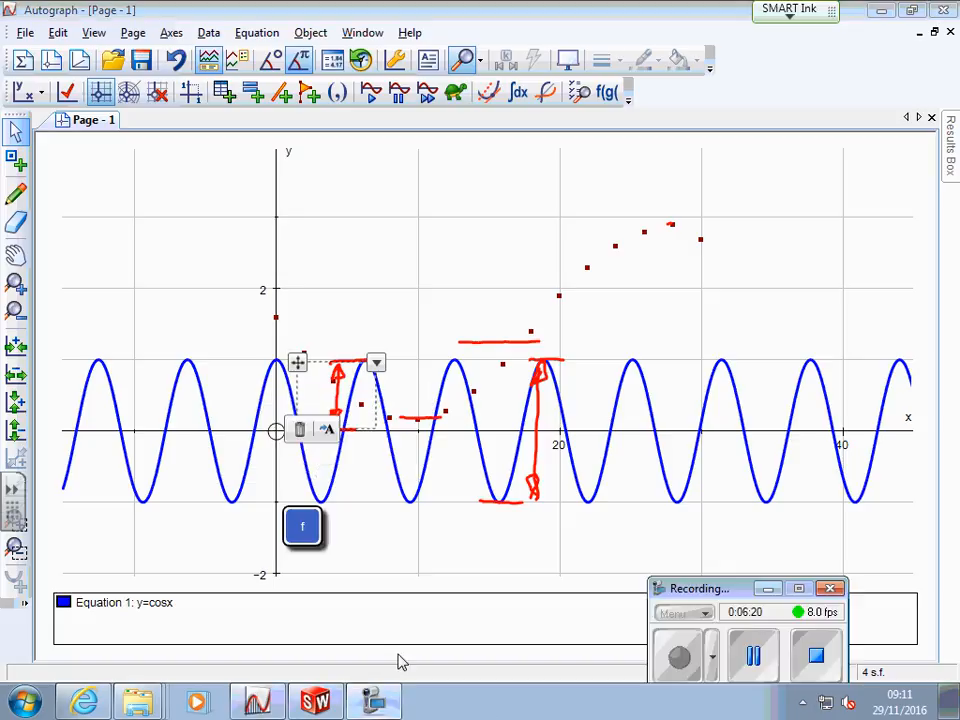
{"action": "left_click", "coordinate": [766, 660]}
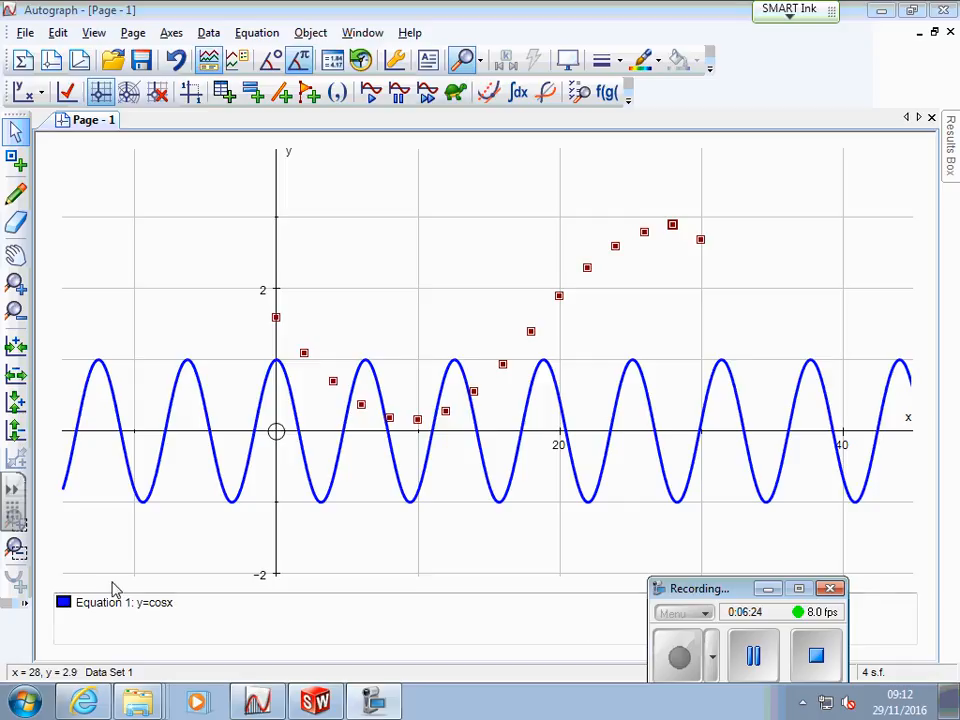
Change the cosine curve's equation to y=1.37cosx to stretch it vertically
{"action": "double_click", "coordinate": [153, 610]}
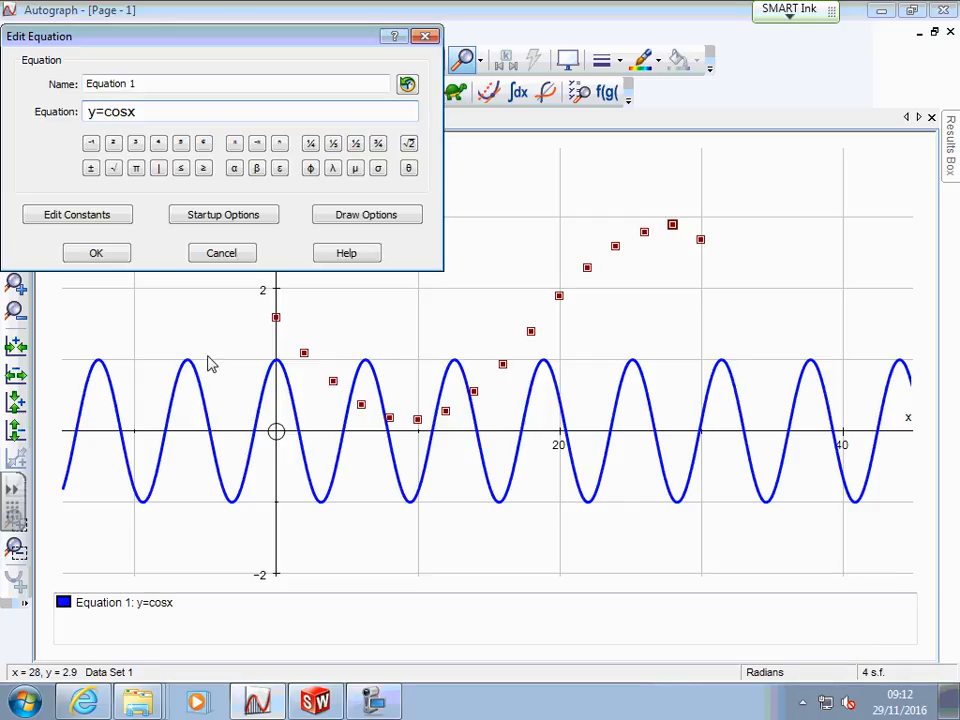
{"action": "left_click", "coordinate": [101, 112]}
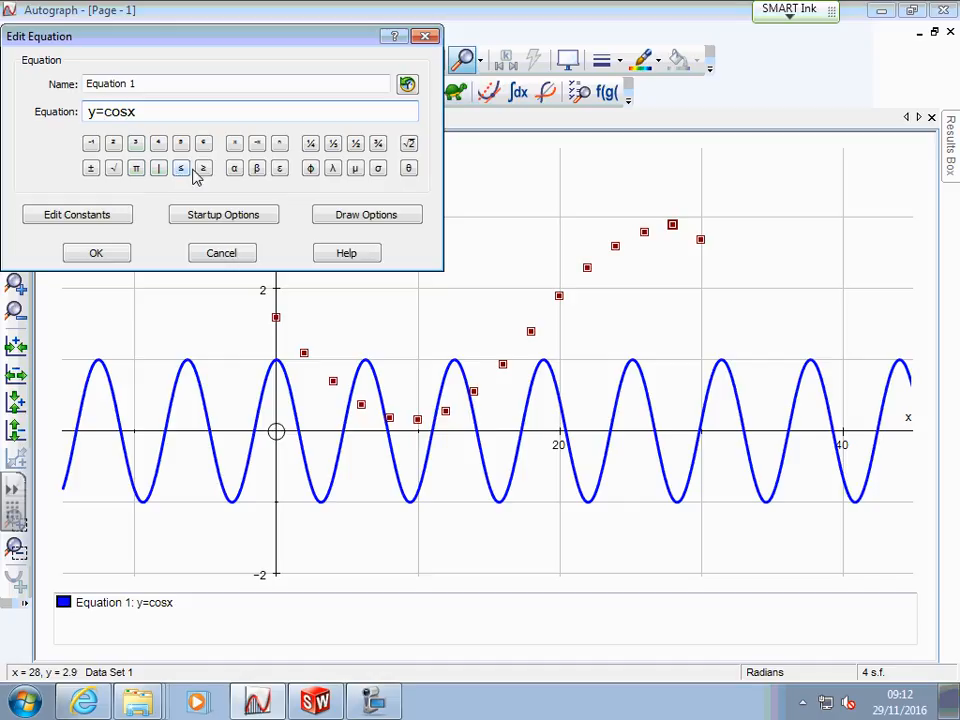
{"action": "type", "text": "1.2"}
{"action": "key", "text": "BackSpace"}
{"action": "type", "text": "37"}
{"action": "key", "text": "Return"}
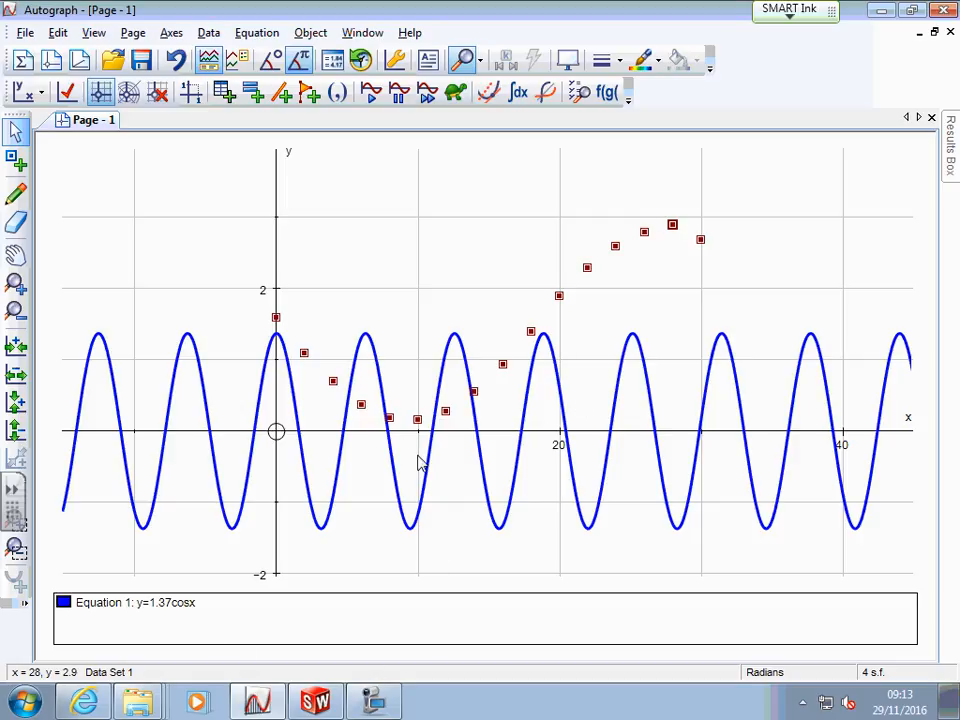
Check the lowest data point's coordinates and change the curve's equation to y=1.37cosx+1.53
{"action": "left_click", "coordinate": [419, 420]}
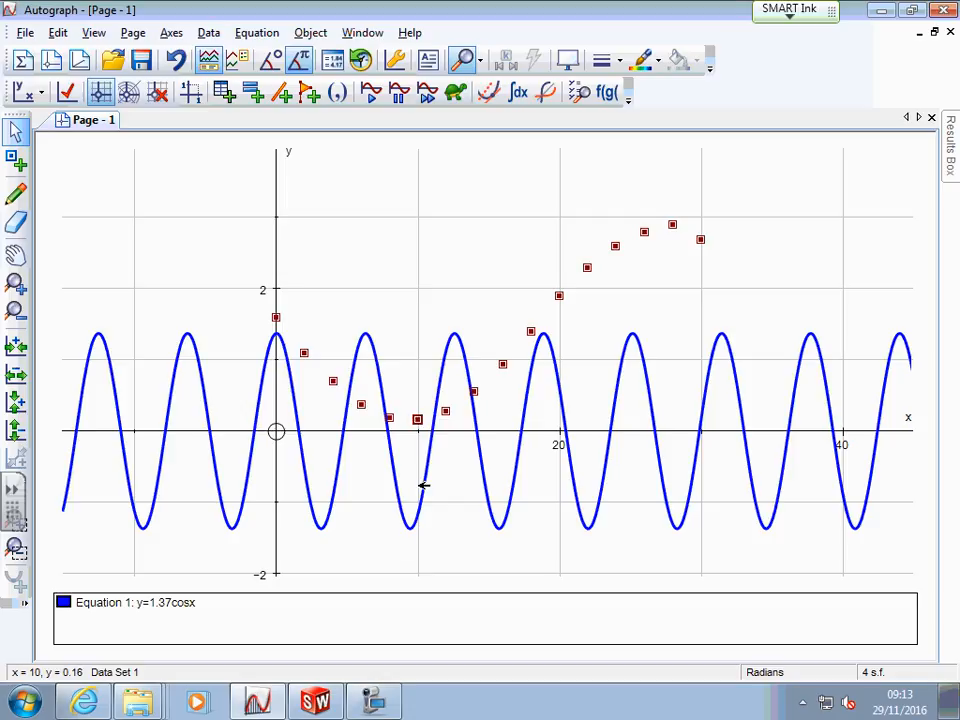
{"action": "double_click", "coordinate": [197, 608]}
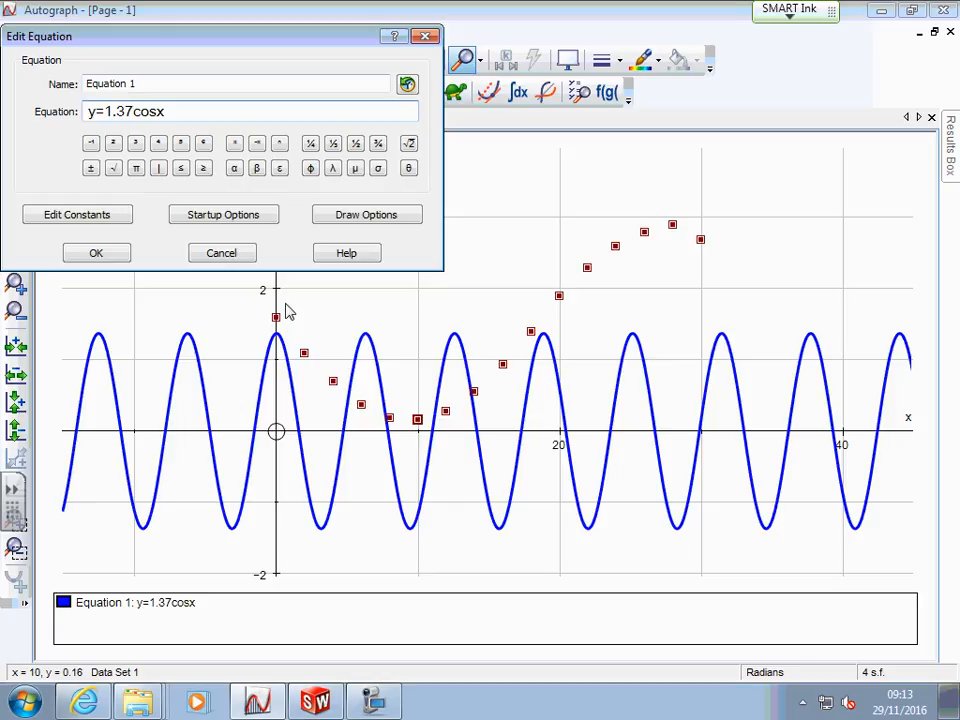
{"action": "left_click", "coordinate": [177, 116]}
{"action": "type", "text": "+1.53"}
{"action": "key", "text": "Return"}
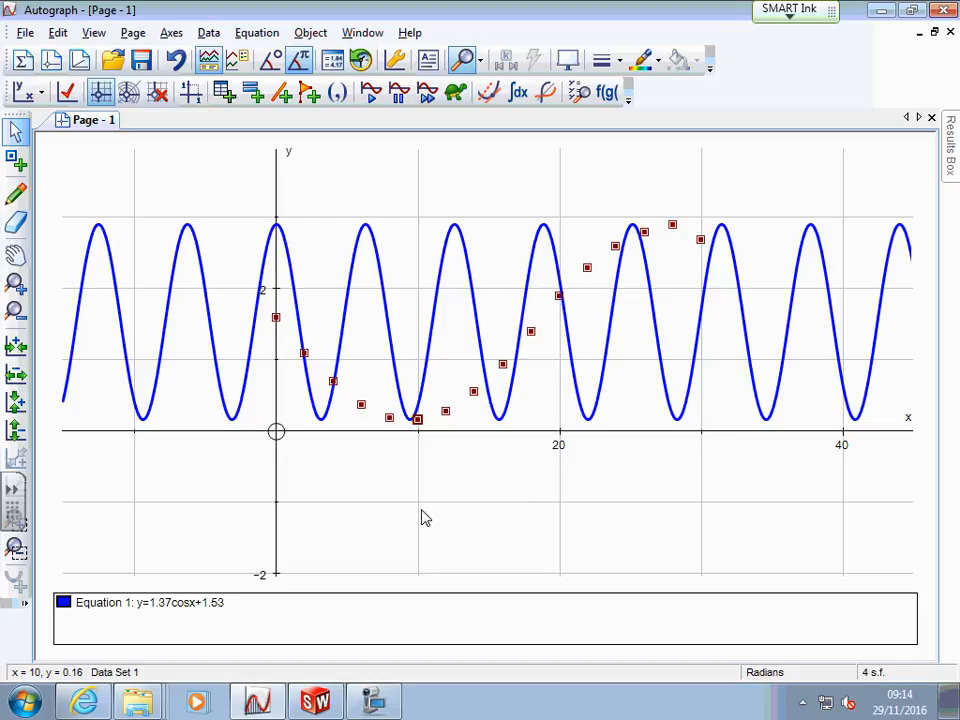
Examine the coordinates of the lowest and highest data points against the curve to compare their periods
{"action": "left_click", "coordinate": [485, 363]}
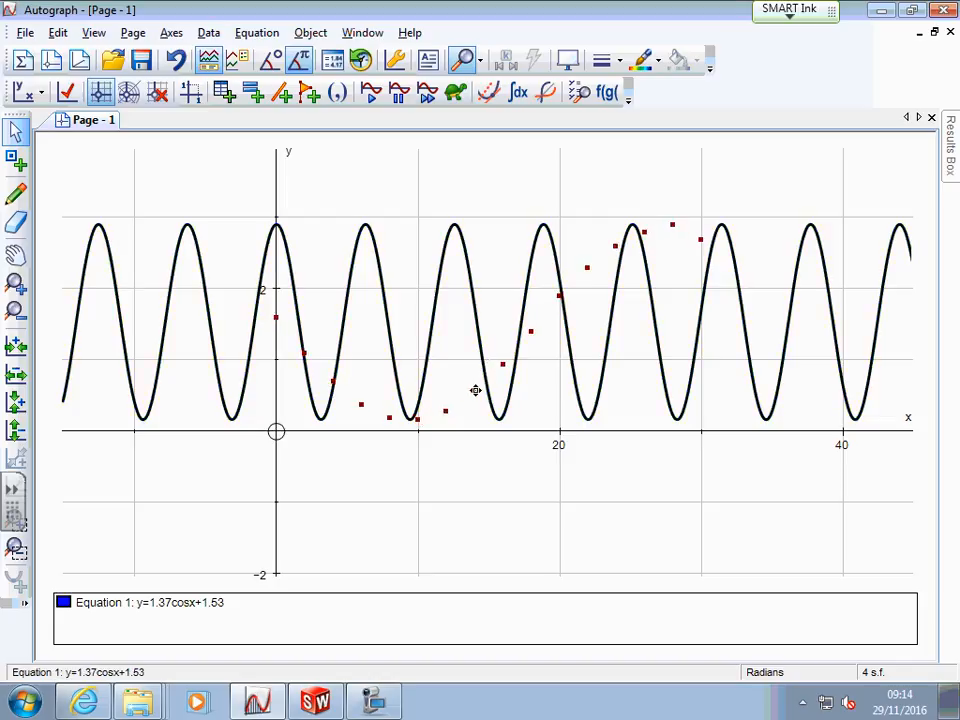
{"action": "left_click", "coordinate": [475, 390]}
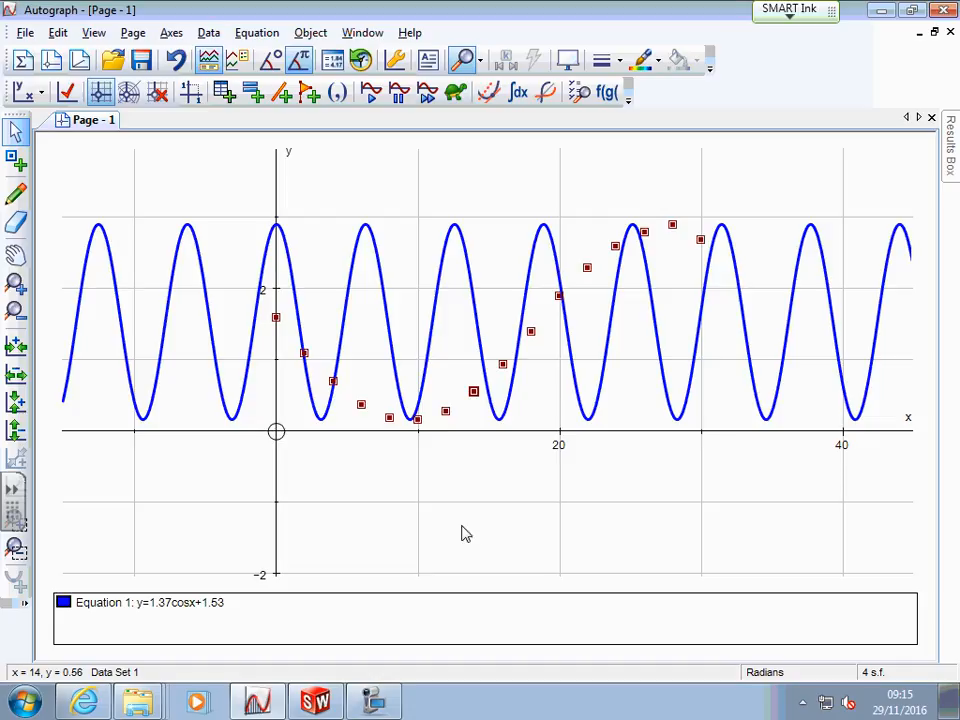
{"action": "left_click", "coordinate": [419, 421]}
{"action": "left_click", "coordinate": [418, 420]}
{"action": "left_click", "coordinate": [457, 227]}
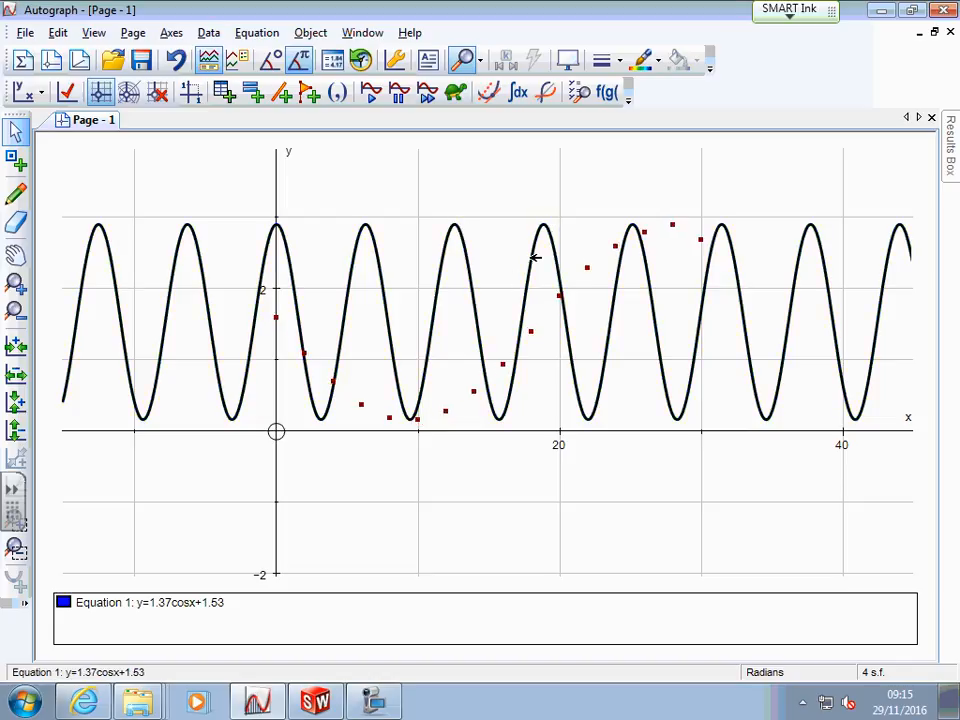
{"action": "left_click", "coordinate": [419, 421]}
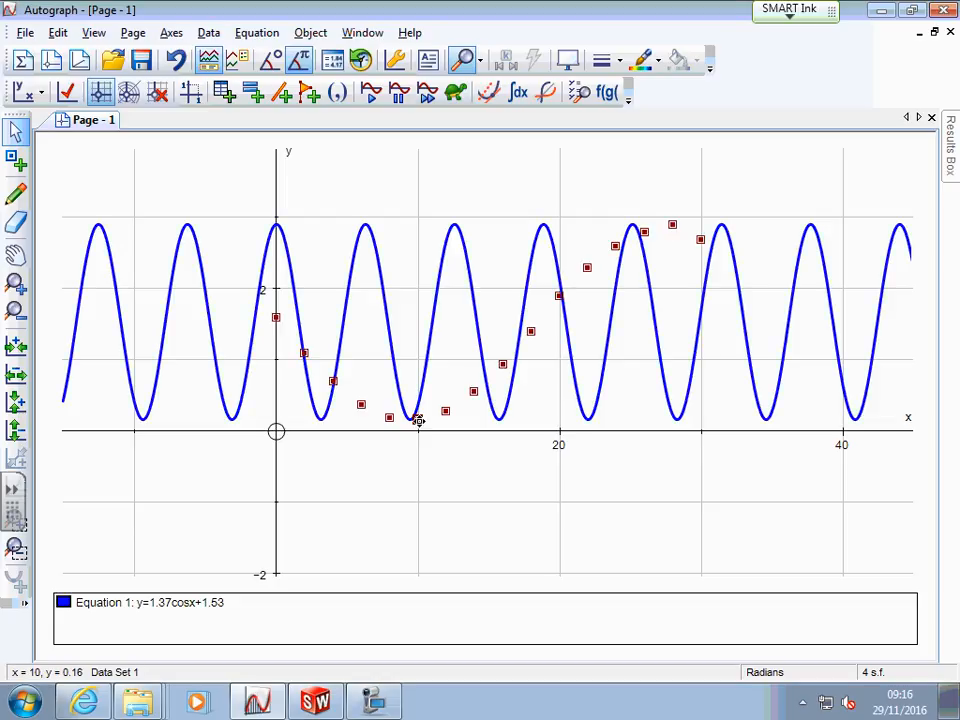
{"action": "left_click", "coordinate": [670, 225]}
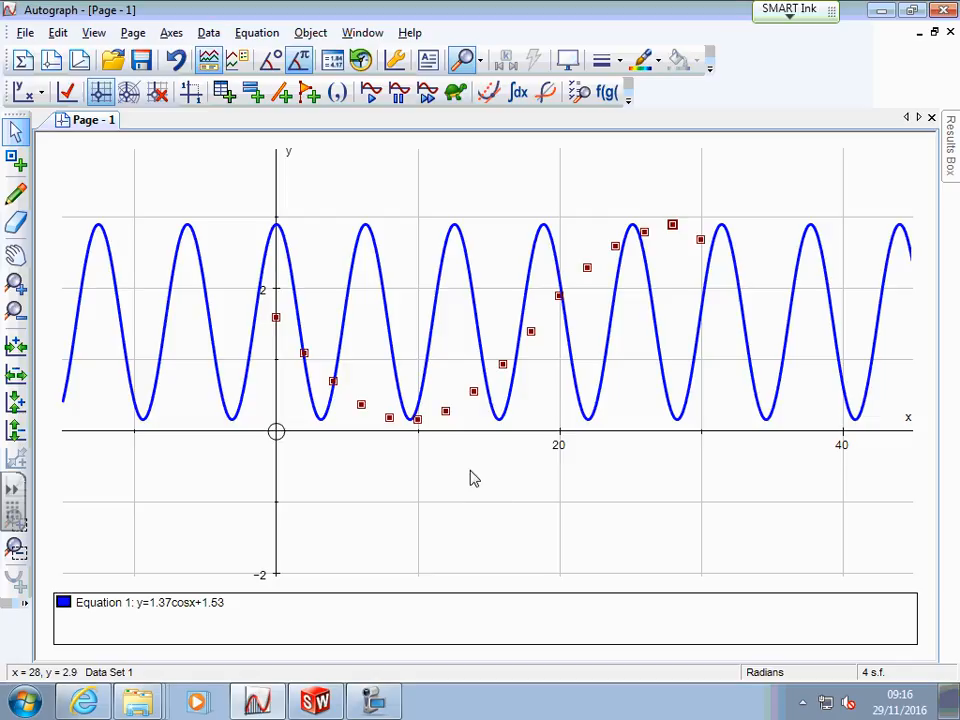
{"action": "left_click", "coordinate": [418, 419]}
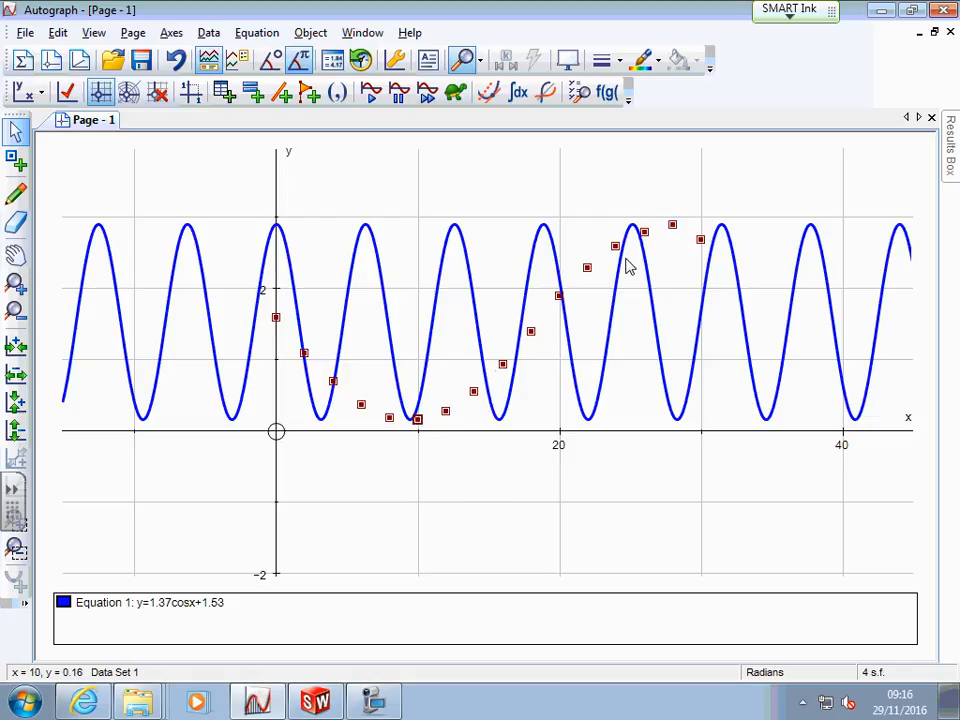
{"action": "left_click", "coordinate": [672, 225]}
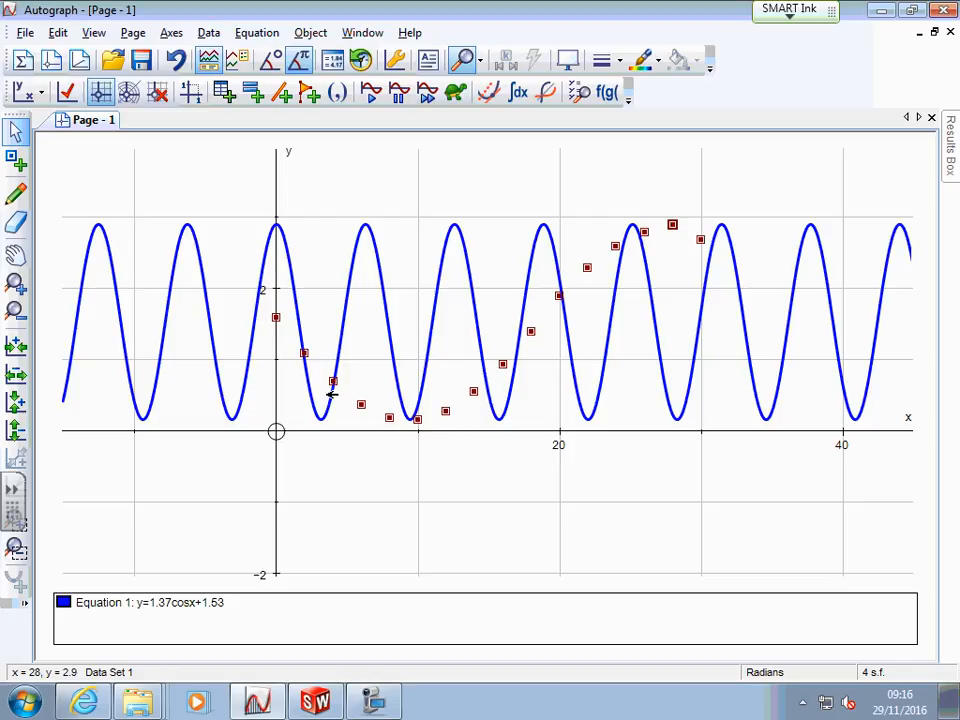
{"action": "left_click", "coordinate": [332, 438]}
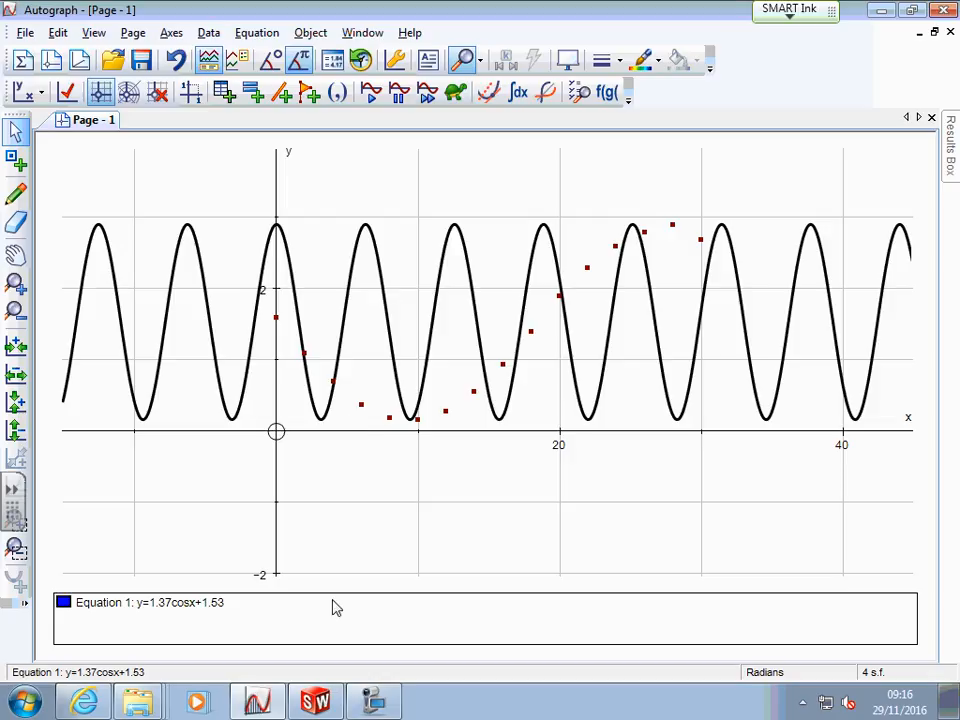
{"action": "left_click", "coordinate": [316, 706]}
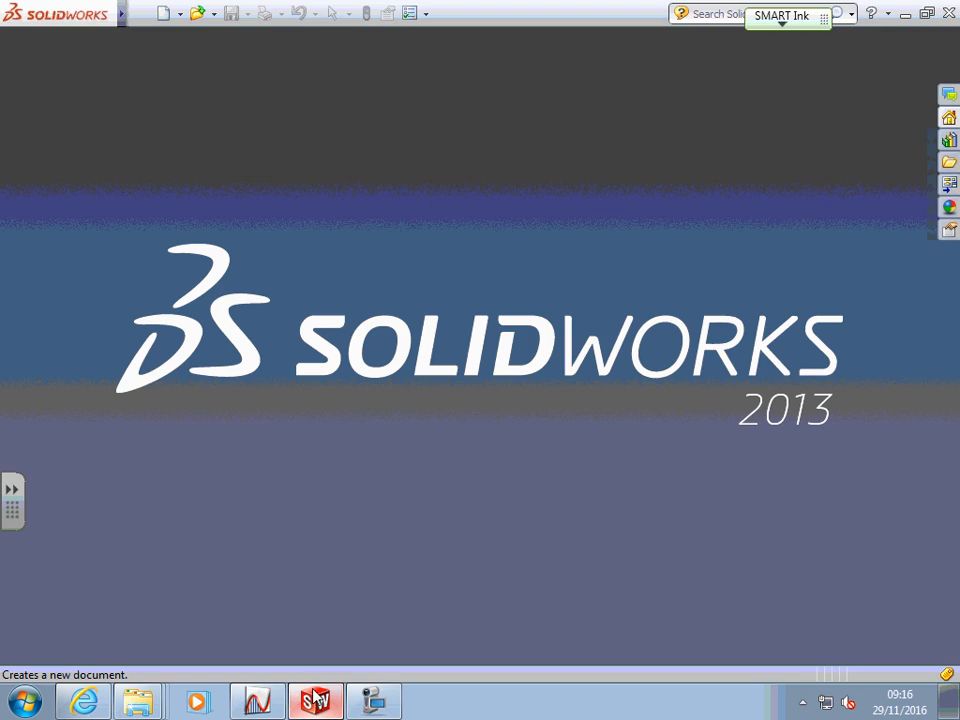
{"action": "left_click", "coordinate": [316, 706]}
{"action": "left_click", "coordinate": [357, 706]}
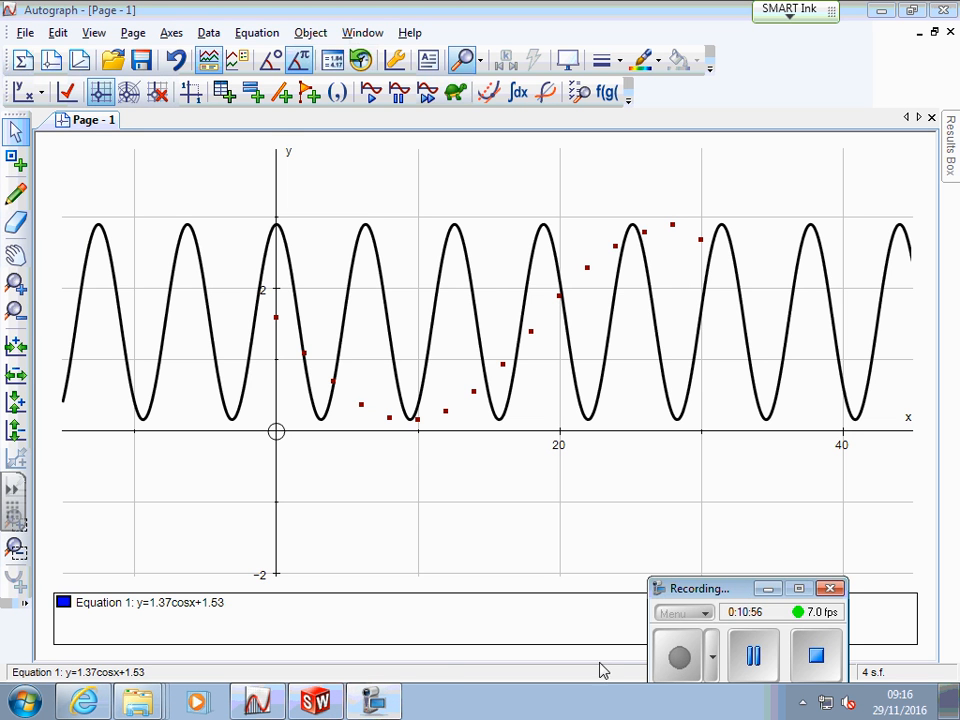
{"action": "left_click", "coordinate": [753, 655]}
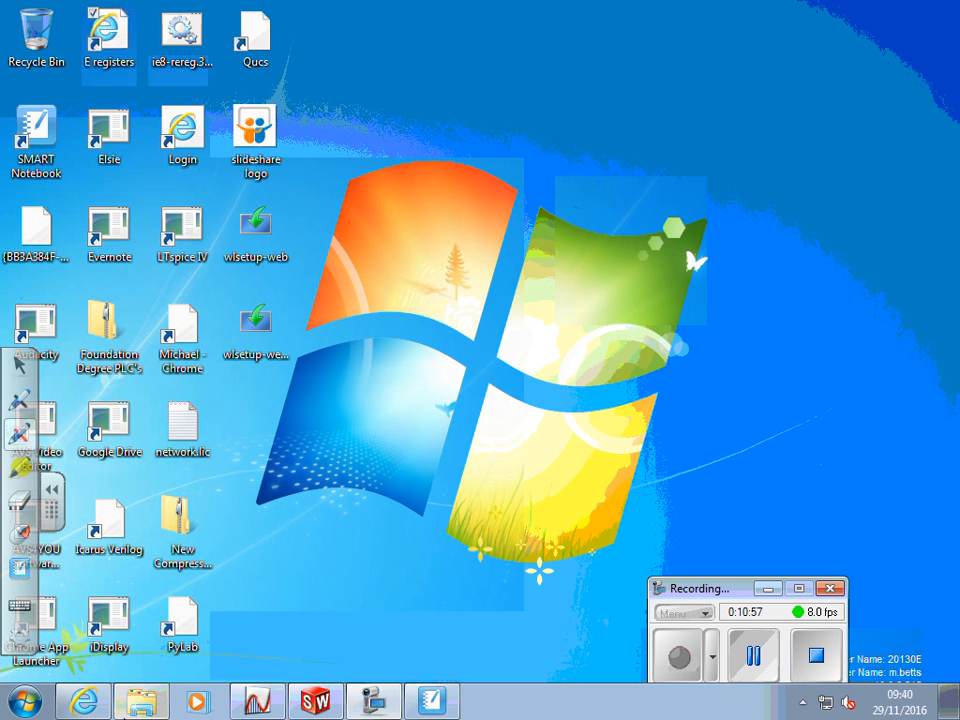
In Windows Explorer, find the Advanced Maths loading exercise folder within the tutor's folder on the Public (W:) drive, check its contents and copy it
{"action": "left_click", "coordinate": [143, 706]}
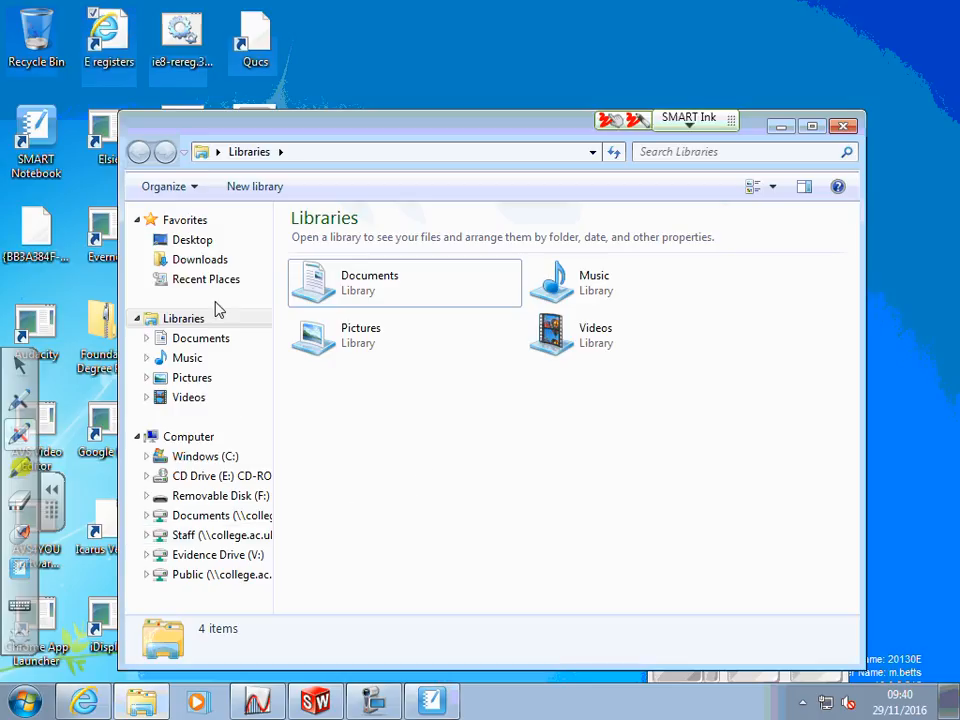
{"action": "left_click", "coordinate": [235, 577]}
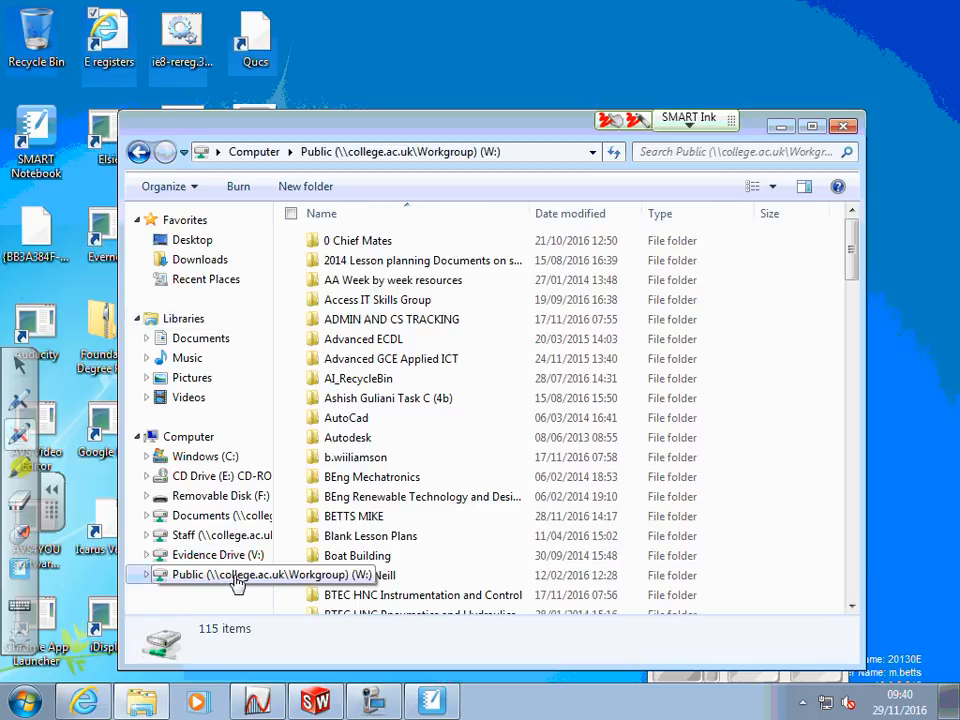
{"action": "double_click", "coordinate": [353, 518]}
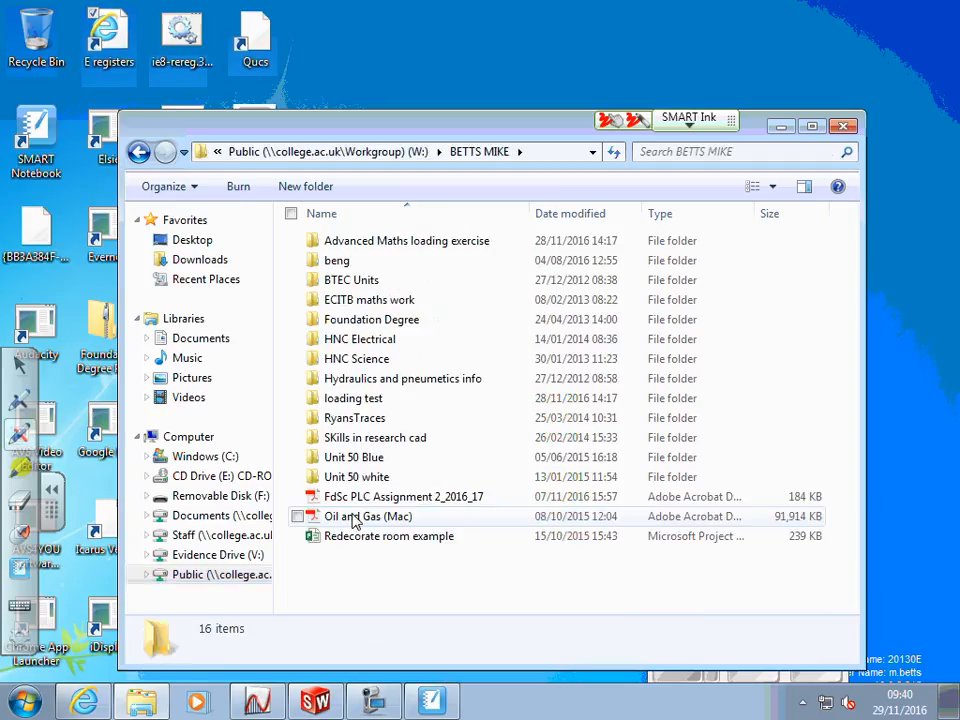
{"action": "double_click", "coordinate": [418, 248]}
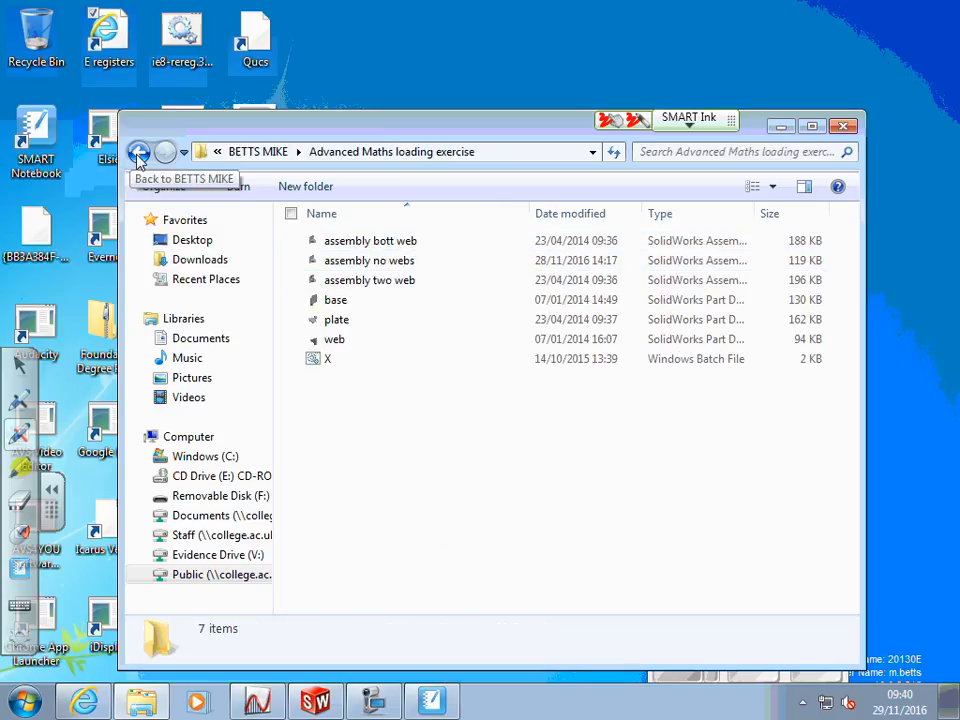
{"action": "left_click", "coordinate": [139, 153]}
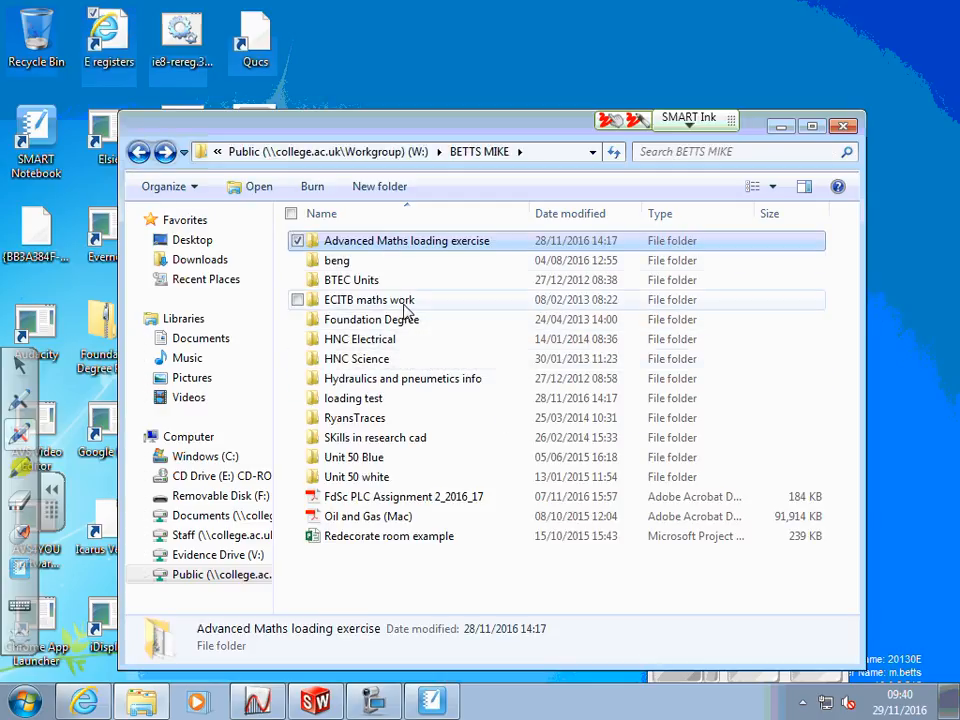
{"action": "right_click", "coordinate": [394, 244]}
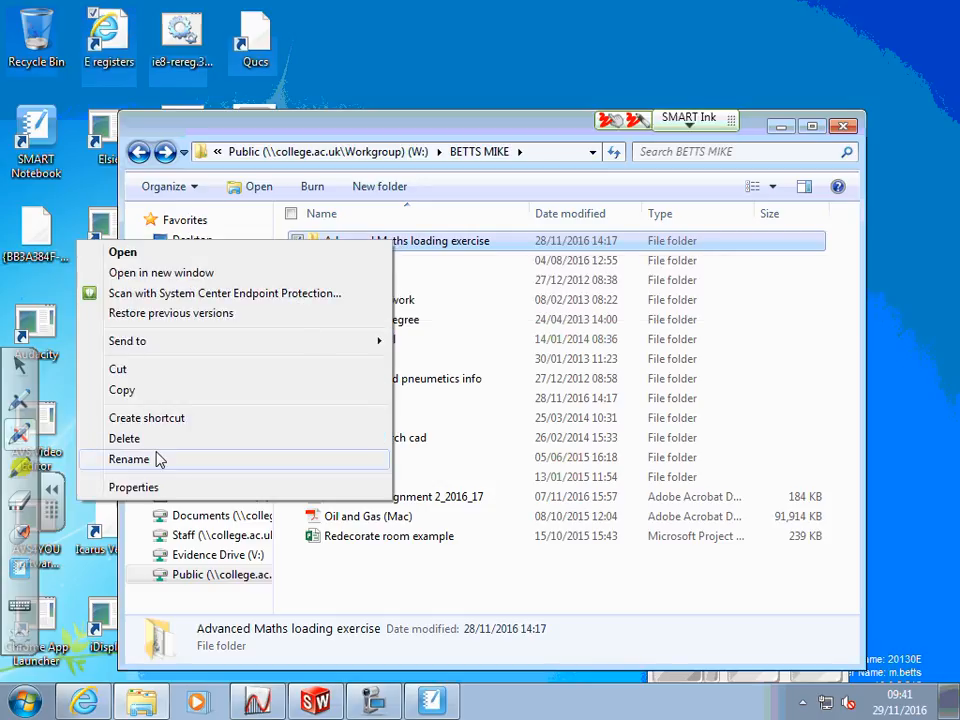
{"action": "left_click", "coordinate": [180, 392]}
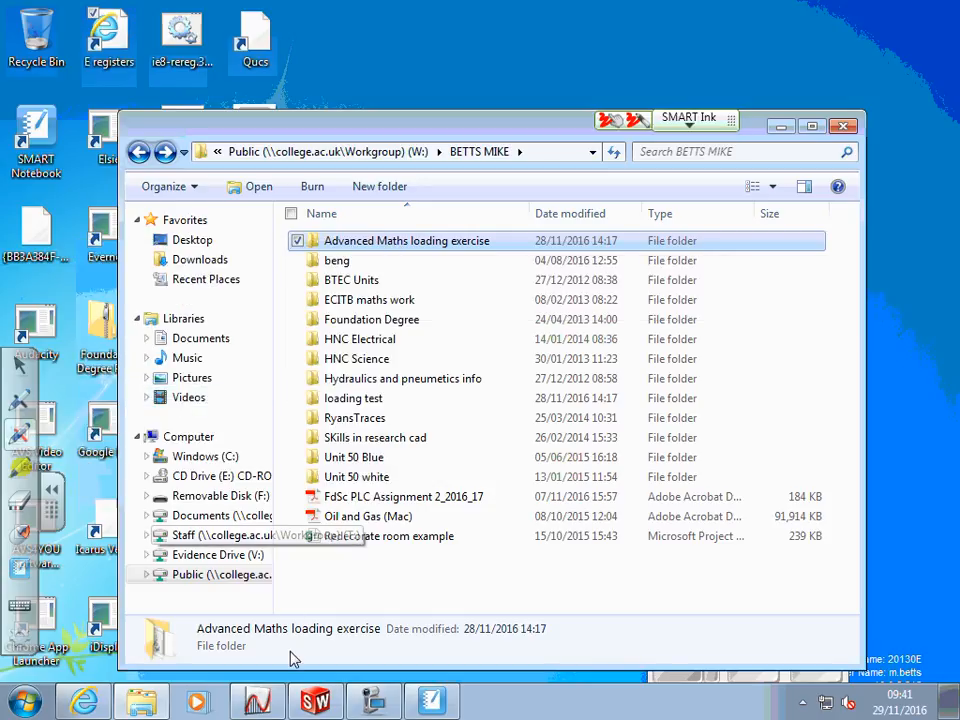
Paste the copied Advanced Maths loading exercise folder onto Removable Disk (F:)
{"action": "left_click", "coordinate": [140, 704]}
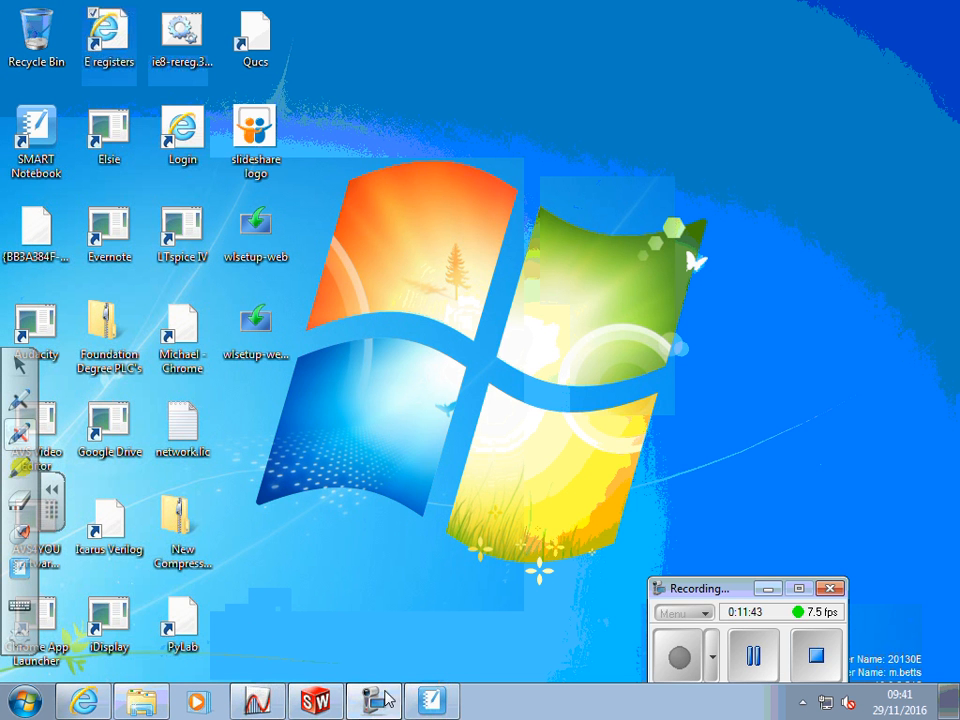
{"action": "left_click", "coordinate": [132, 705]}
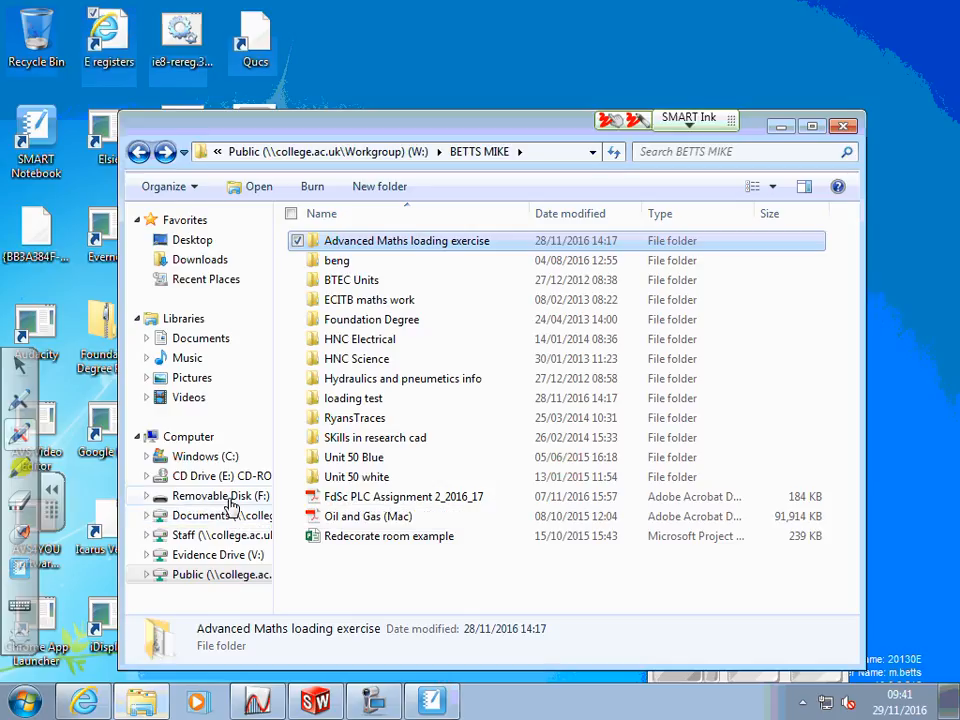
{"action": "left_click", "coordinate": [230, 496]}
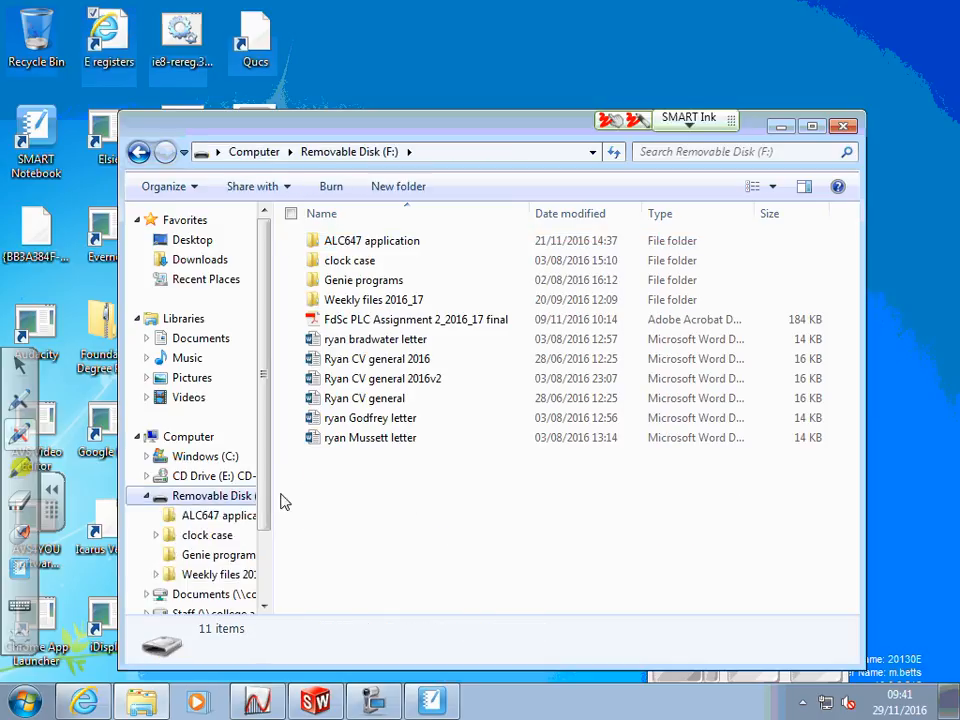
{"action": "right_click", "coordinate": [357, 492]}
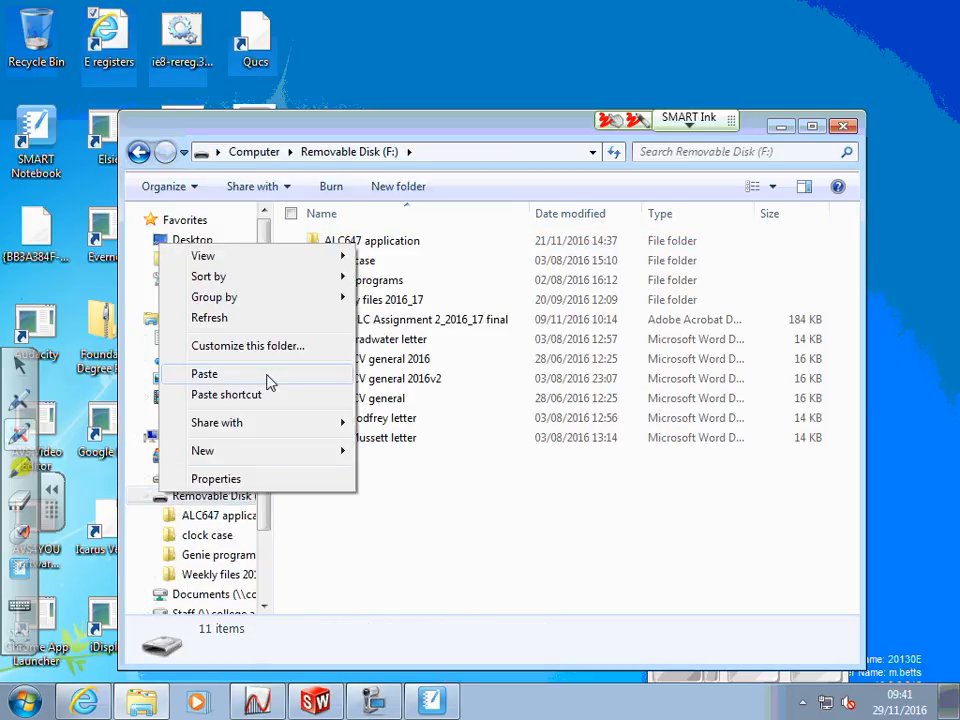
{"action": "left_click", "coordinate": [317, 378]}
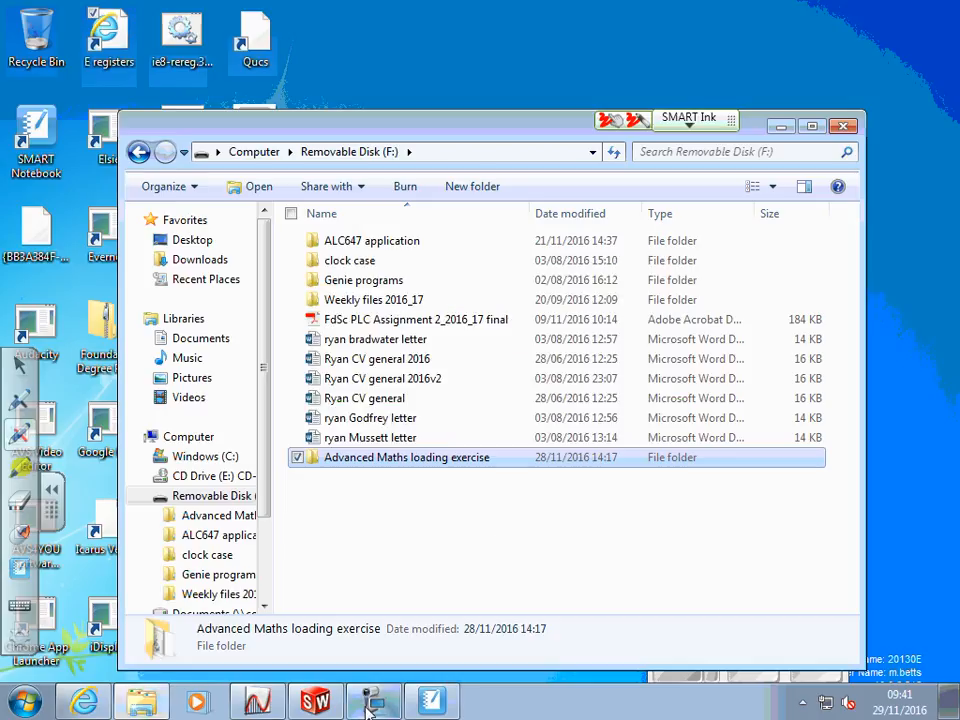
Find SolidWorks 2013 among the installed Engineering programs
{"action": "mouse_move", "coordinate": [368, 703]}
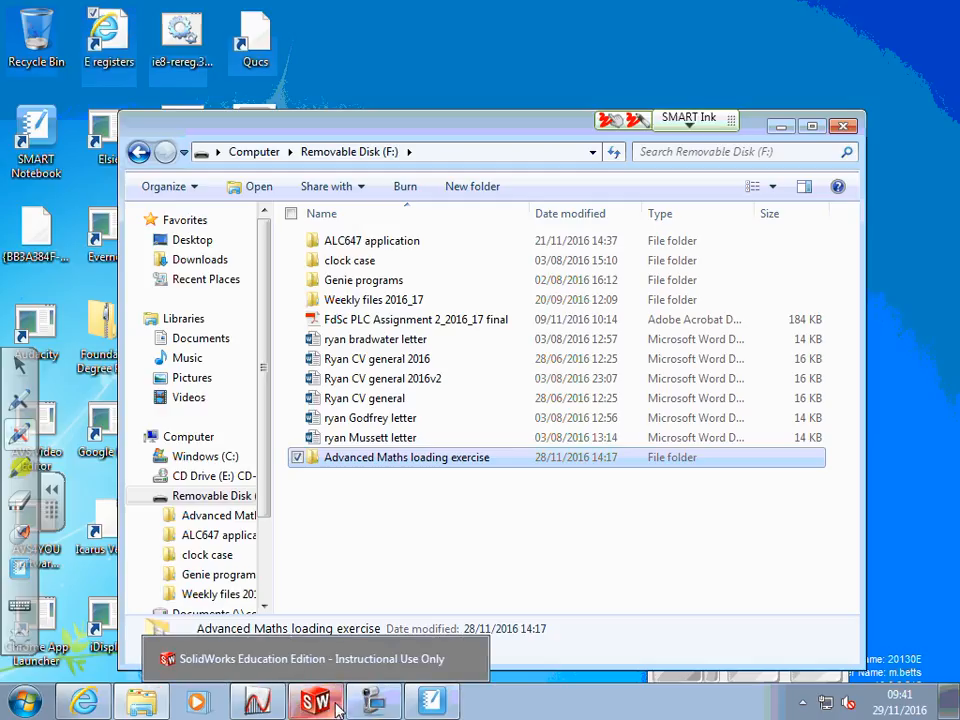
{"action": "left_click", "coordinate": [30, 700]}
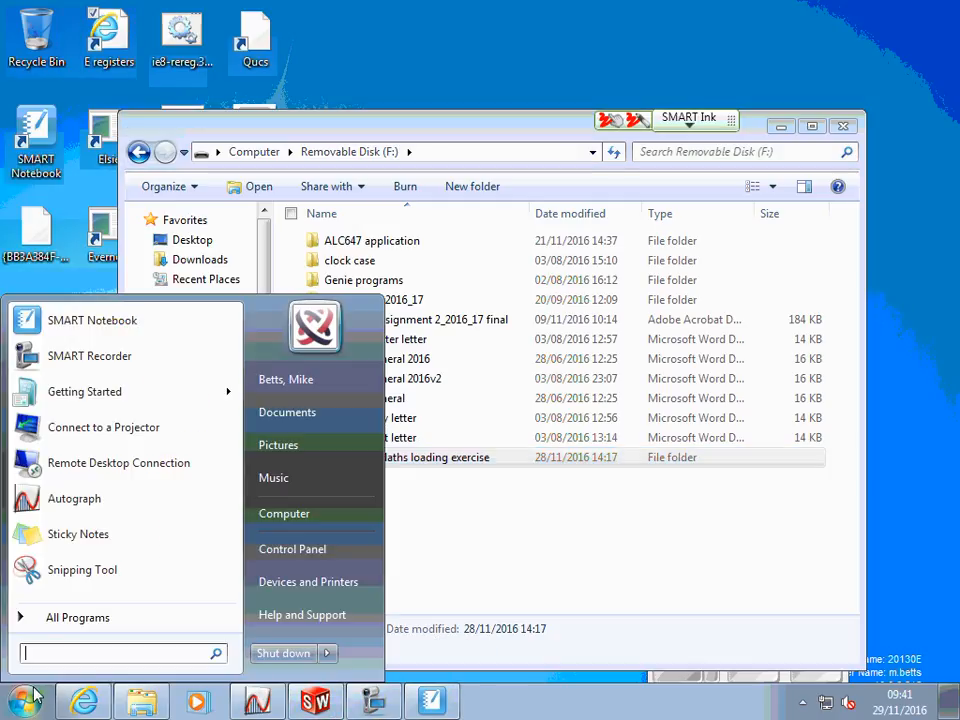
{"action": "left_click", "coordinate": [68, 619]}
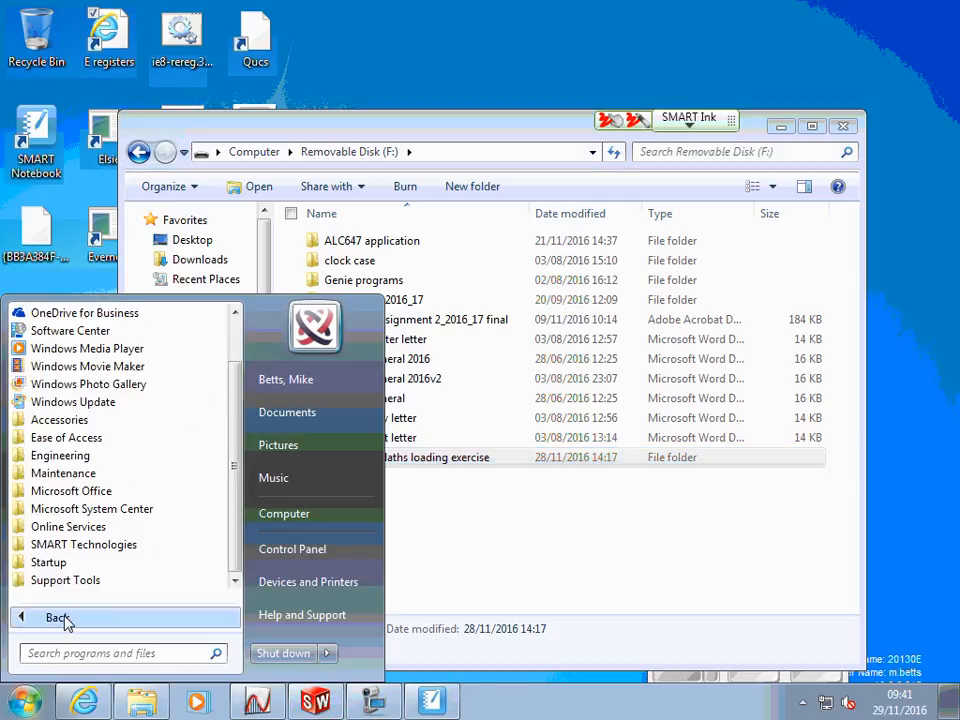
{"action": "left_click", "coordinate": [90, 455]}
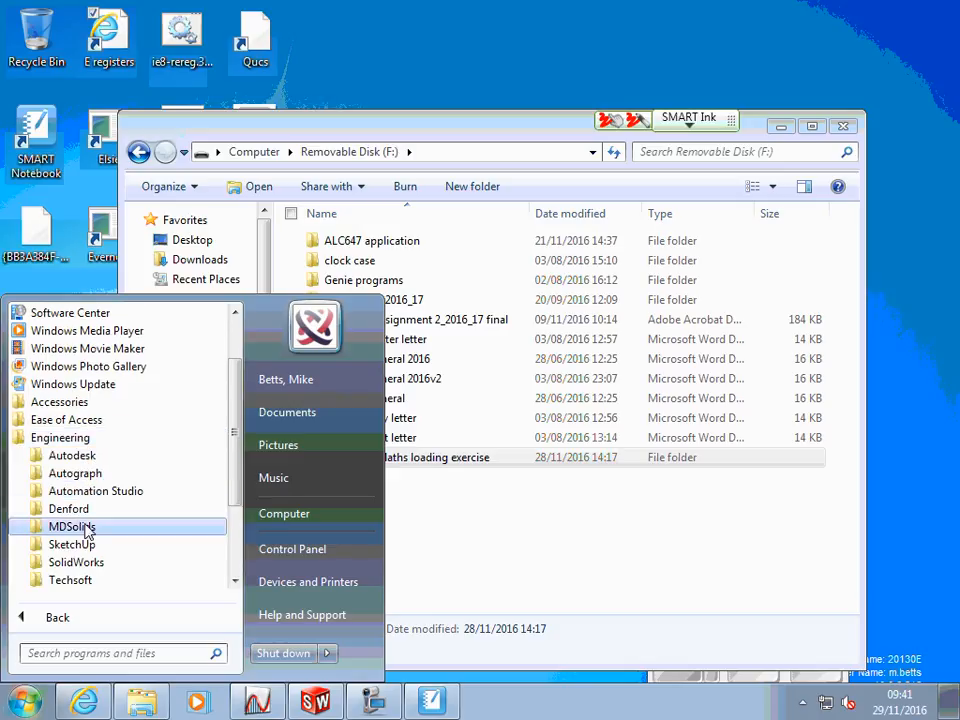
{"action": "left_click", "coordinate": [76, 562]}
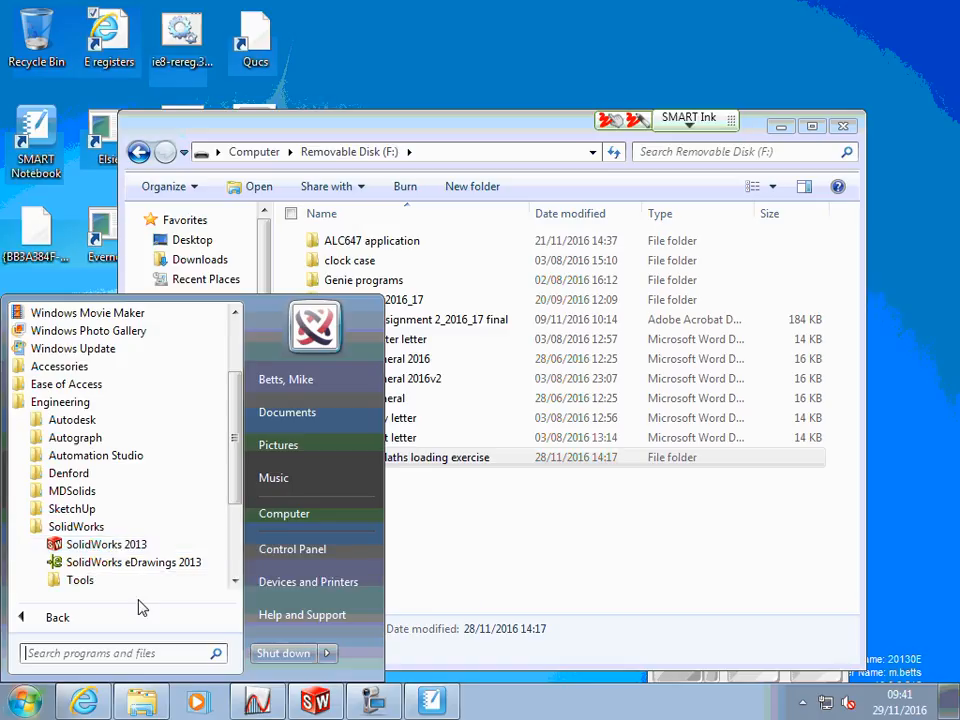
Switch to the running SolidWorks 2013 window and show the choices for options and add-ins
{"action": "left_click", "coordinate": [314, 704]}
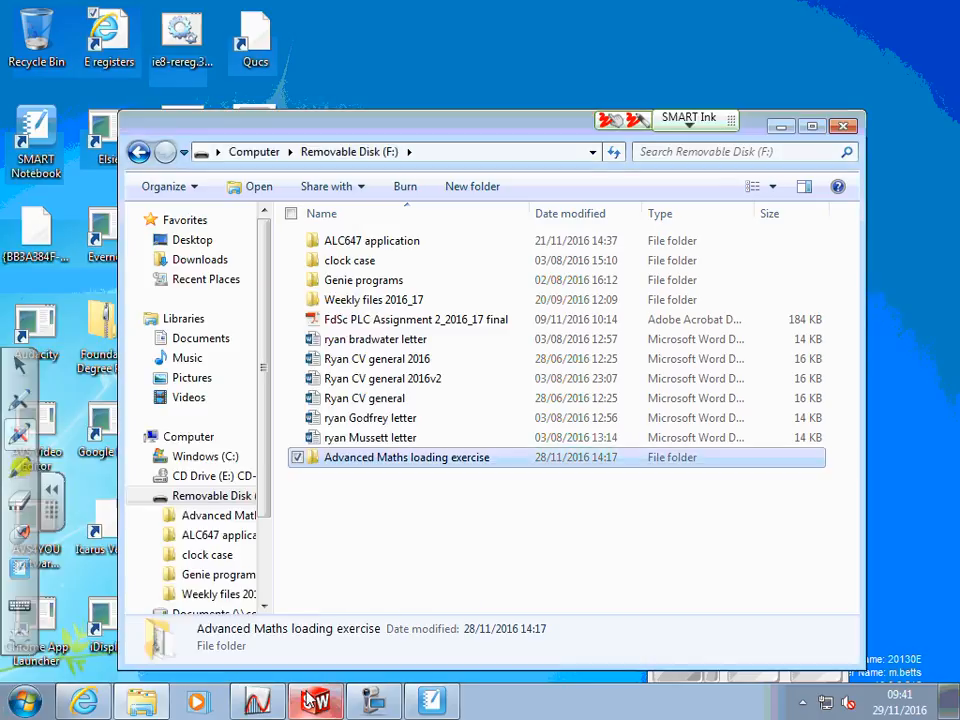
{"action": "left_click", "coordinate": [378, 704]}
{"action": "left_click", "coordinate": [750, 656]}
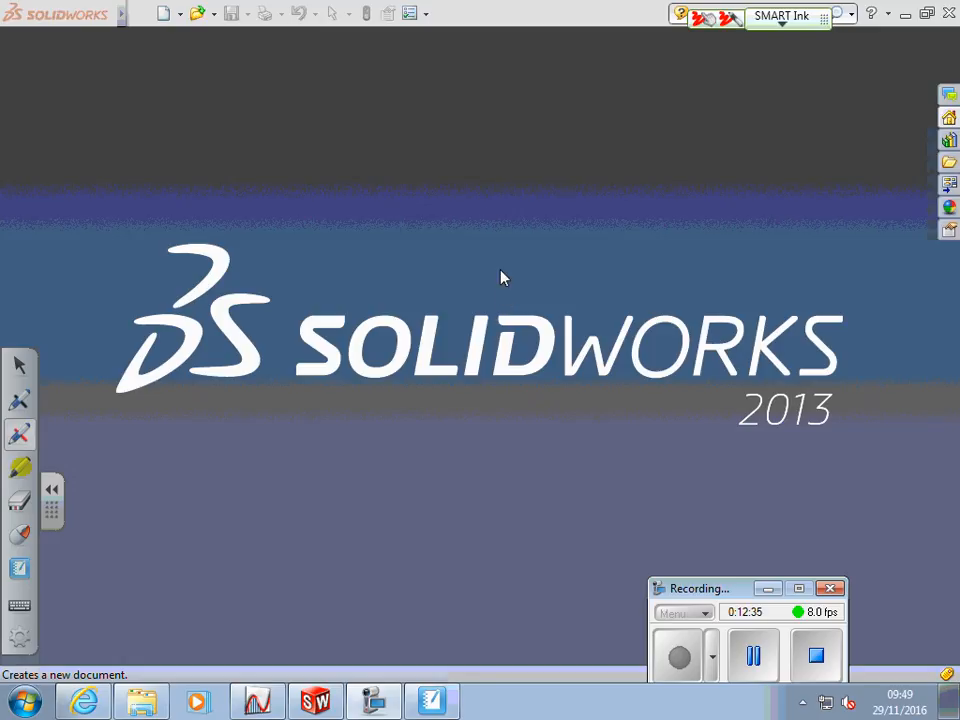
{"action": "left_click", "coordinate": [426, 15]}
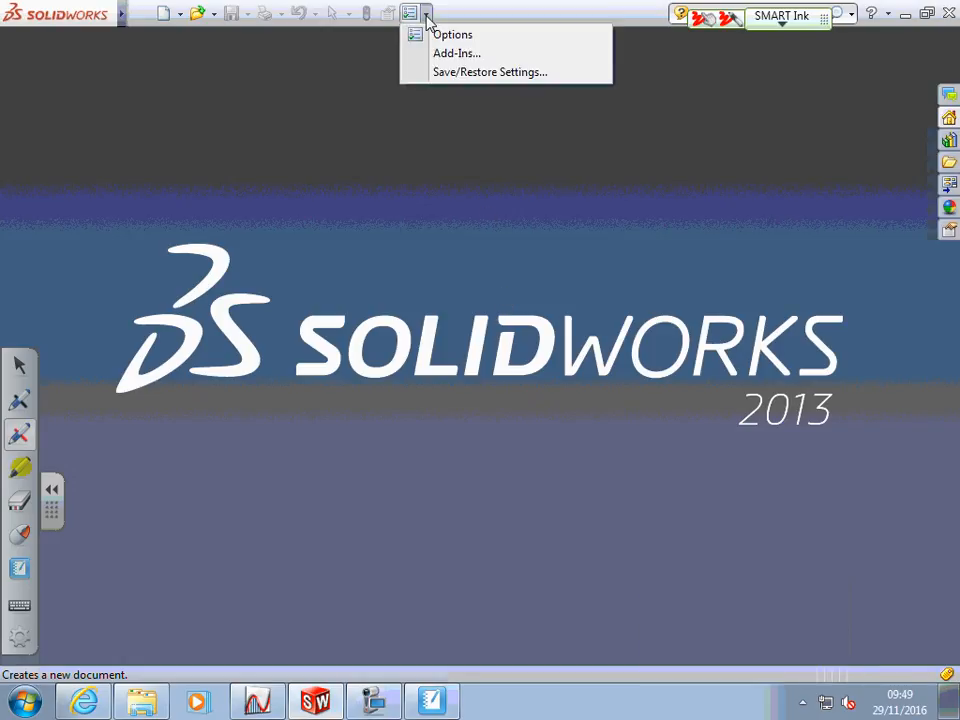
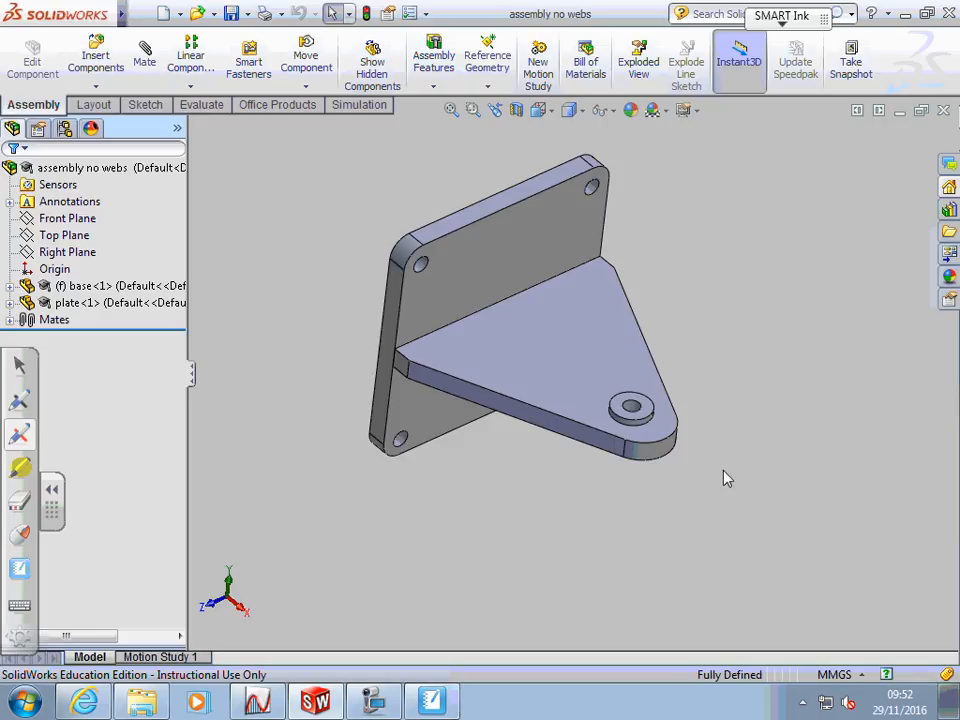
Inspect the bracket assembly from a lower angle, and restore its isometric view
{"action": "middle_click_drag", "start_coordinate": [726, 478], "coordinate": [757, 432]}
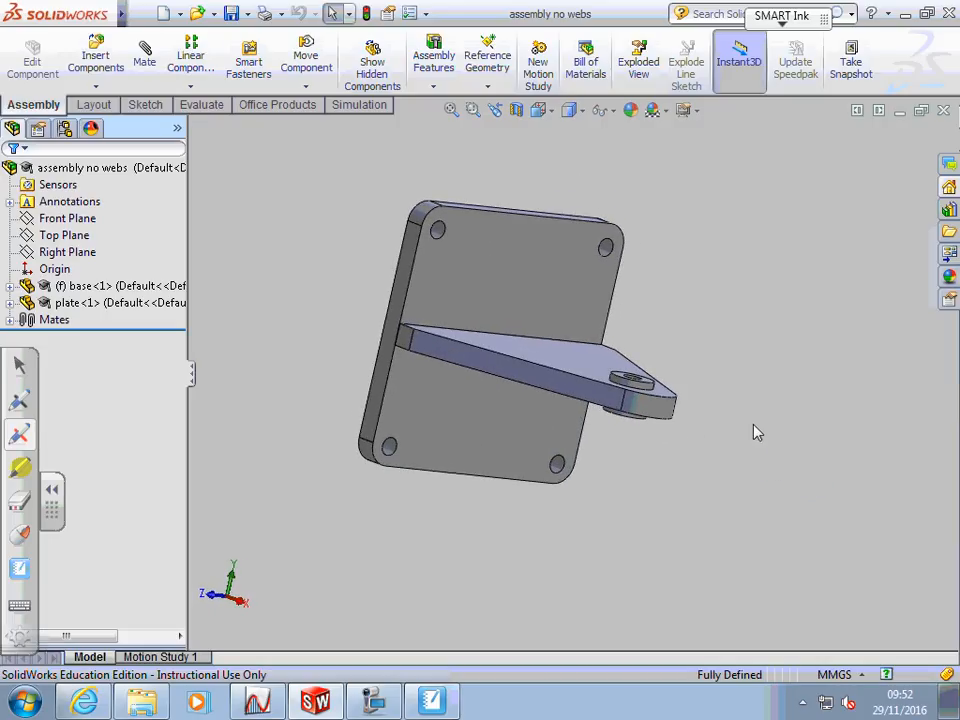
{"action": "left_click", "coordinate": [542, 111]}
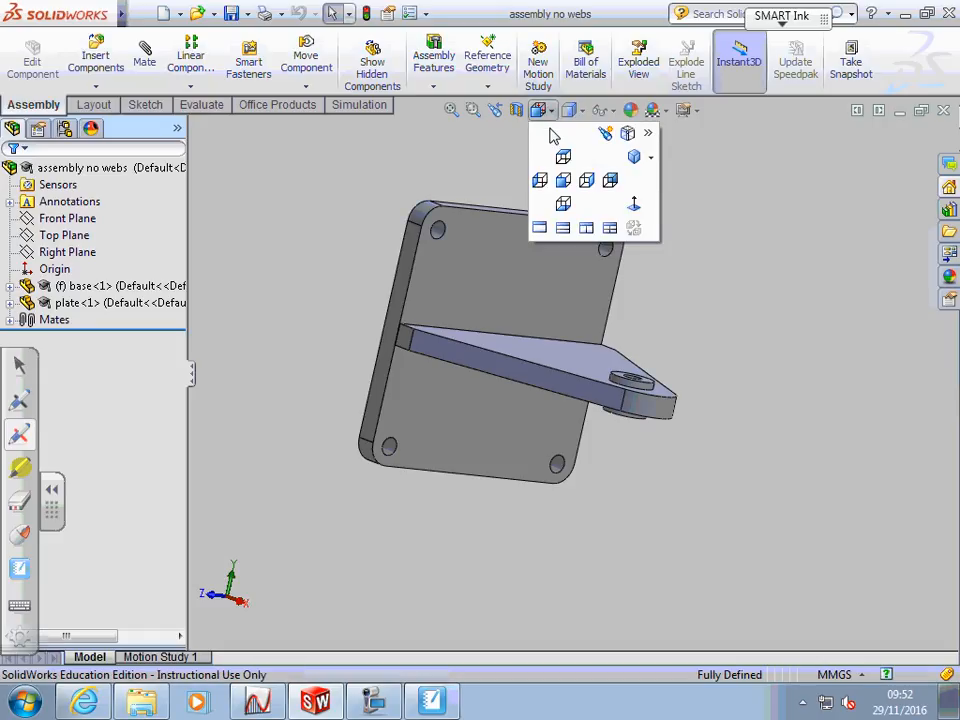
{"action": "left_click", "coordinate": [632, 160]}
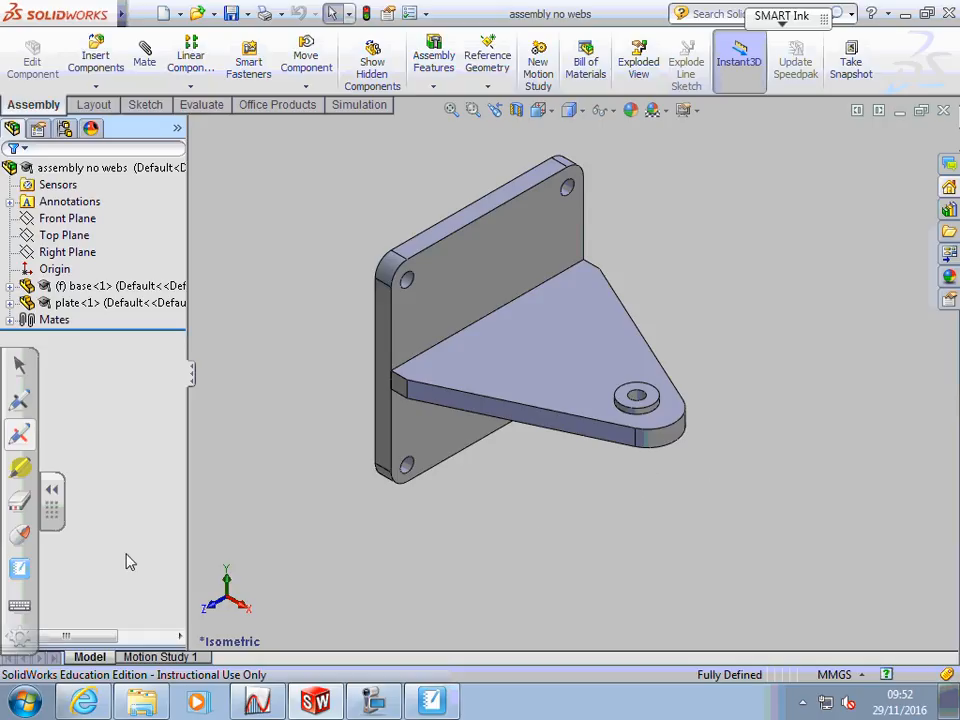
Start defining a new simulation study for the bracket assembly without webs
{"action": "left_click", "coordinate": [52, 490]}
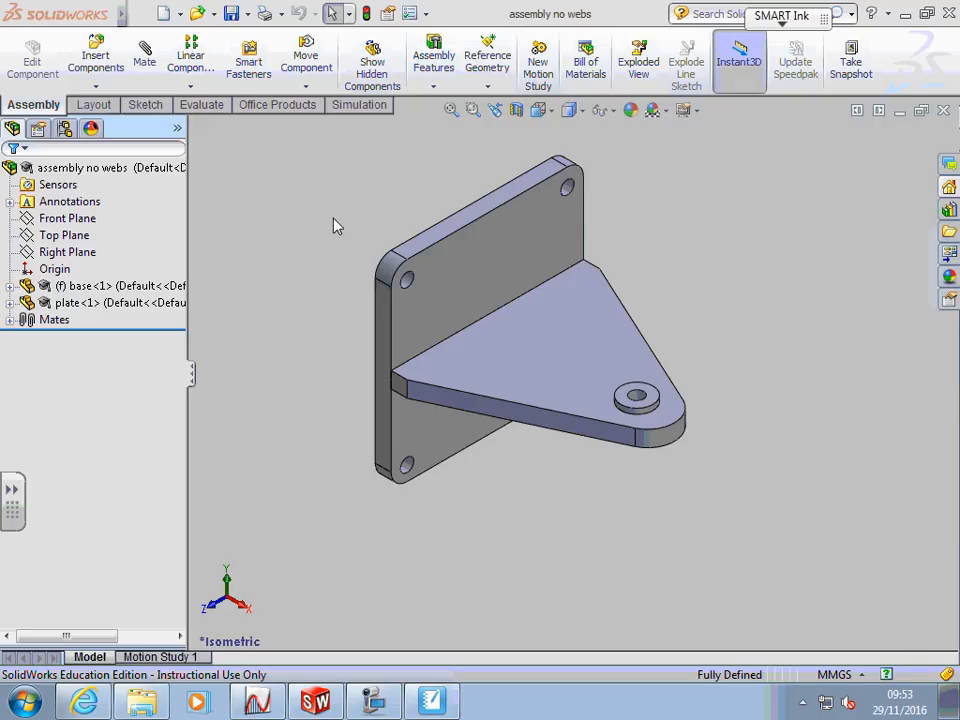
{"action": "left_click", "coordinate": [362, 105]}
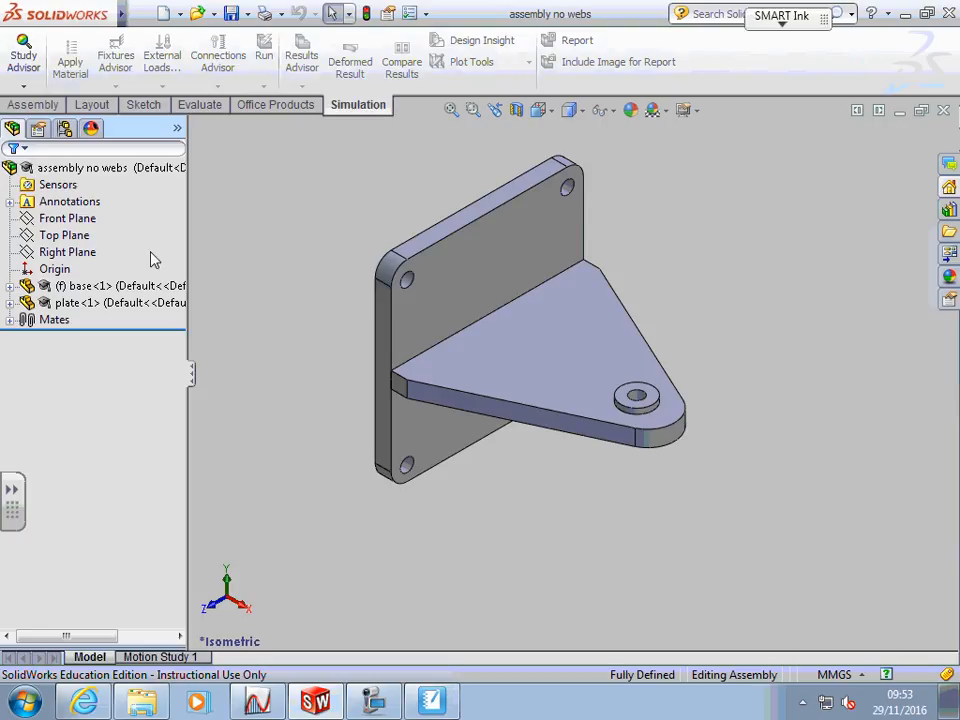
{"action": "left_click", "coordinate": [24, 89]}
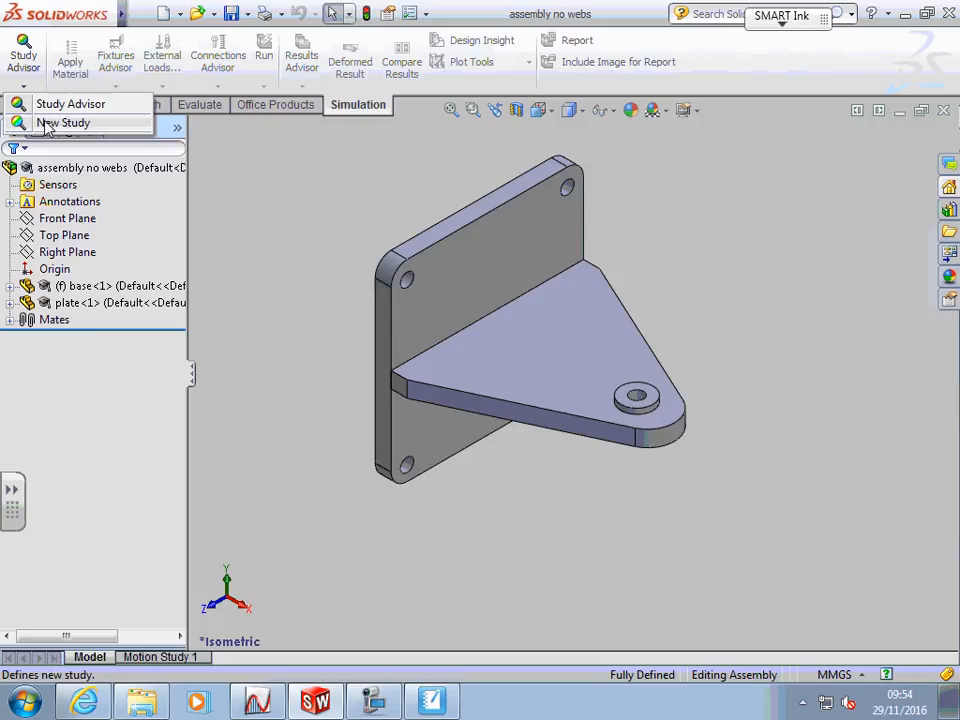
{"action": "left_click", "coordinate": [44, 123]}
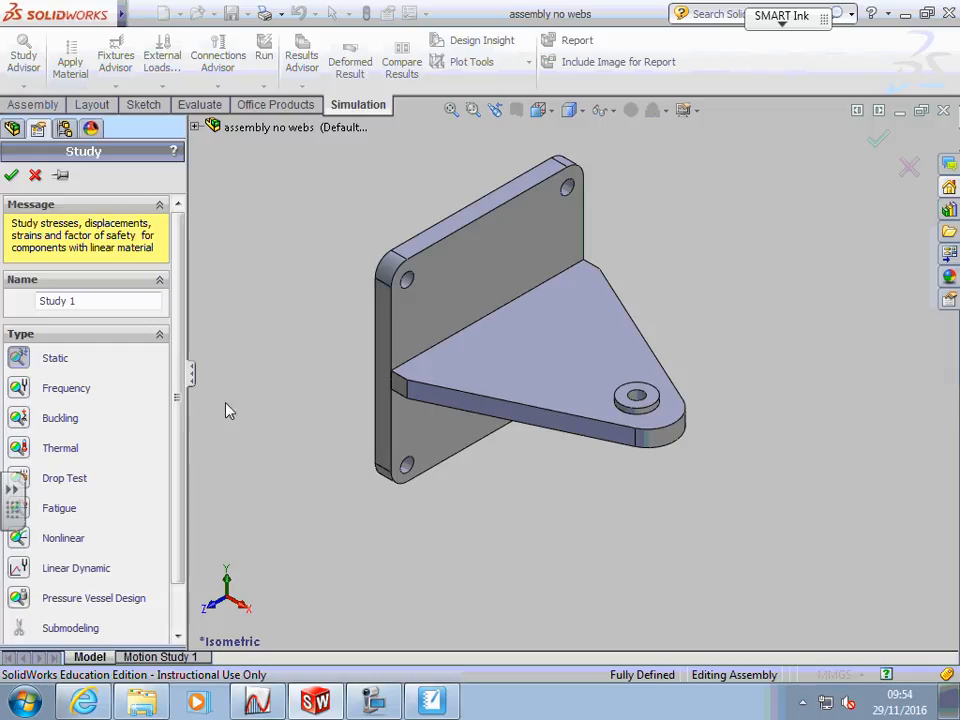
{"action": "left_click", "coordinate": [10, 511]}
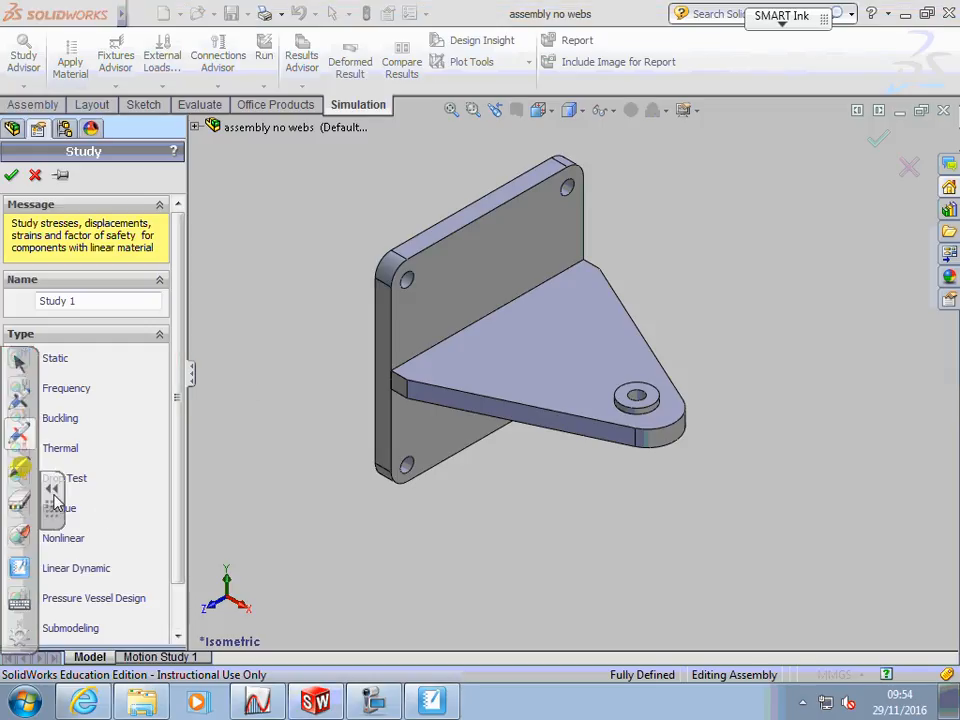
{"action": "left_click", "coordinate": [53, 491]}
{"action": "left_click", "coordinate": [12, 502]}
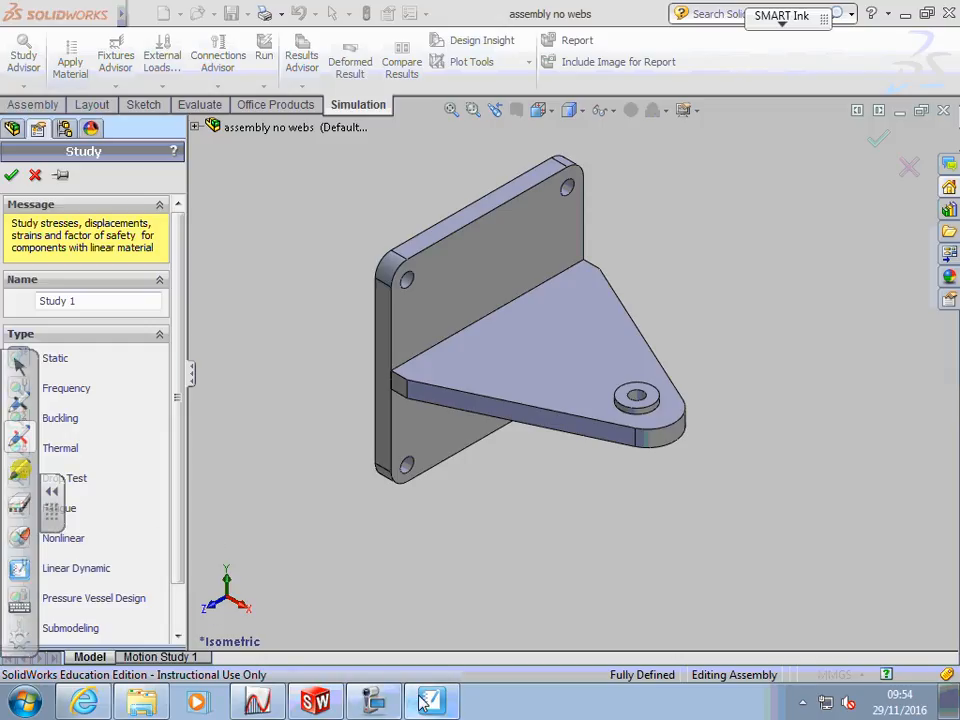
{"action": "left_click", "coordinate": [373, 701]}
{"action": "left_click", "coordinate": [754, 666]}
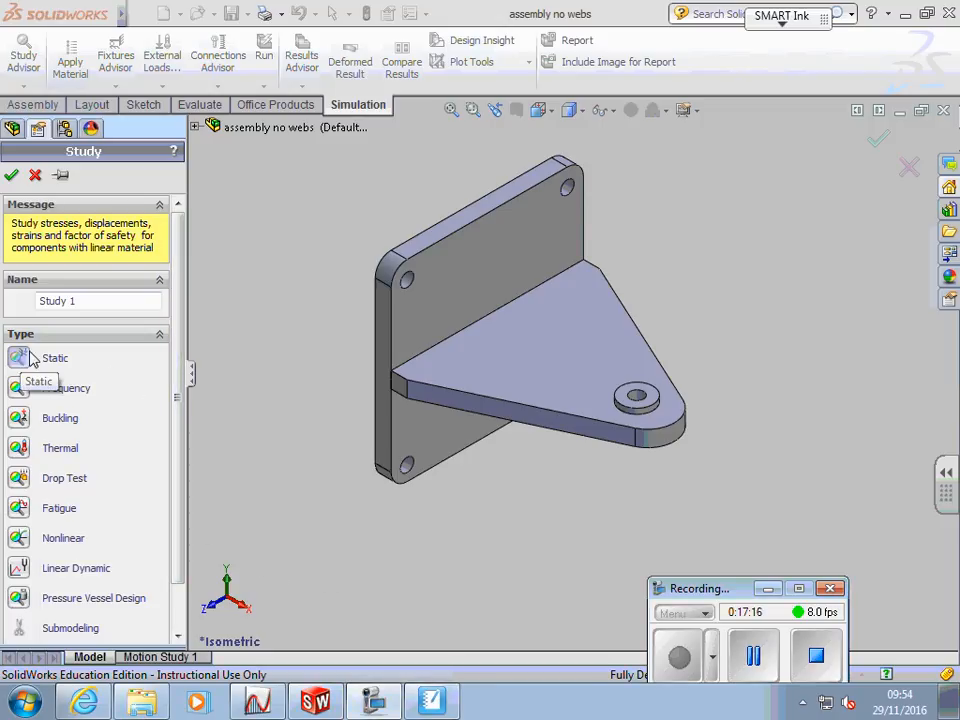
Create a Static study named Study 1 for the bracket assembly
{"action": "left_click", "coordinate": [177, 464]}
{"action": "mouse_move", "coordinate": [177, 471]}
{"action": "left_mouse_down"}
{"action": "mouse_move", "coordinate": [177, 543]}
{"action": "mouse_move", "coordinate": [180, 495]}
{"action": "left_mouse_up"}
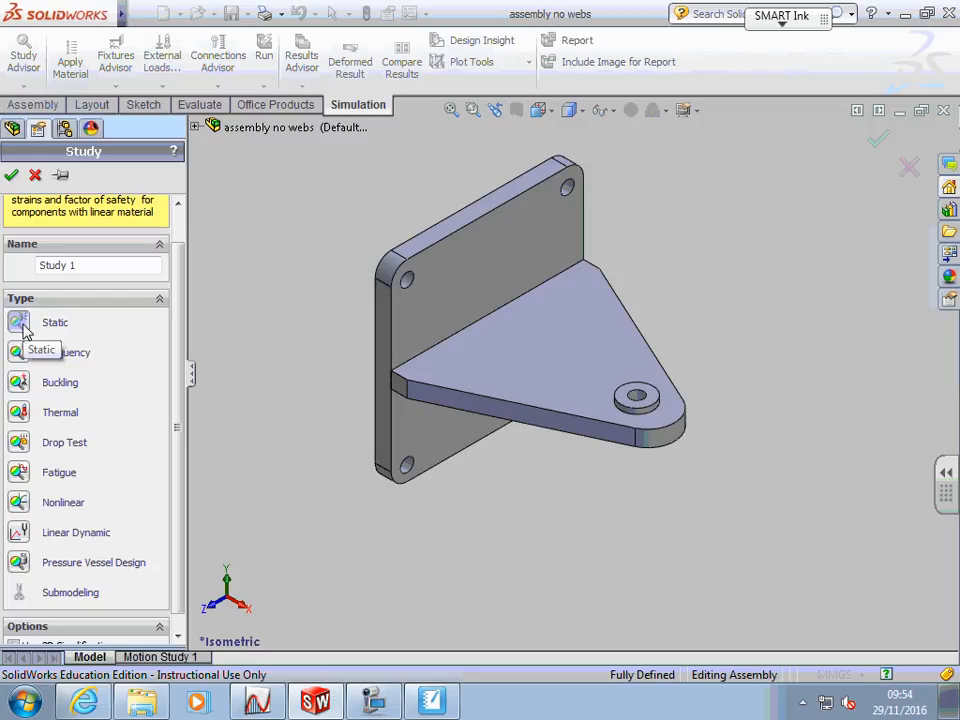
{"action": "left_click", "coordinate": [11, 176]}
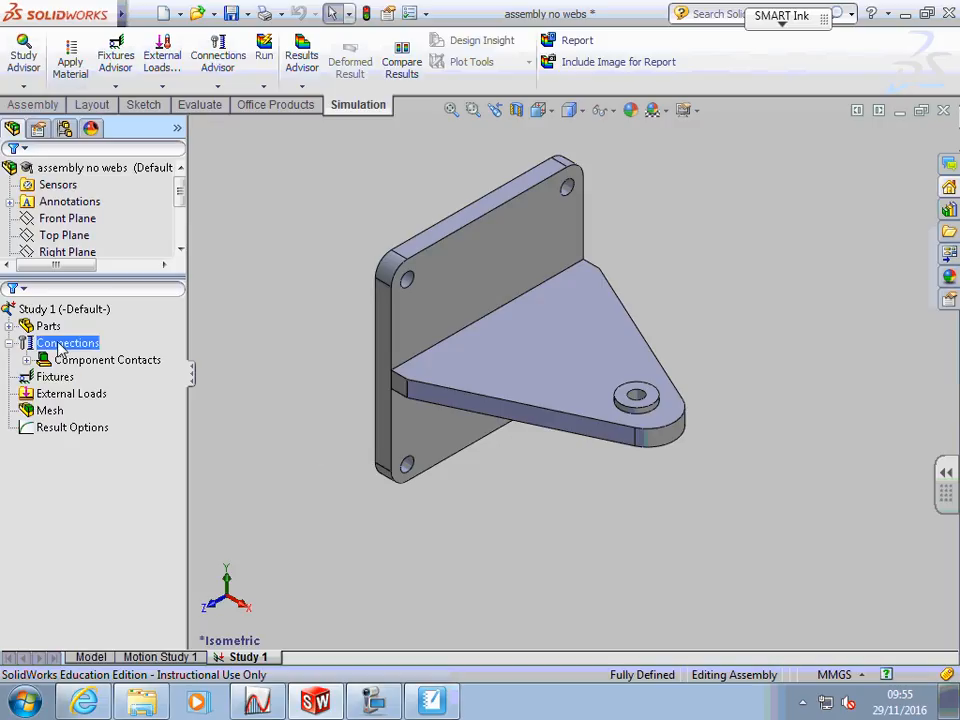
{"action": "left_click", "coordinate": [68, 312]}
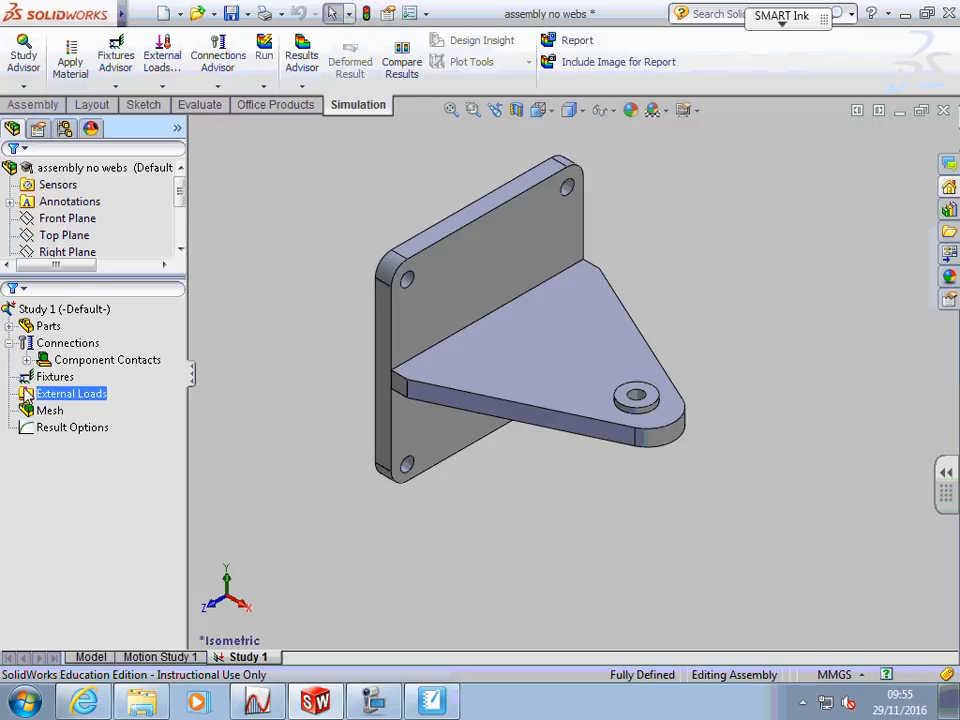
{"action": "left_click", "coordinate": [36, 344]}
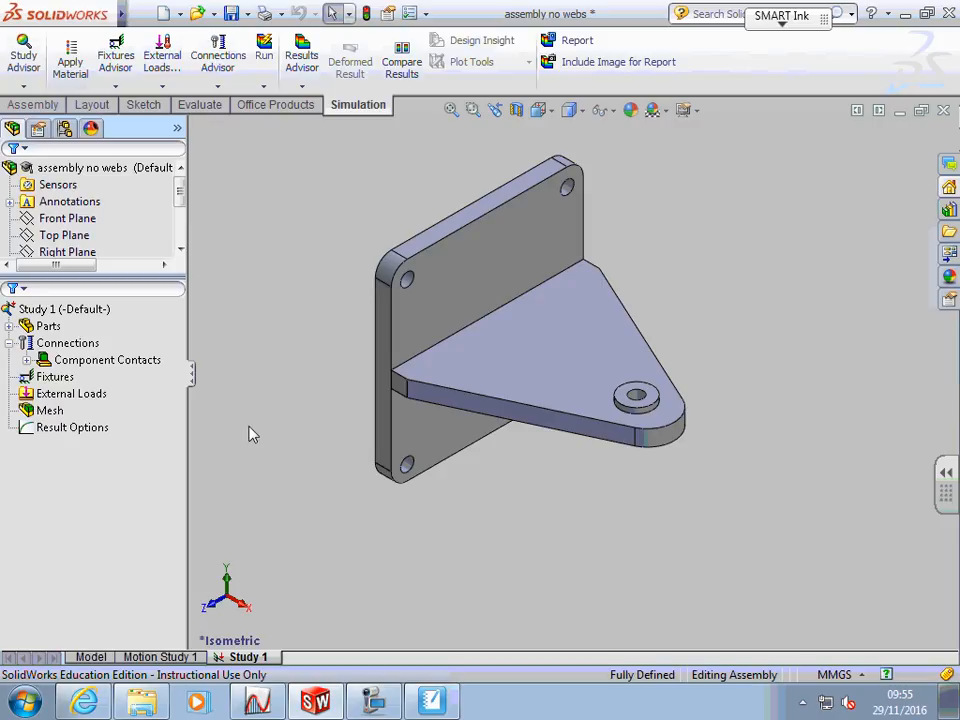
Turn the bracket to expose the base plate's back face and view the available fixture types
{"action": "middle_click_drag", "start_coordinate": [250, 433], "coordinate": [338, 470]}
{"action": "left_click", "coordinate": [62, 414]}
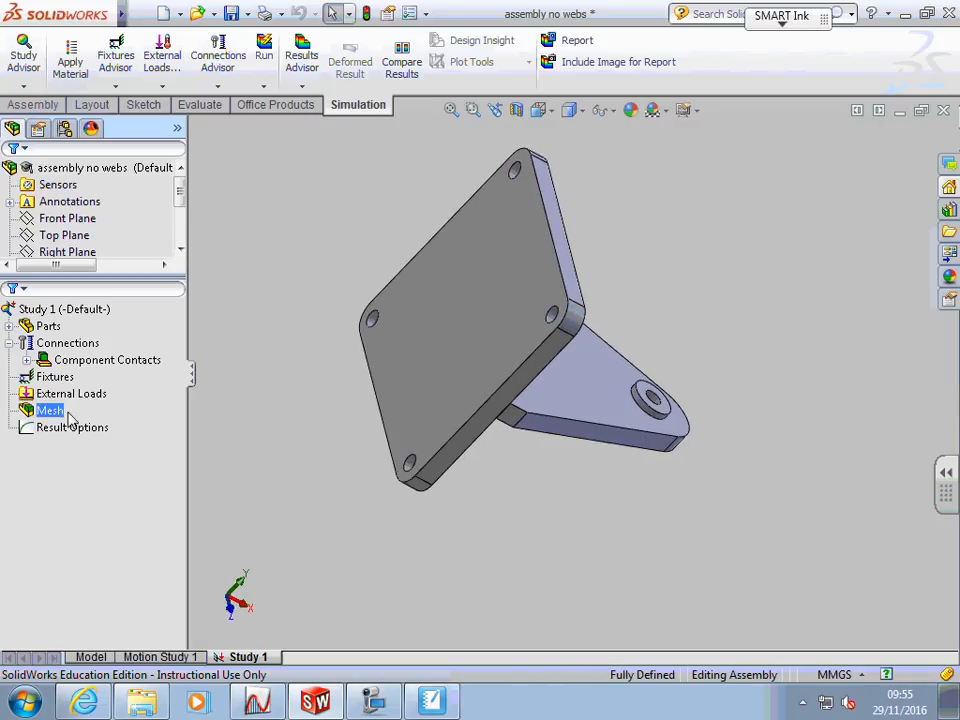
{"action": "left_click", "coordinate": [60, 378]}
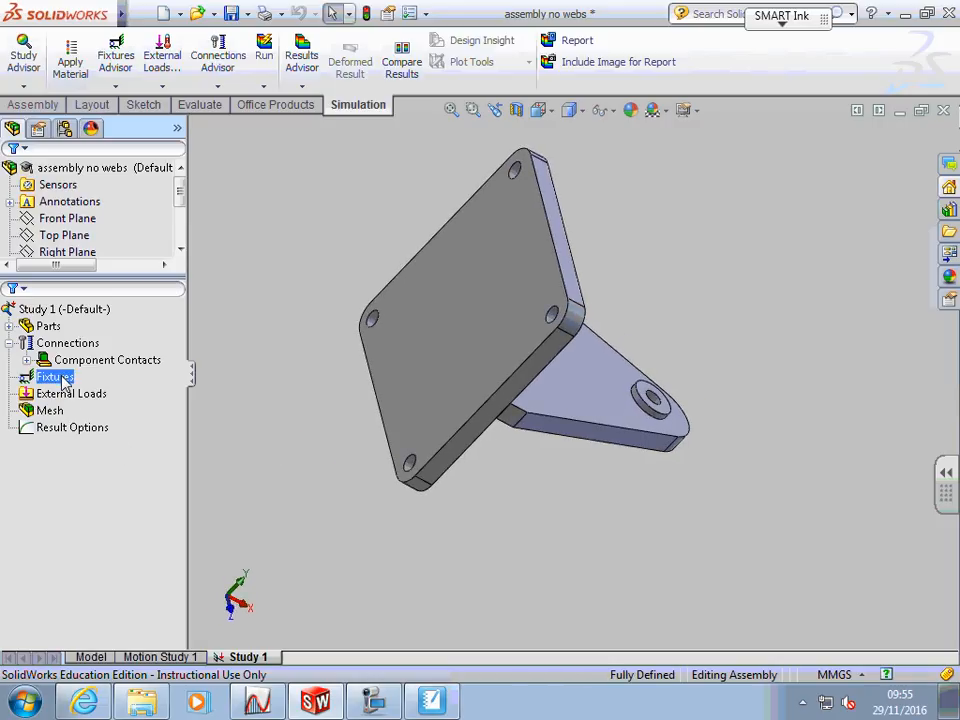
{"action": "right_click", "coordinate": [64, 378]}
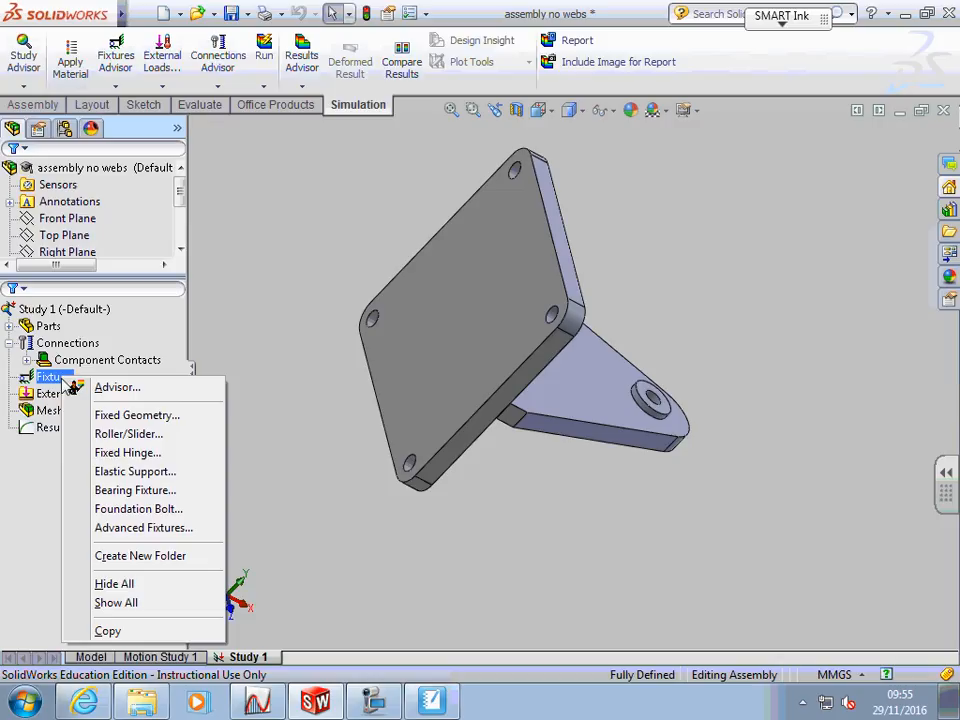
{"action": "left_click", "coordinate": [408, 350]}
{"action": "left_click", "coordinate": [336, 422]}
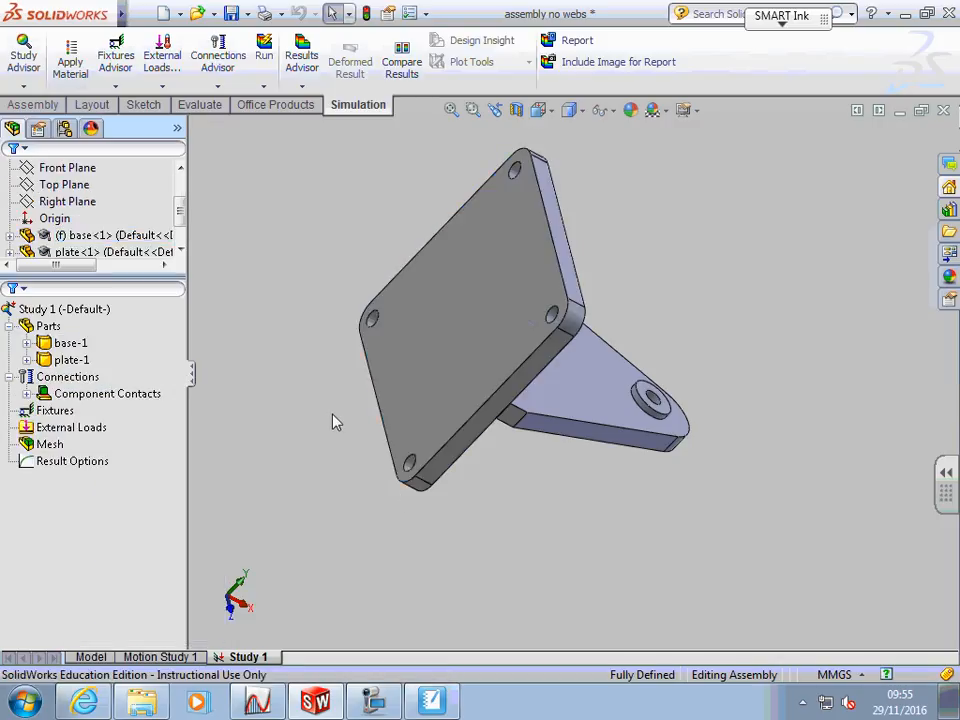
{"action": "left_click", "coordinate": [437, 344]}
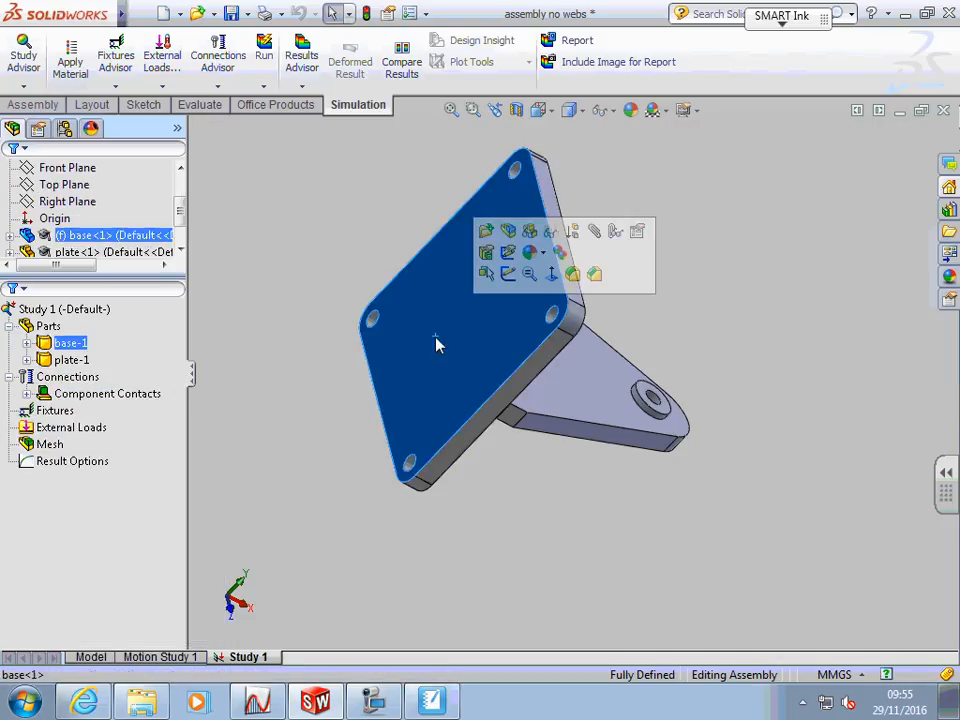
{"action": "right_click", "coordinate": [57, 413]}
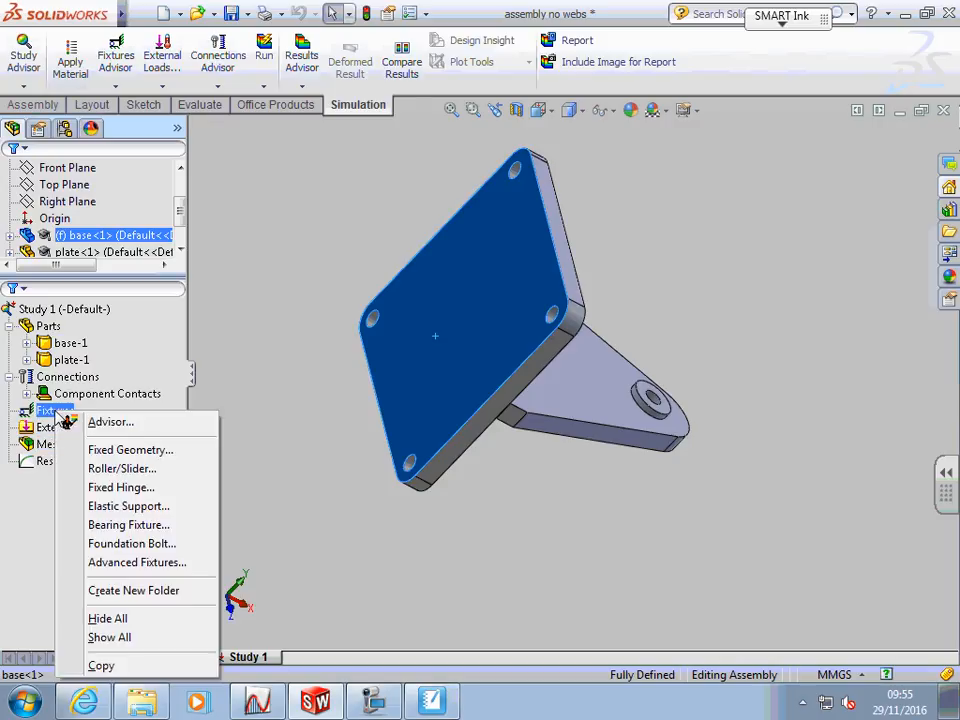
{"action": "left_click", "coordinate": [120, 450]}
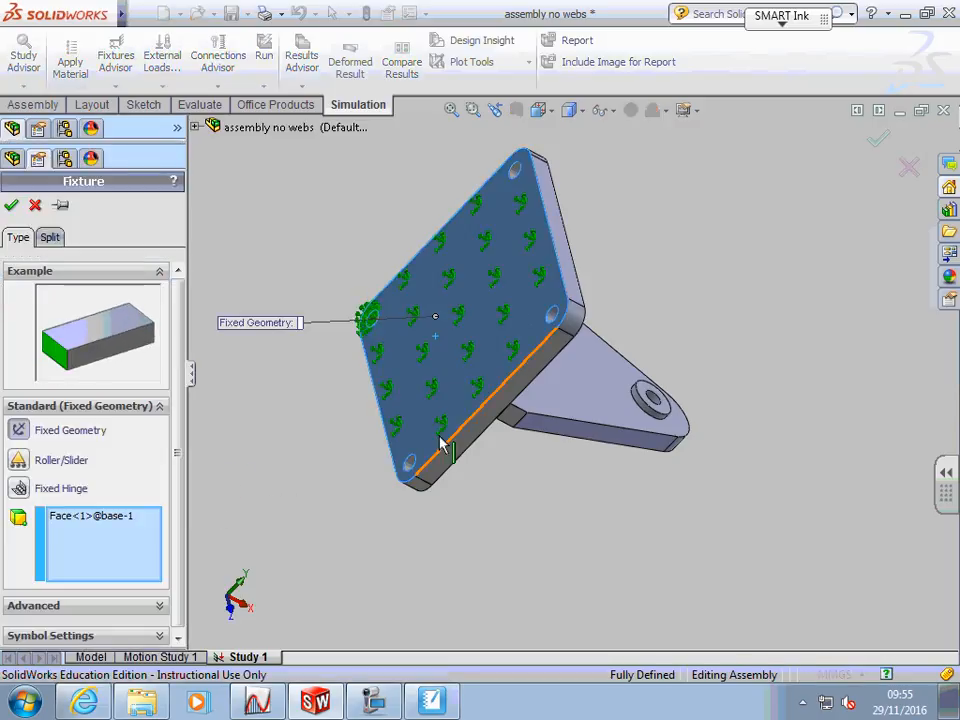
{"action": "scroll", "coordinate": [468, 370], "scroll_direction": "down", "scroll_amount": 4}
{"action": "scroll", "coordinate": [468, 370], "scroll_direction": "down", "scroll_amount": 5}
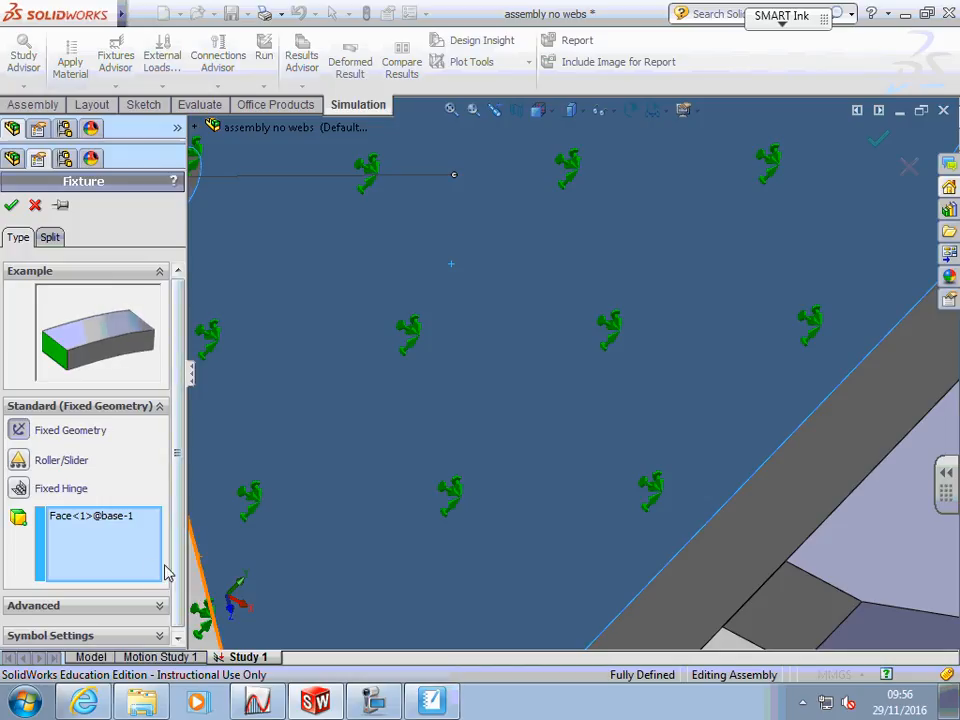
{"action": "left_click_drag", "start_coordinate": [178, 566], "coordinate": [178, 628]}
{"action": "left_click", "coordinate": [160, 604]}
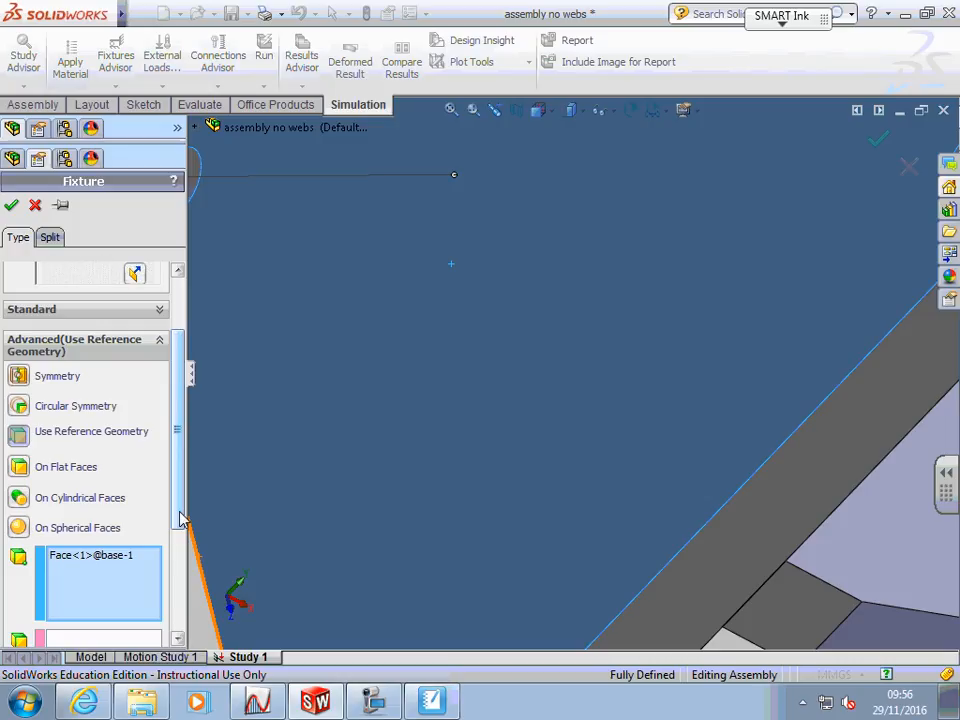
{"action": "left_click", "coordinate": [160, 344]}
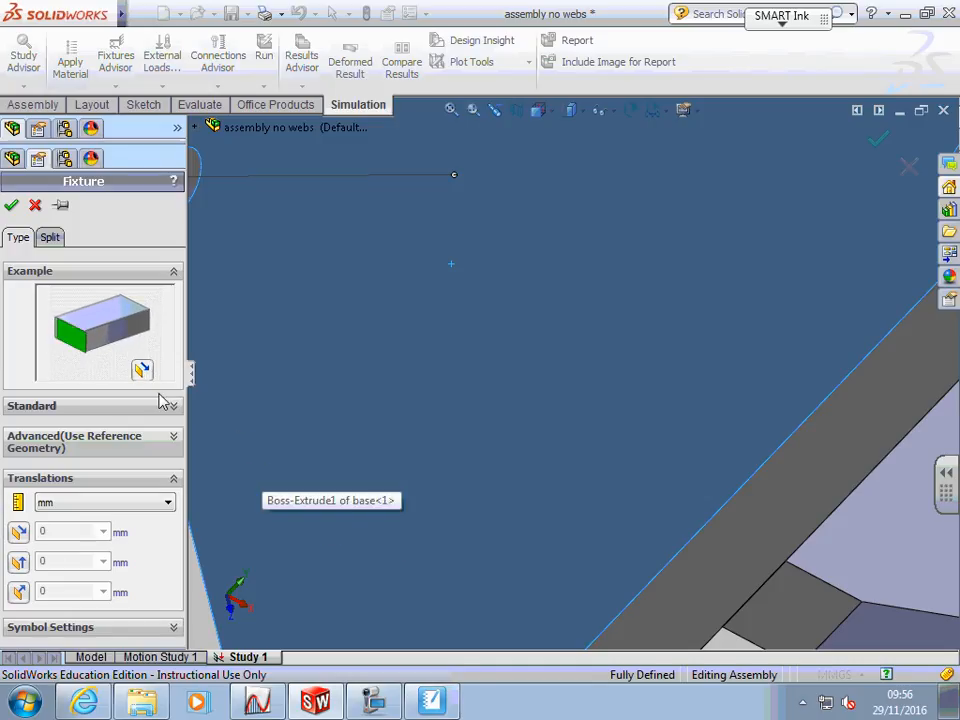
{"action": "left_click", "coordinate": [12, 206]}
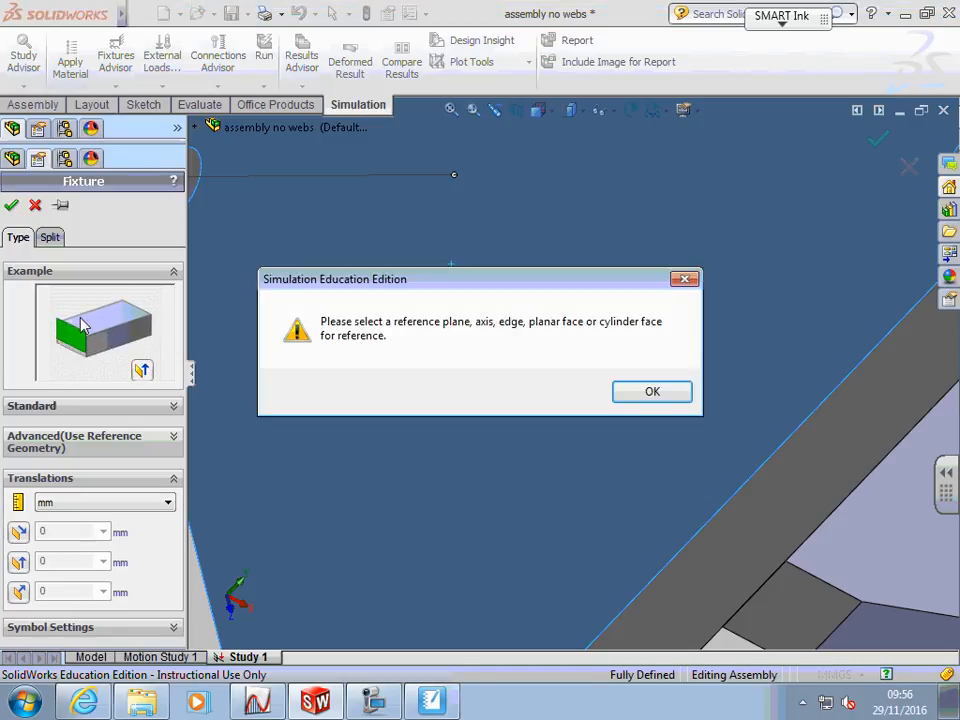
{"action": "left_click", "coordinate": [652, 393]}
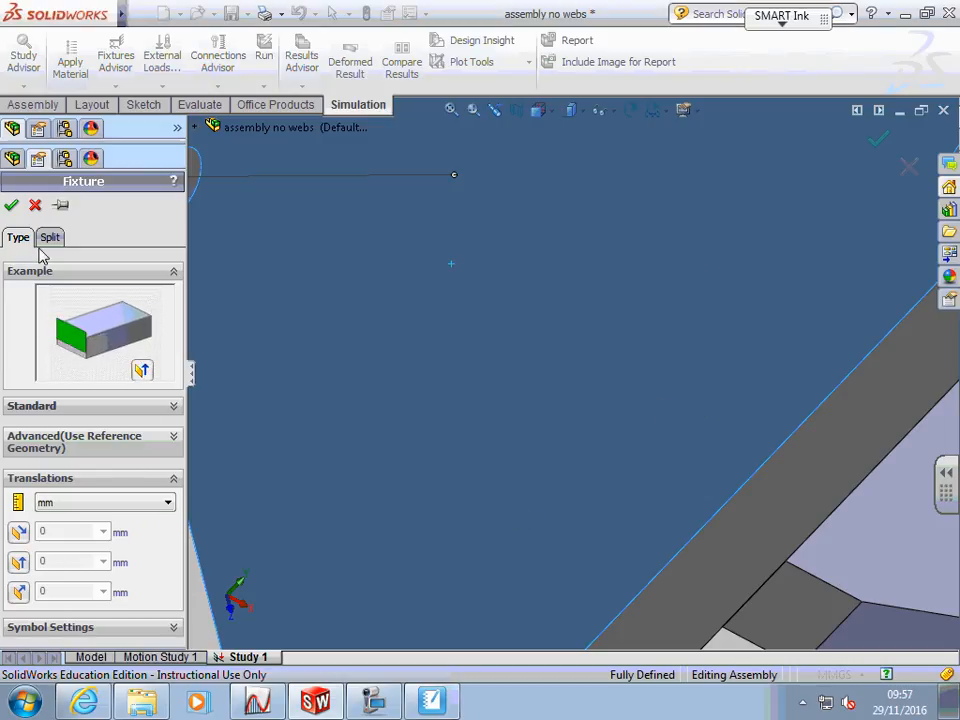
{"action": "left_click", "coordinate": [35, 205]}
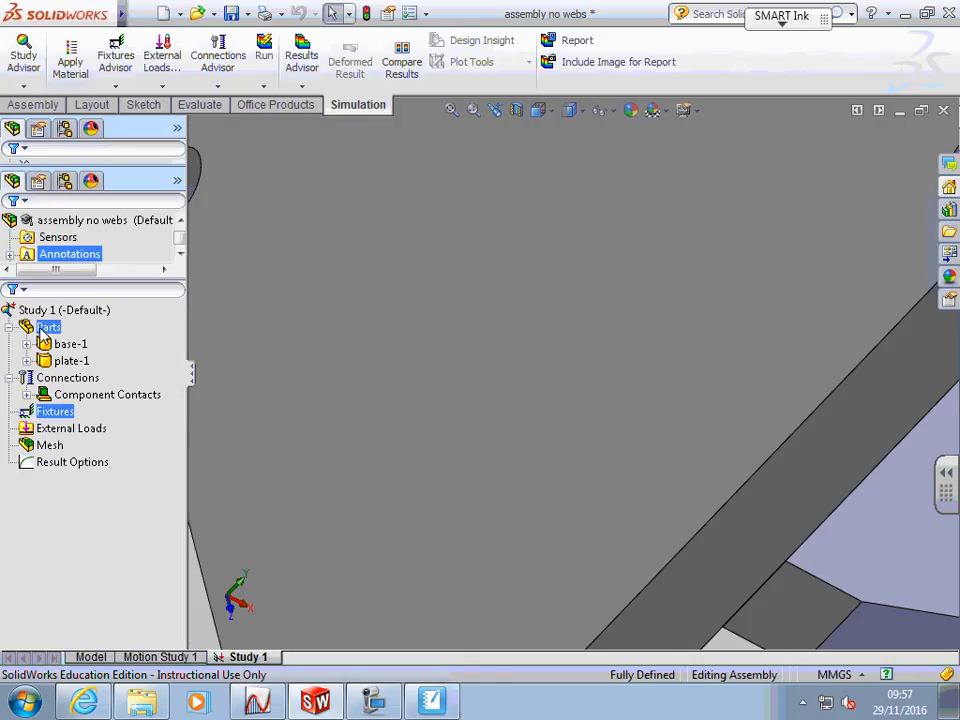
Apply a Fixed Geometry fixture to the back face of the base plate
{"action": "left_click", "coordinate": [70, 344]}
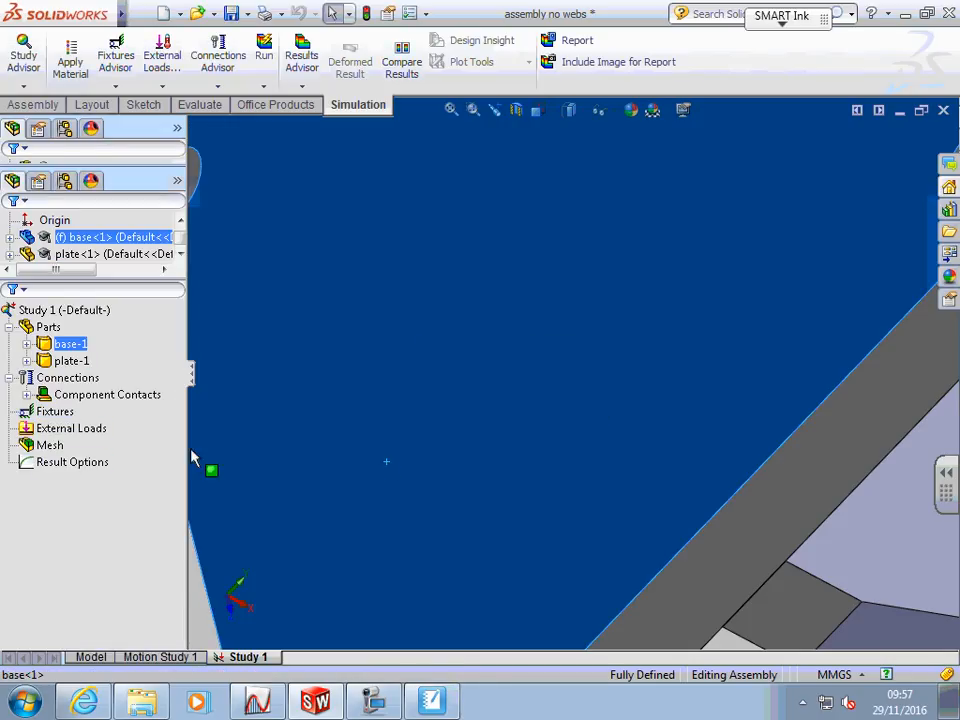
{"action": "right_click", "coordinate": [55, 411]}
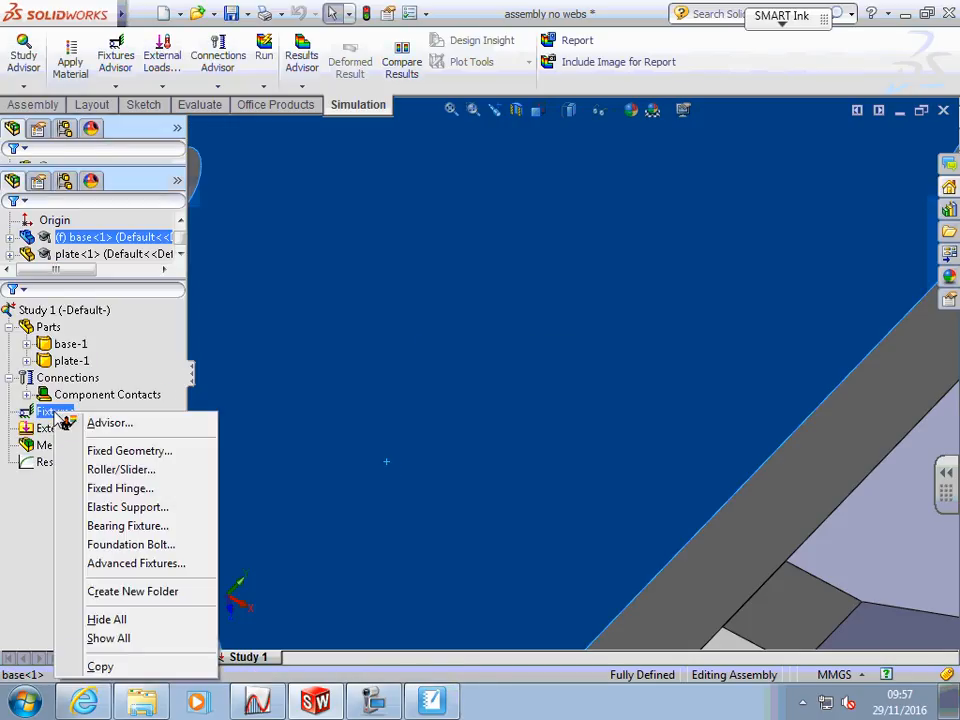
{"action": "left_click", "coordinate": [105, 452]}
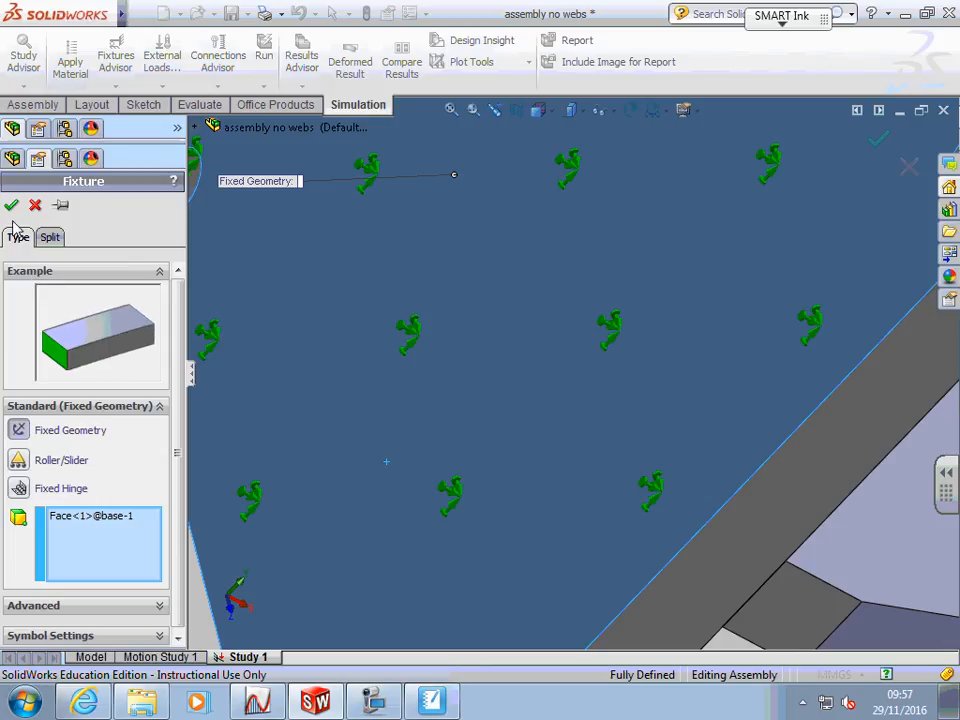
{"action": "left_click", "coordinate": [11, 205]}
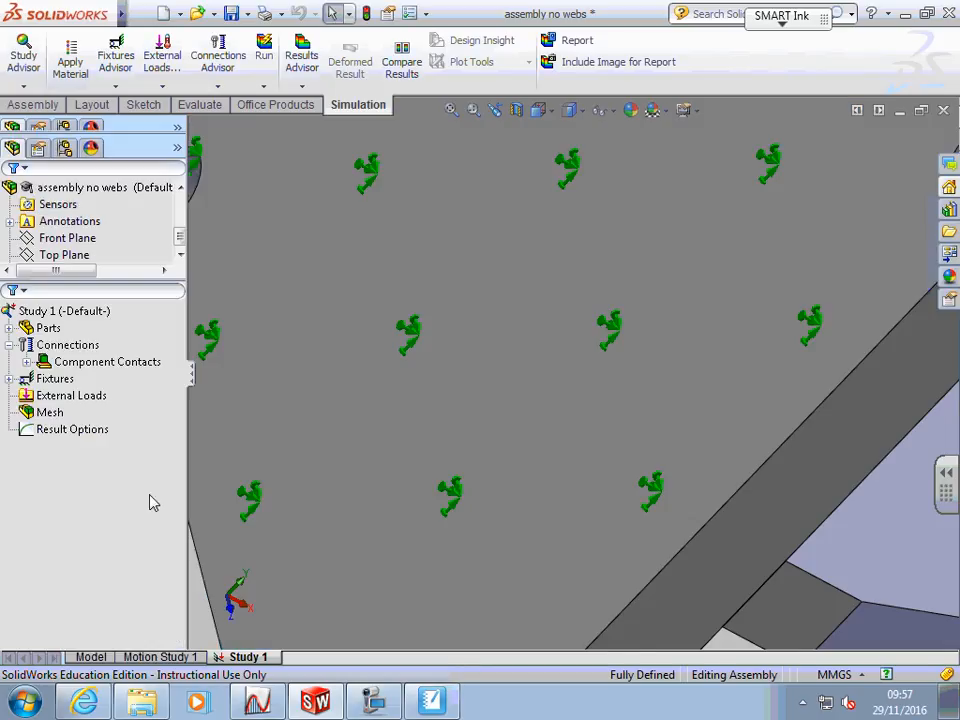
{"action": "left_click", "coordinate": [392, 476]}
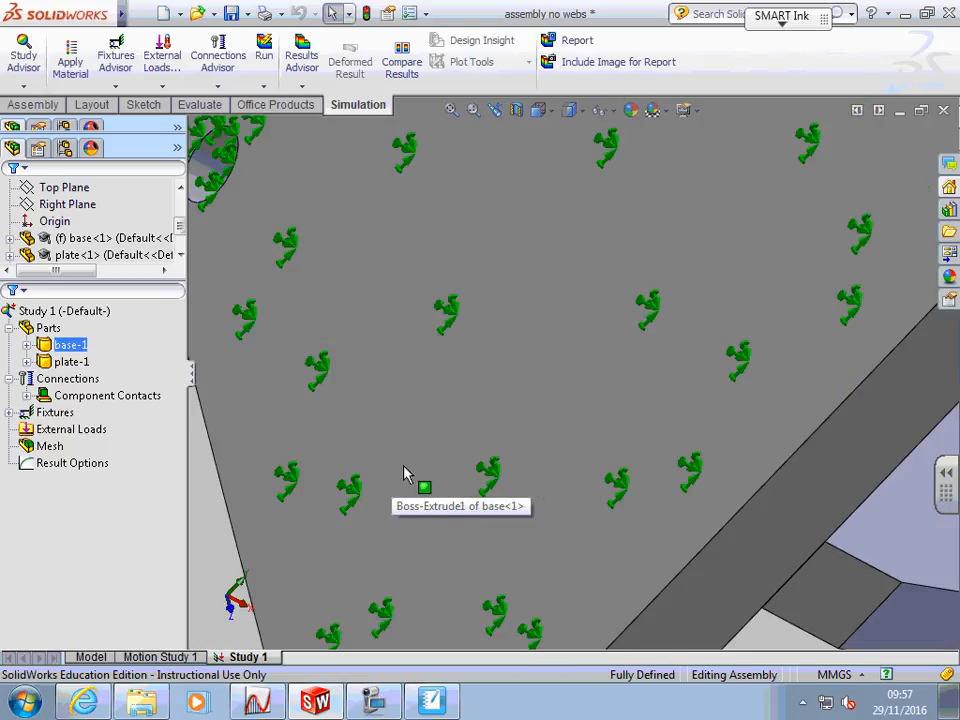
{"action": "scroll", "coordinate": [406, 474], "scroll_direction": "up", "scroll_amount": 4}
{"action": "middle_click", "coordinate": [408, 461]}
{"action": "scroll", "coordinate": [407, 457], "scroll_direction": "up", "scroll_amount": 4}
{"action": "middle_click_drag", "start_coordinate": [407, 456], "coordinate": [487, 505]}
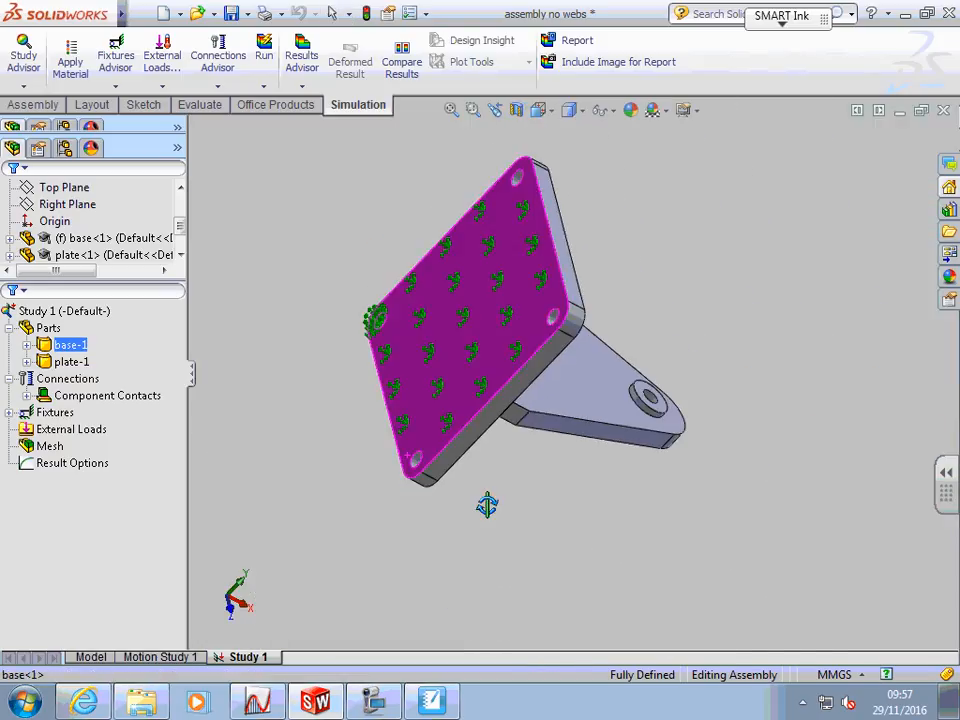
{"action": "left_click", "coordinate": [575, 513]}
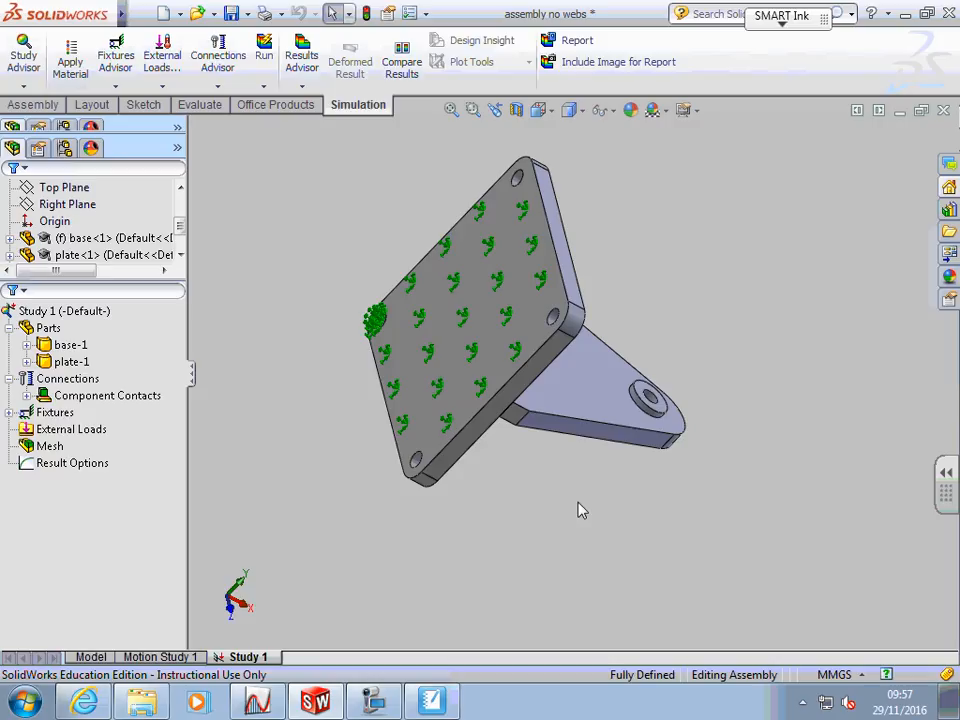
Start an external Force load on the upper annular face of the raised boss at the plate's tip
{"action": "middle_click_drag", "start_coordinate": [576, 508], "coordinate": [503, 447]}
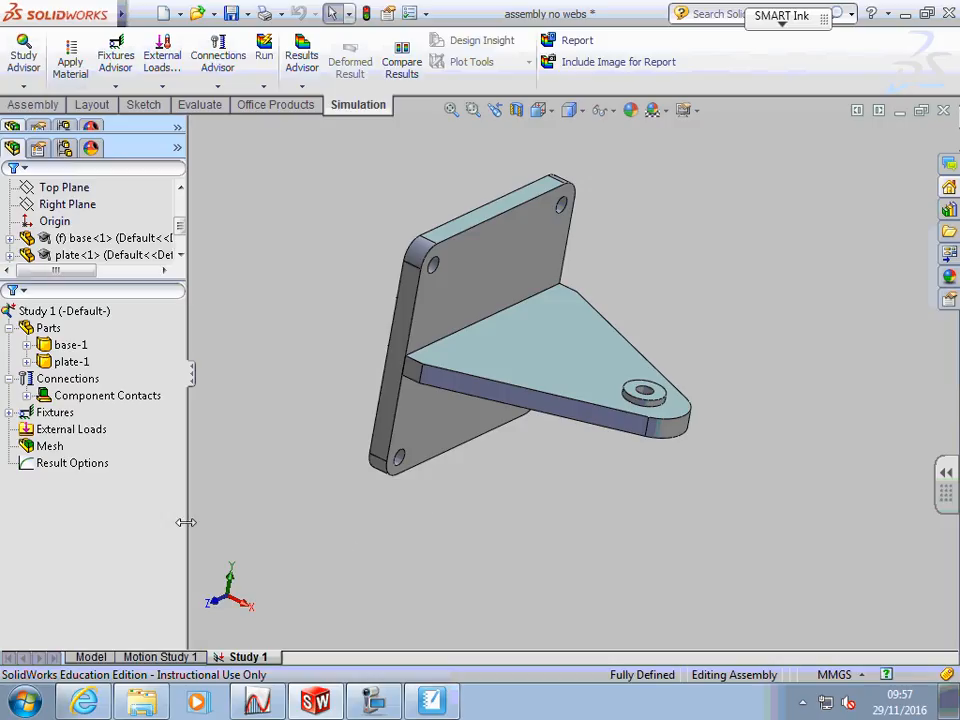
{"action": "left_click", "coordinate": [58, 433]}
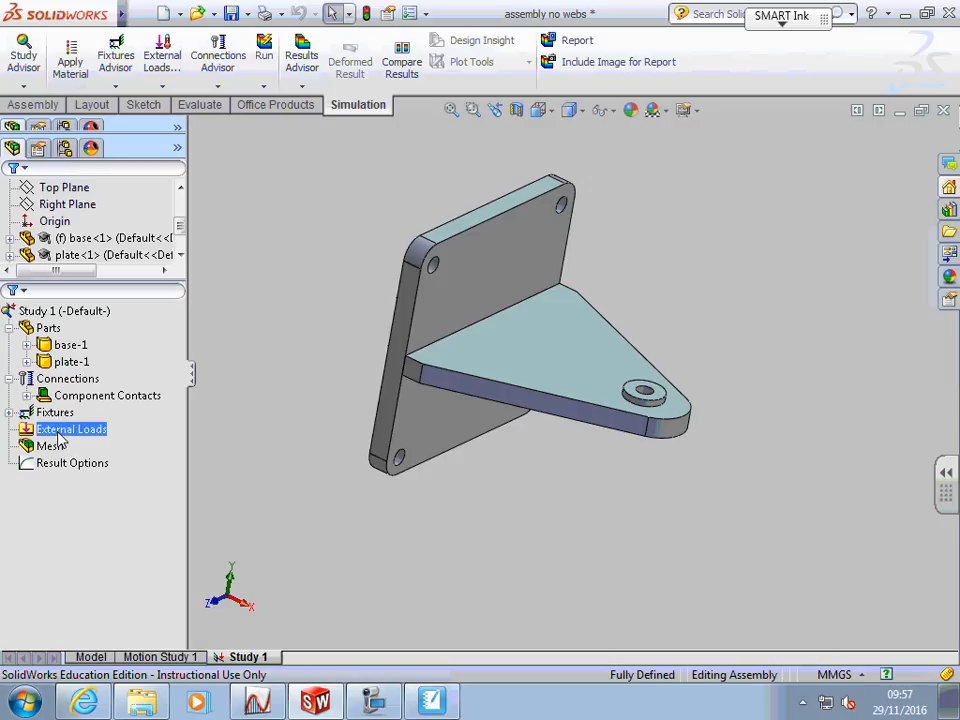
{"action": "left_click", "coordinate": [697, 528]}
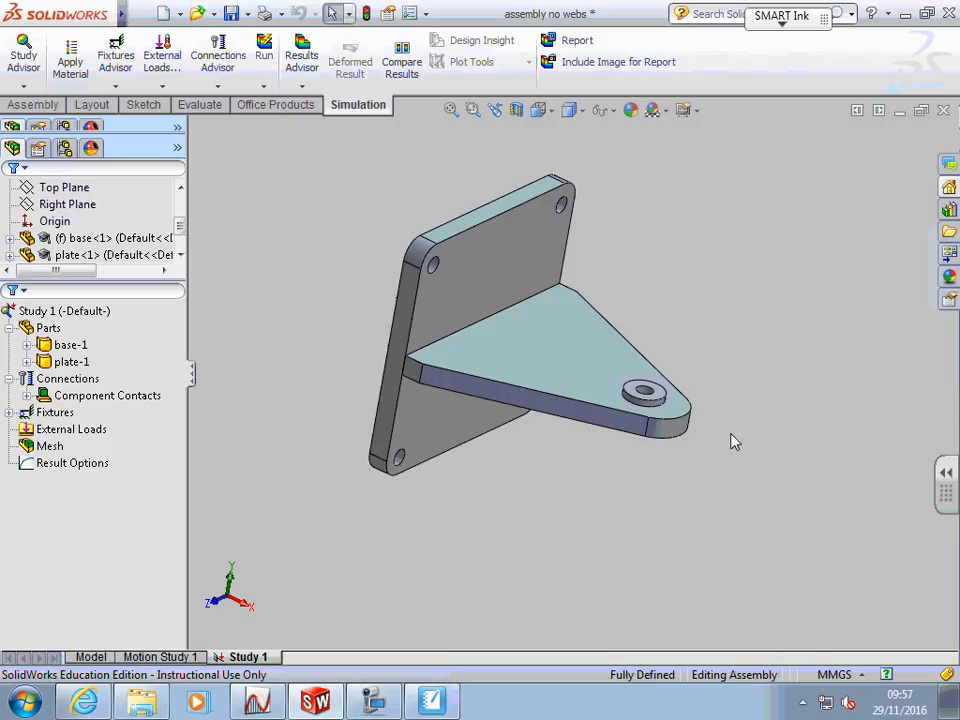
{"action": "scroll", "coordinate": [693, 397], "scroll_direction": "up", "scroll_amount": 2}
{"action": "scroll", "coordinate": [686, 401], "scroll_direction": "down", "scroll_amount": 3}
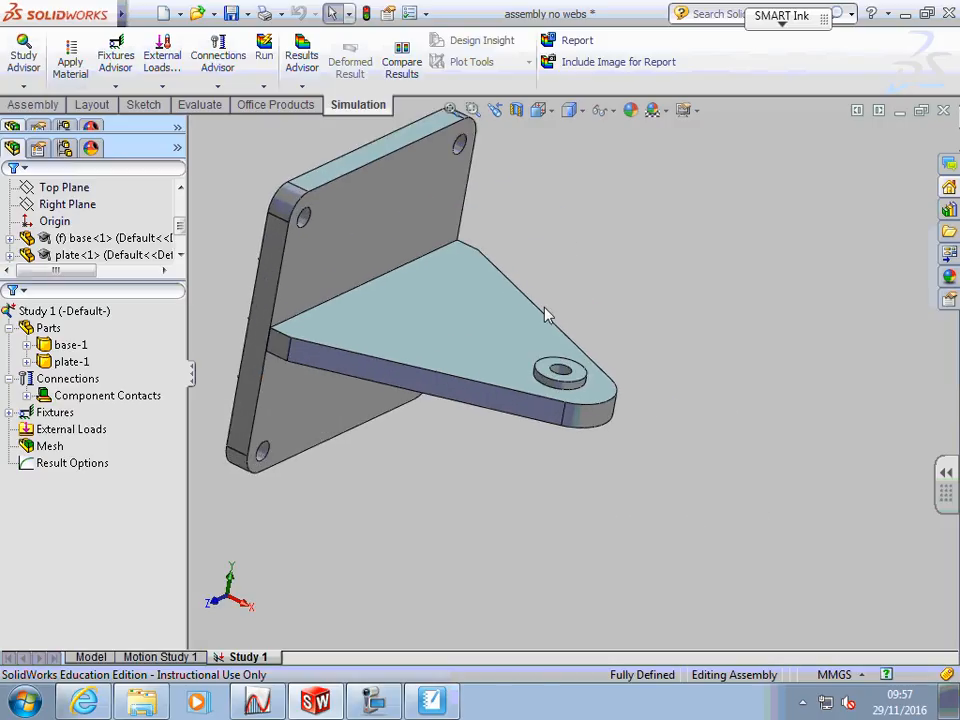
{"action": "scroll", "coordinate": [560, 340], "scroll_direction": "down", "scroll_amount": 4}
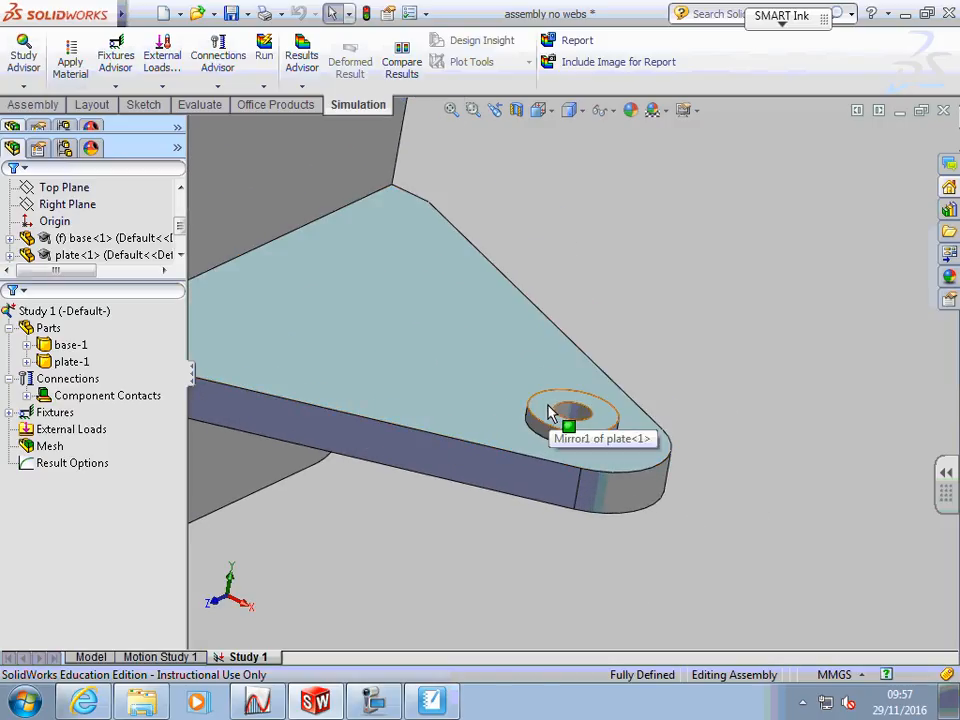
{"action": "left_click", "coordinate": [549, 413]}
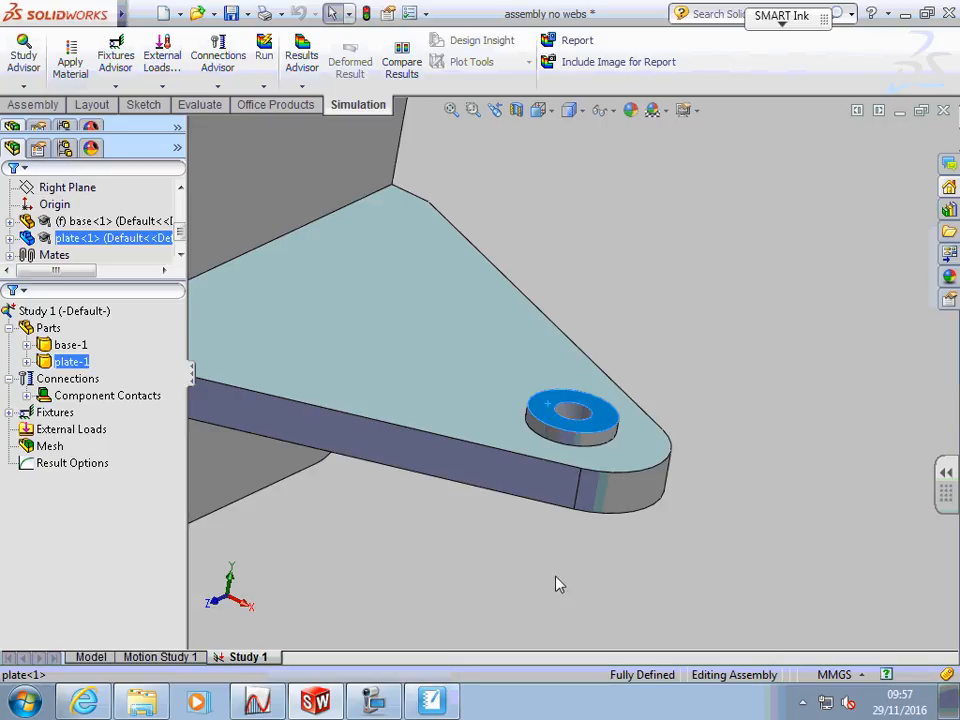
{"action": "right_click", "coordinate": [73, 438]}
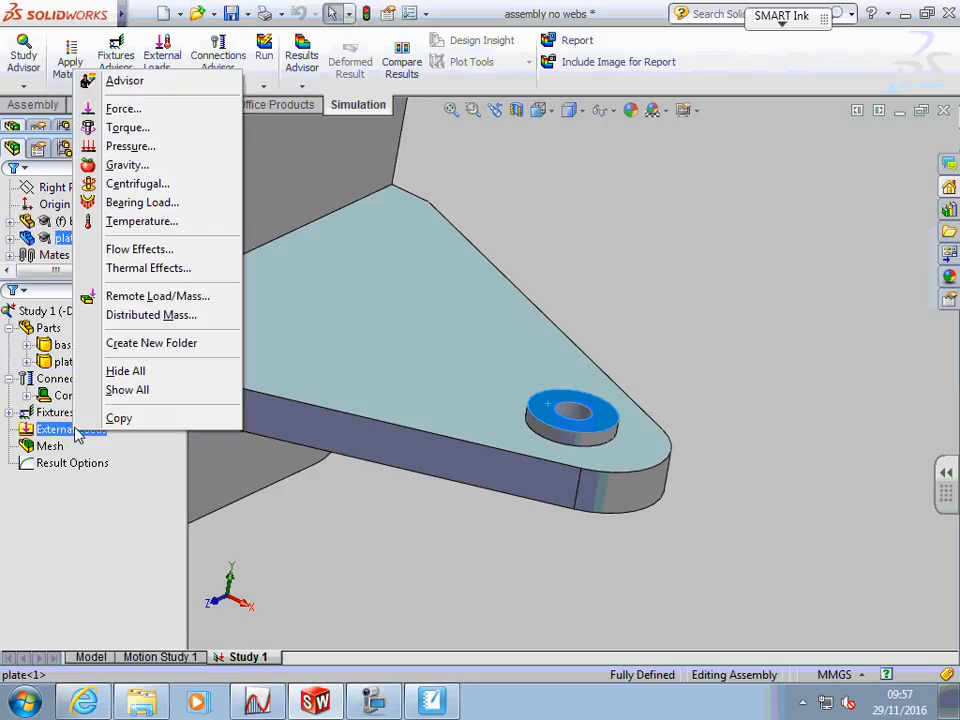
{"action": "left_click", "coordinate": [151, 112]}
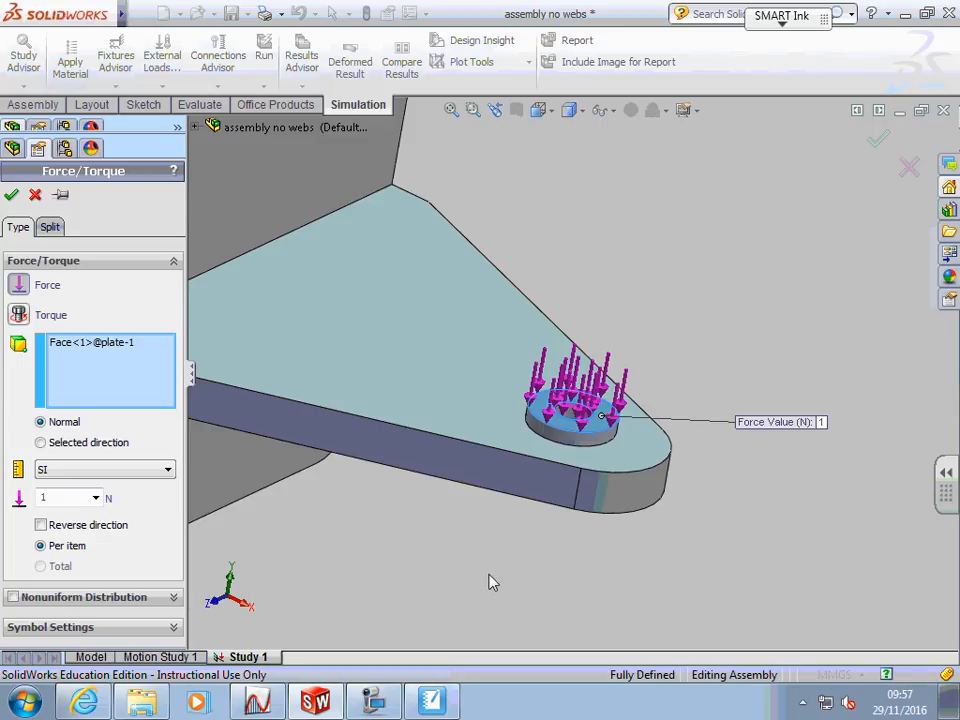
Set the downward normal force on the boss face to 15000 N per item, with its direction not reversed, and accept the load
{"action": "left_click", "coordinate": [41, 526]}
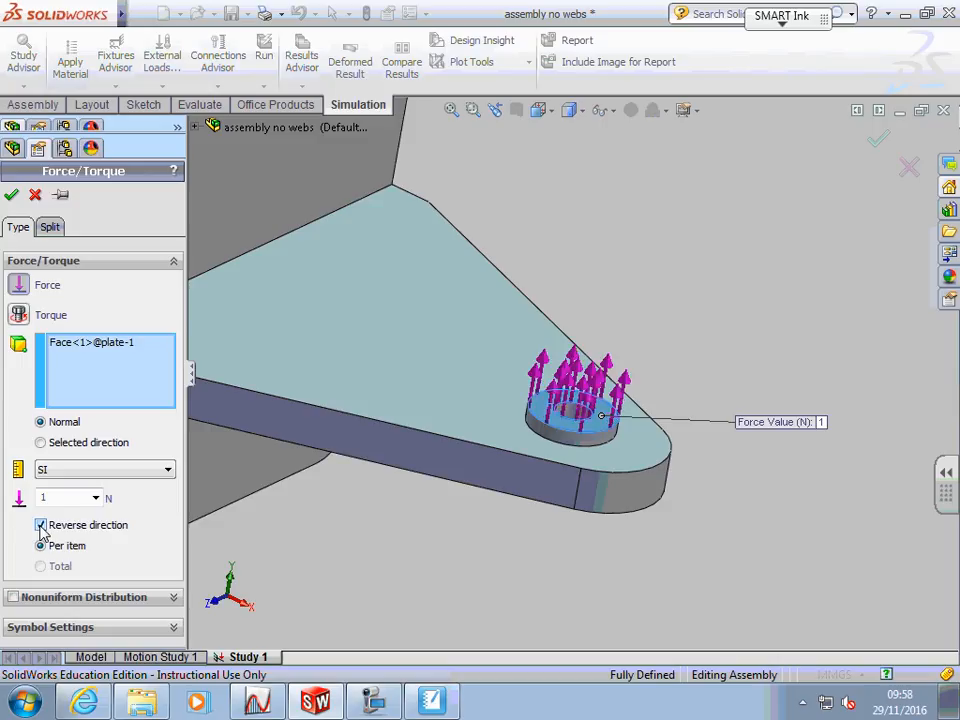
{"action": "left_click", "coordinate": [41, 526]}
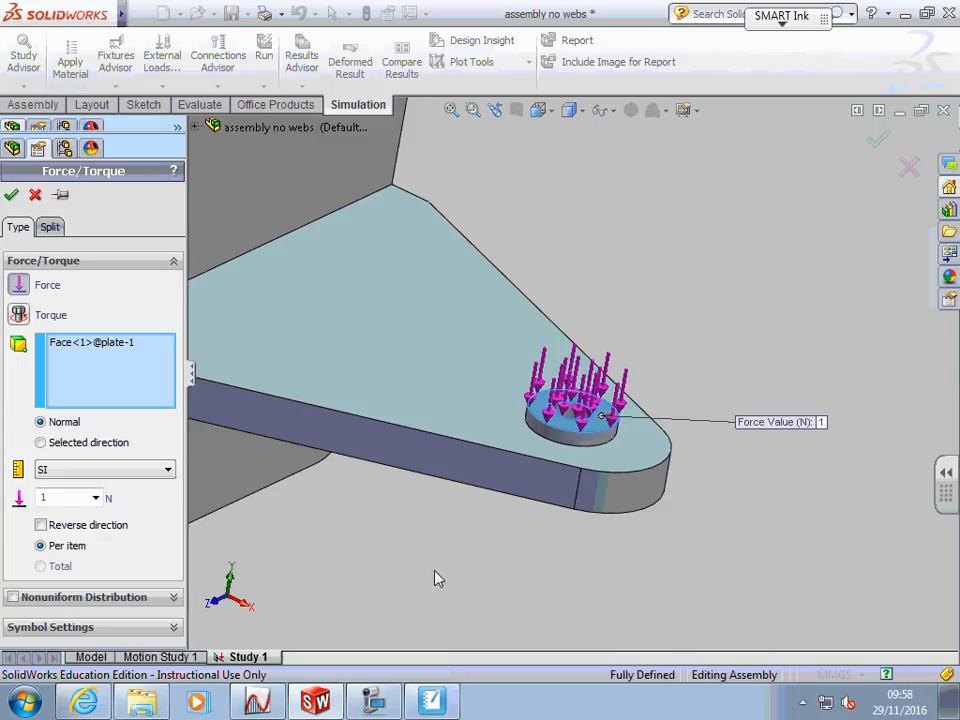
{"action": "double_click", "coordinate": [42, 497]}
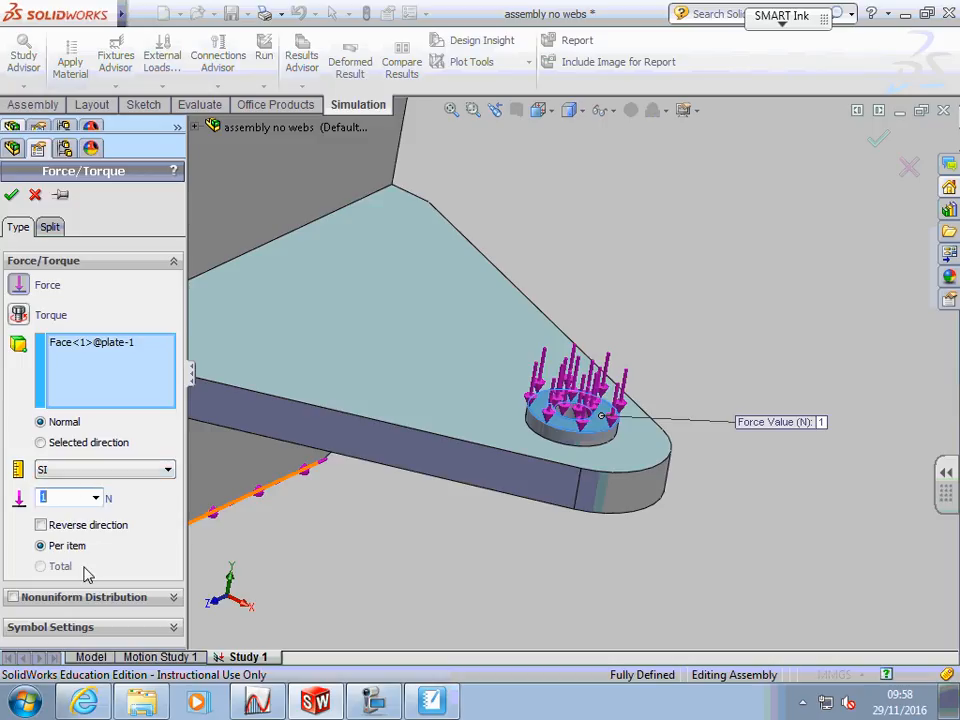
{"action": "type", "text": "150000"}
{"action": "key", "text": "BackSpace"}
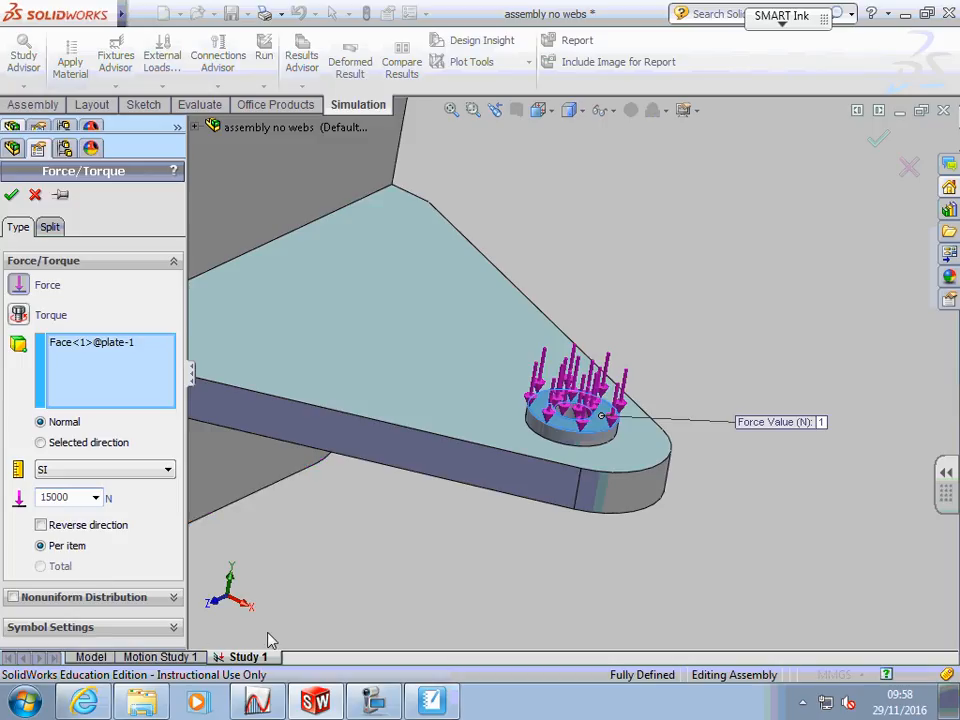
{"action": "left_click", "coordinate": [12, 196]}
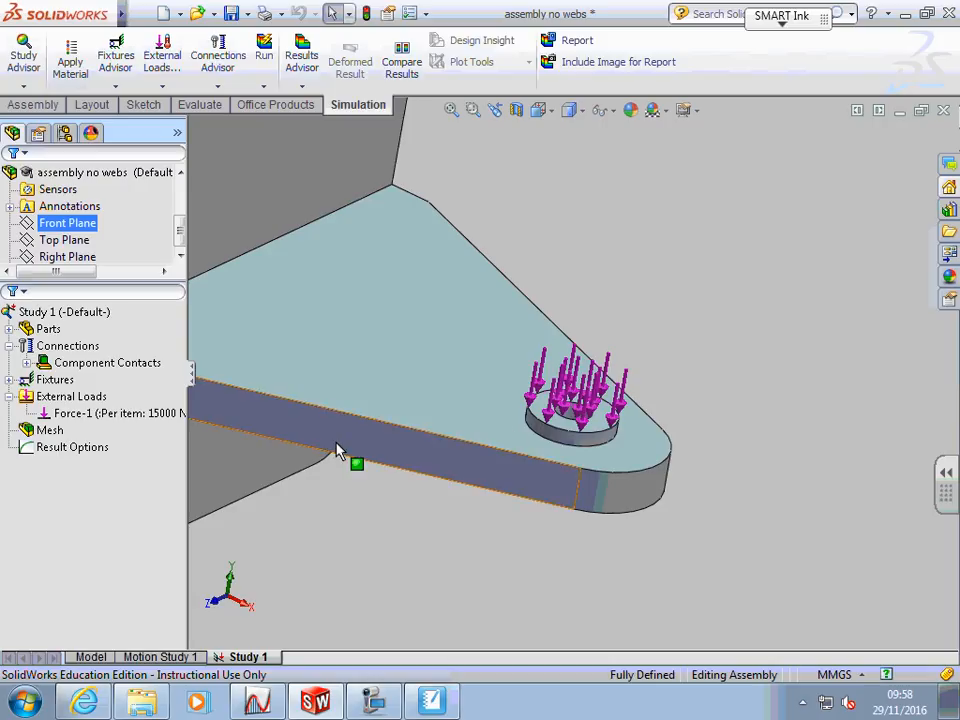
Create a solid mesh for the whole bracket assembly using the default mesh density
{"action": "left_click", "coordinate": [52, 431]}
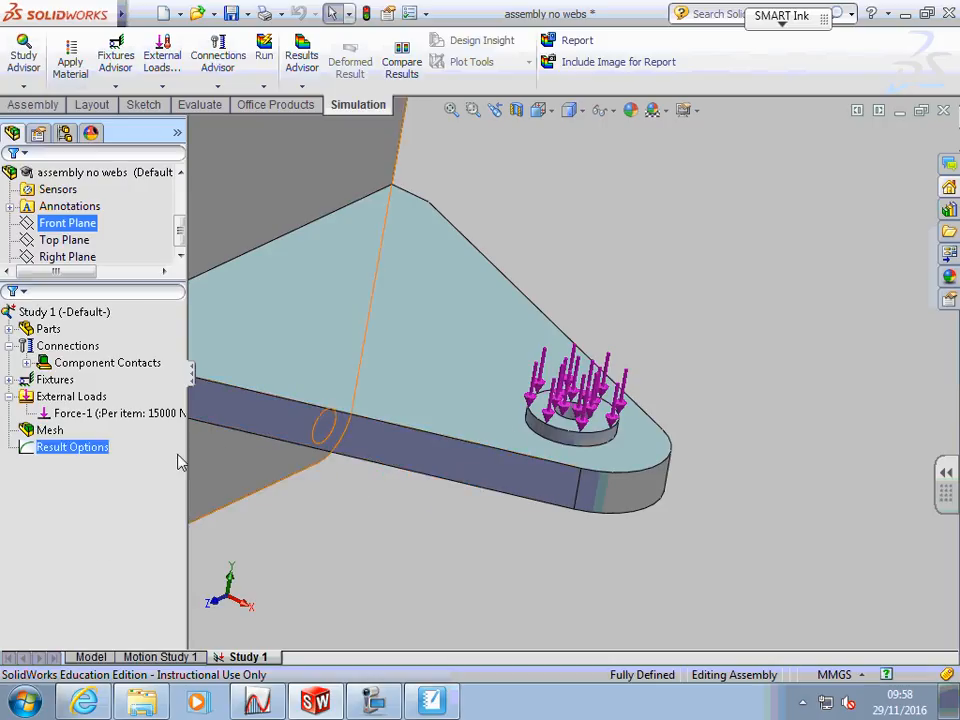
{"action": "left_click", "coordinate": [226, 458]}
{"action": "left_click", "coordinate": [342, 551]}
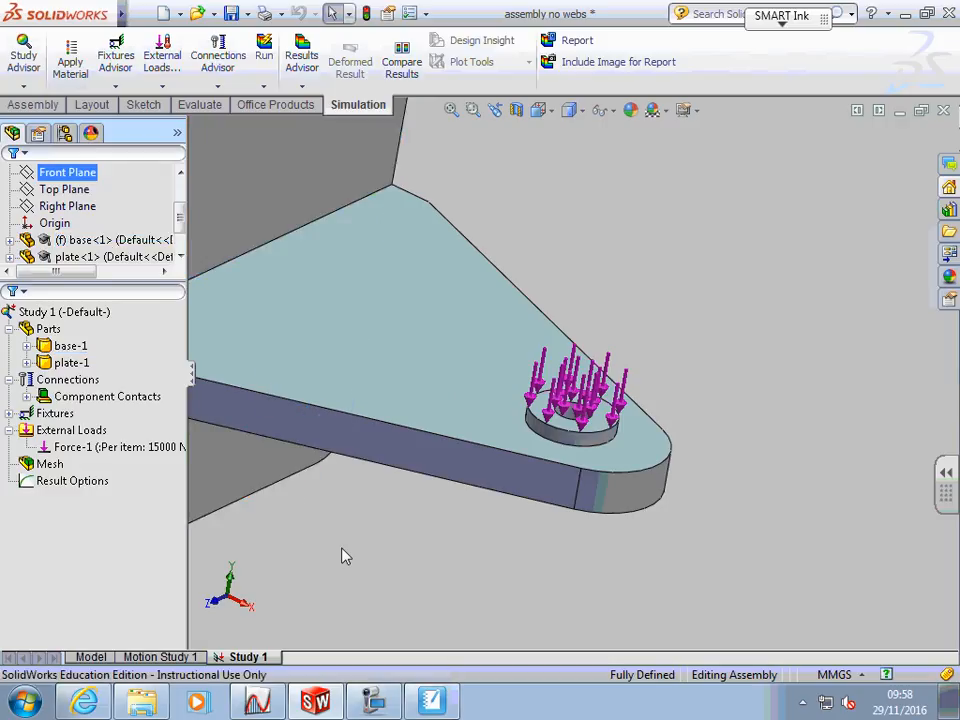
{"action": "right_click", "coordinate": [46, 466]}
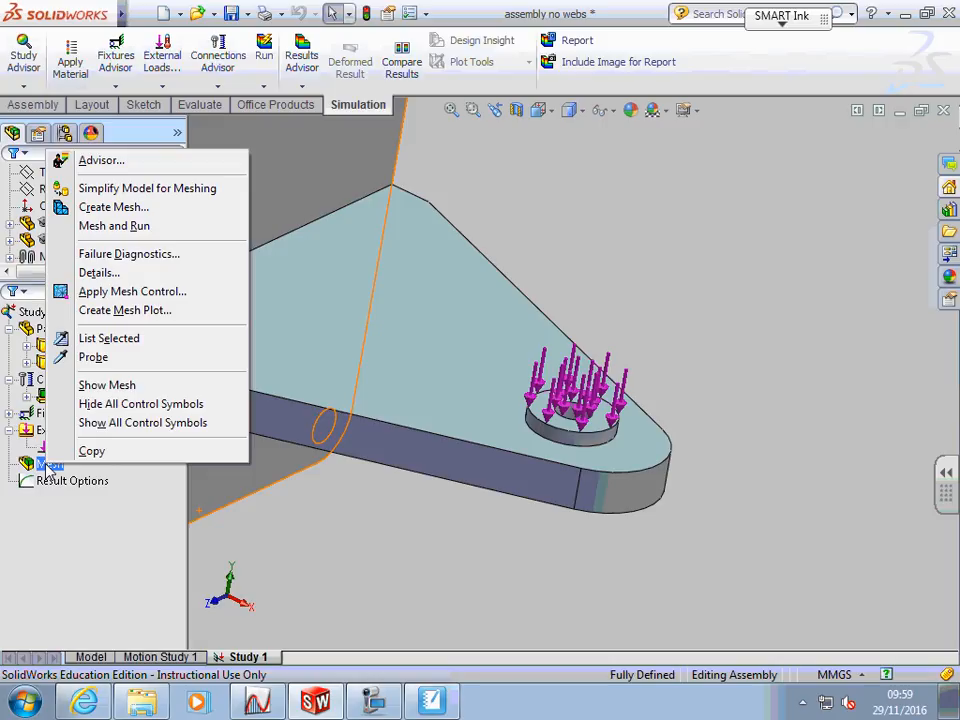
{"action": "left_click", "coordinate": [66, 546]}
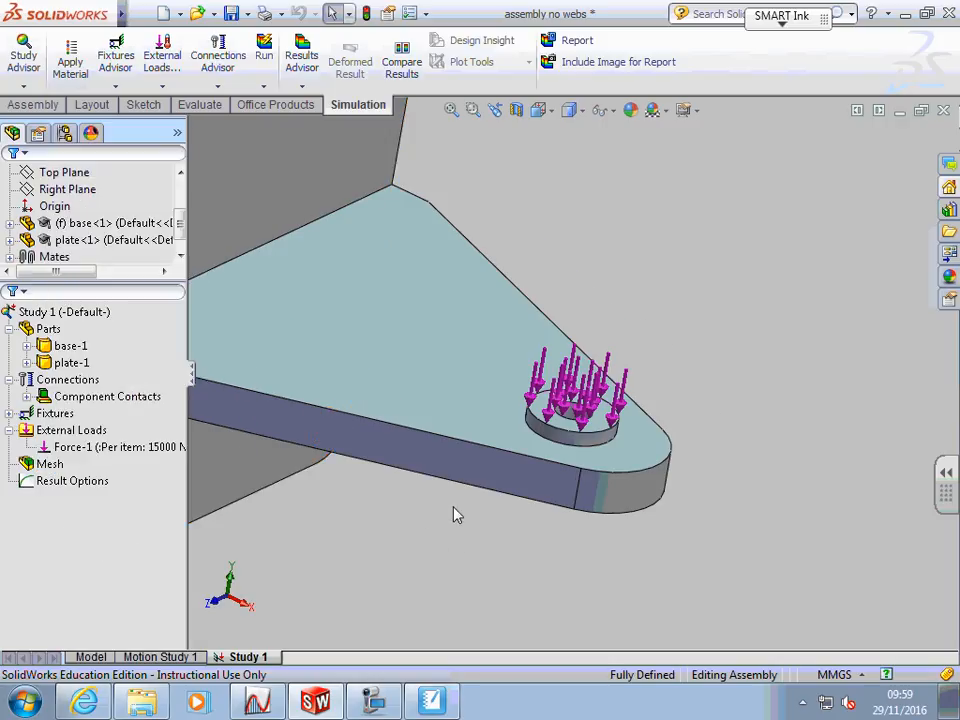
{"action": "scroll", "coordinate": [457, 515], "scroll_direction": "down", "scroll_amount": 2}
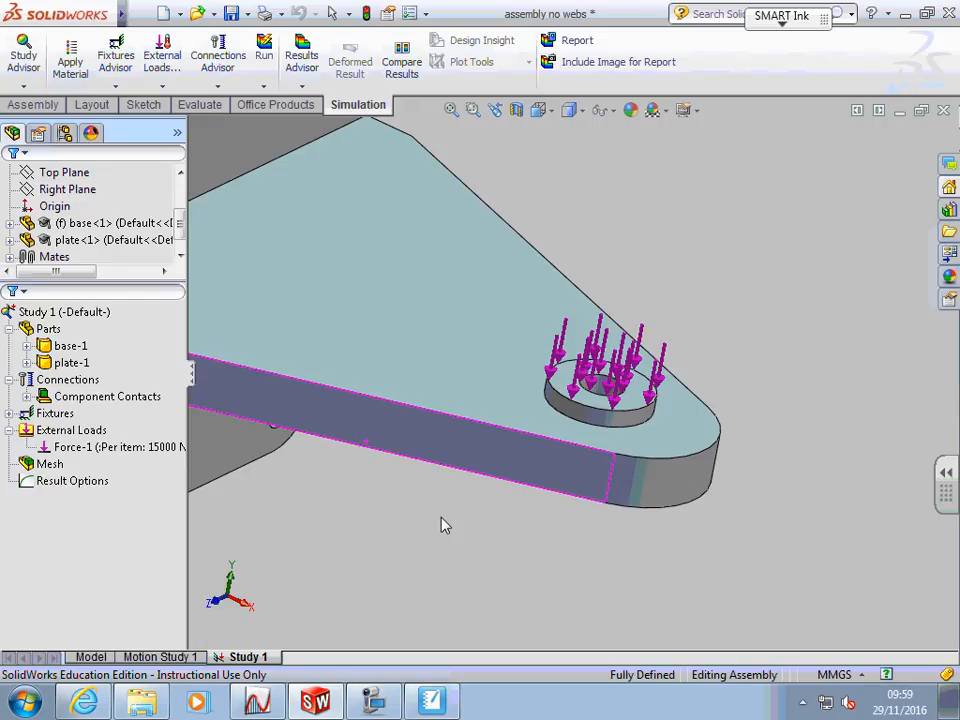
{"action": "key", "text": "f"}
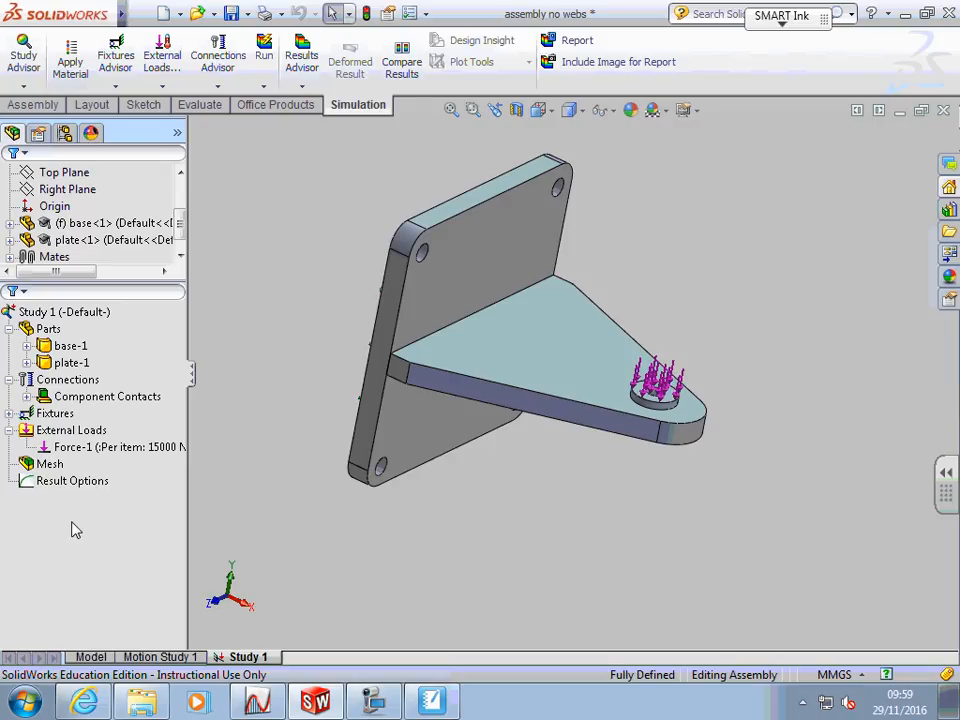
{"action": "left_click", "coordinate": [52, 466]}
{"action": "right_click", "coordinate": [52, 466]}
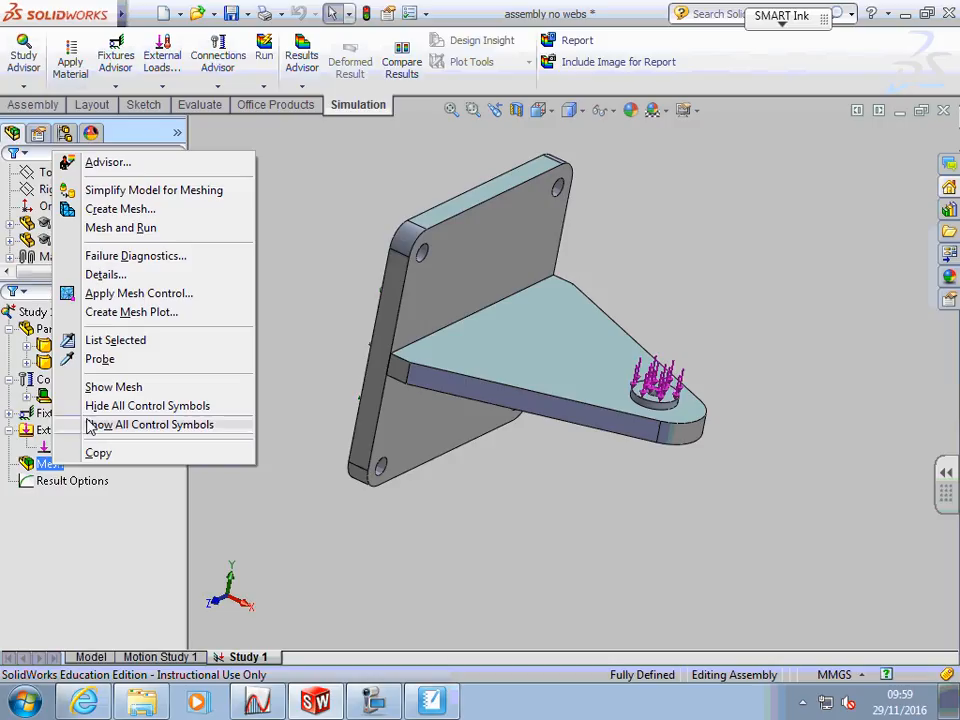
{"action": "left_click", "coordinate": [118, 214]}
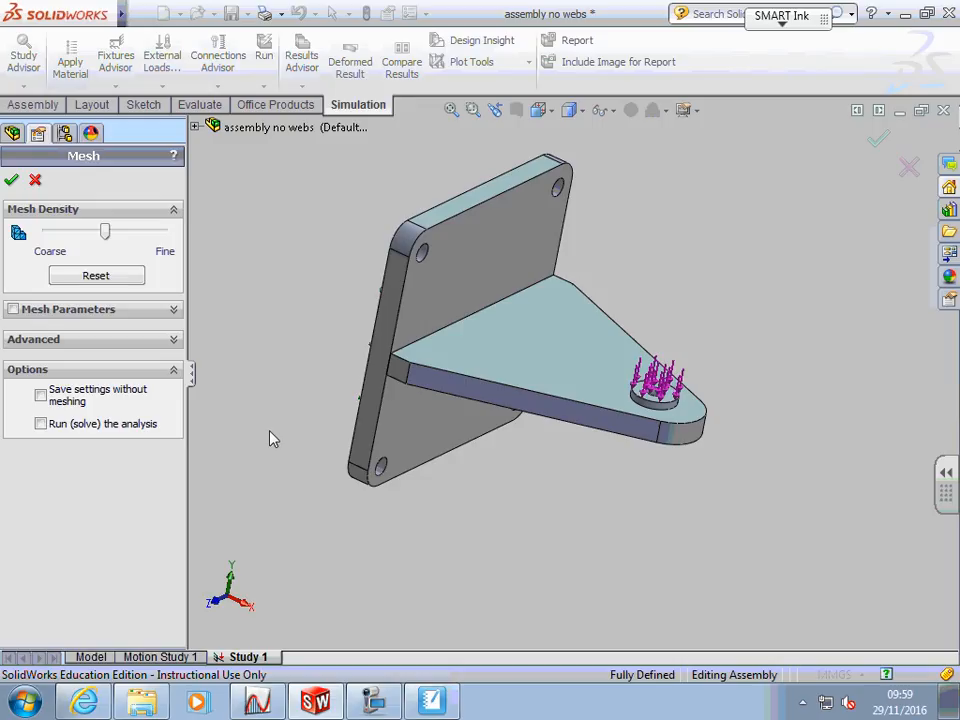
{"action": "left_click", "coordinate": [11, 180]}
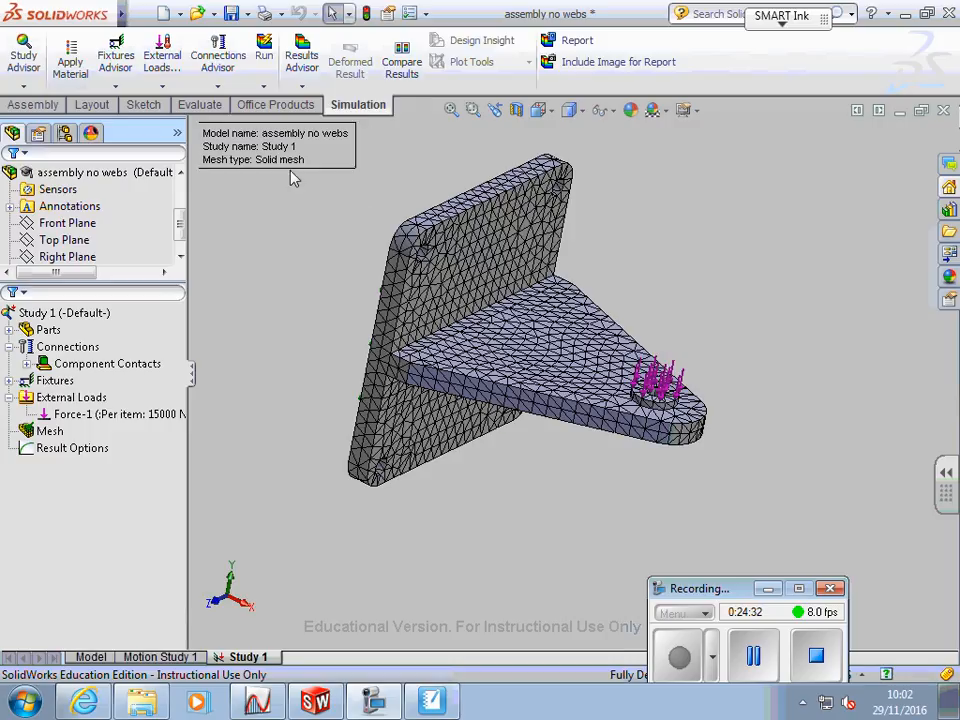
Try to run the Study 1 analysis and dismiss the message
{"action": "left_click", "coordinate": [165, 174]}
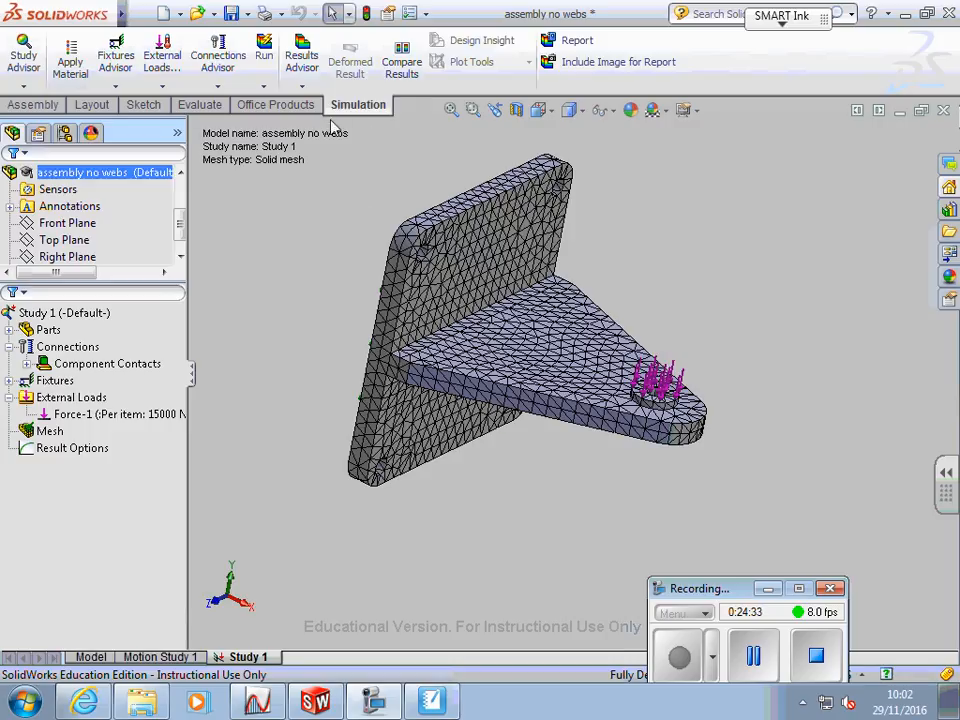
{"action": "left_click", "coordinate": [264, 86]}
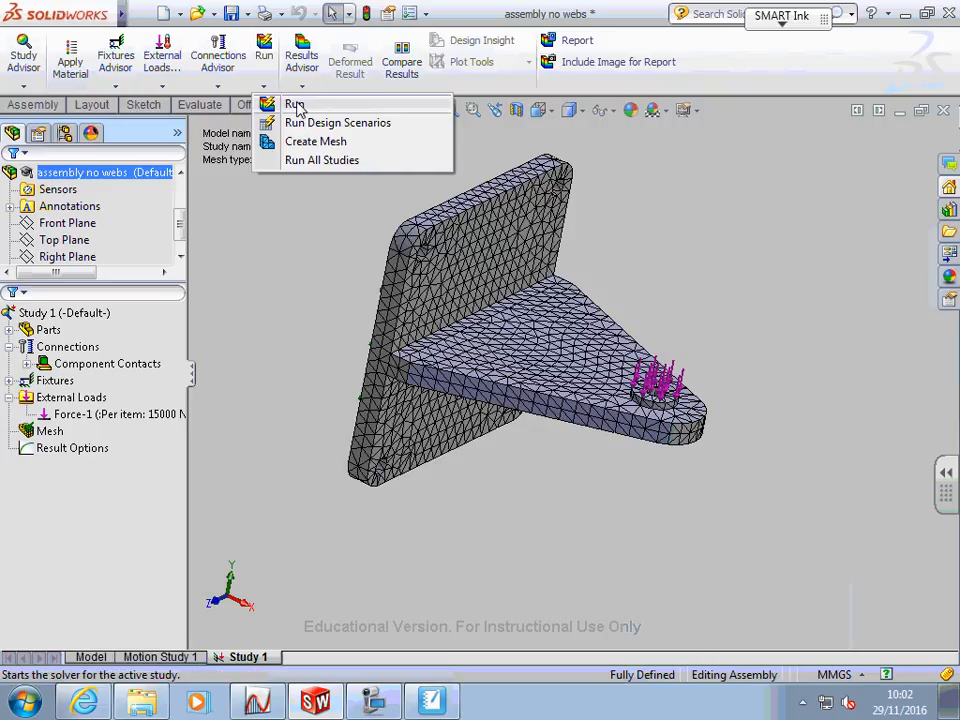
{"action": "left_click", "coordinate": [296, 105]}
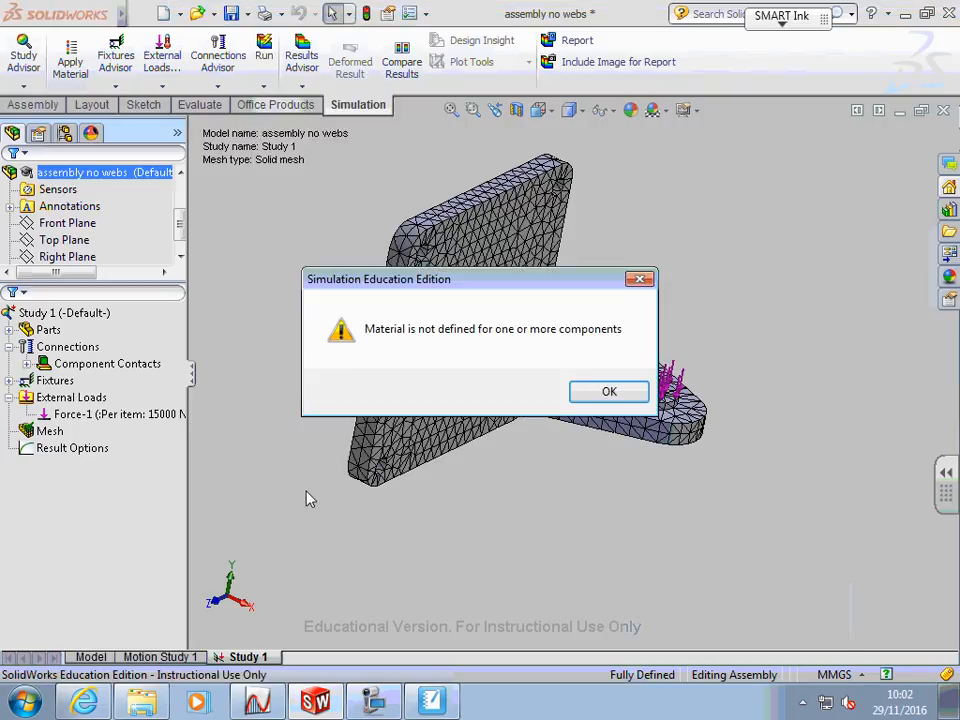
{"action": "left_click", "coordinate": [606, 393]}
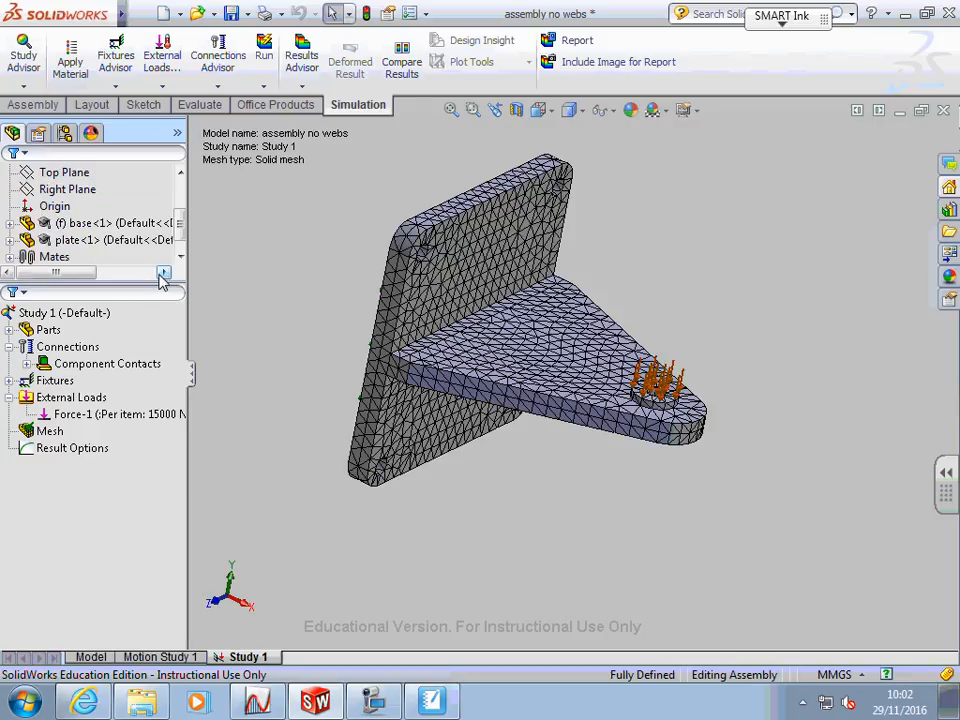
Look through the assembly and study trees for a way to assign a material to the components
{"action": "left_click_drag", "start_coordinate": [181, 243], "coordinate": [181, 229]}
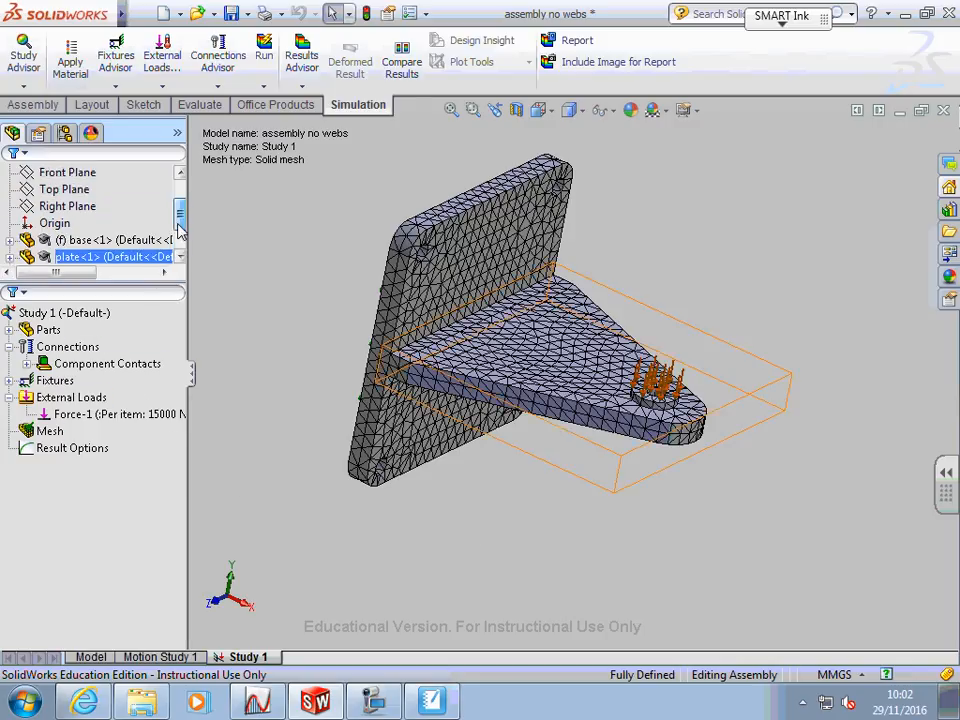
{"action": "left_click", "coordinate": [62, 314]}
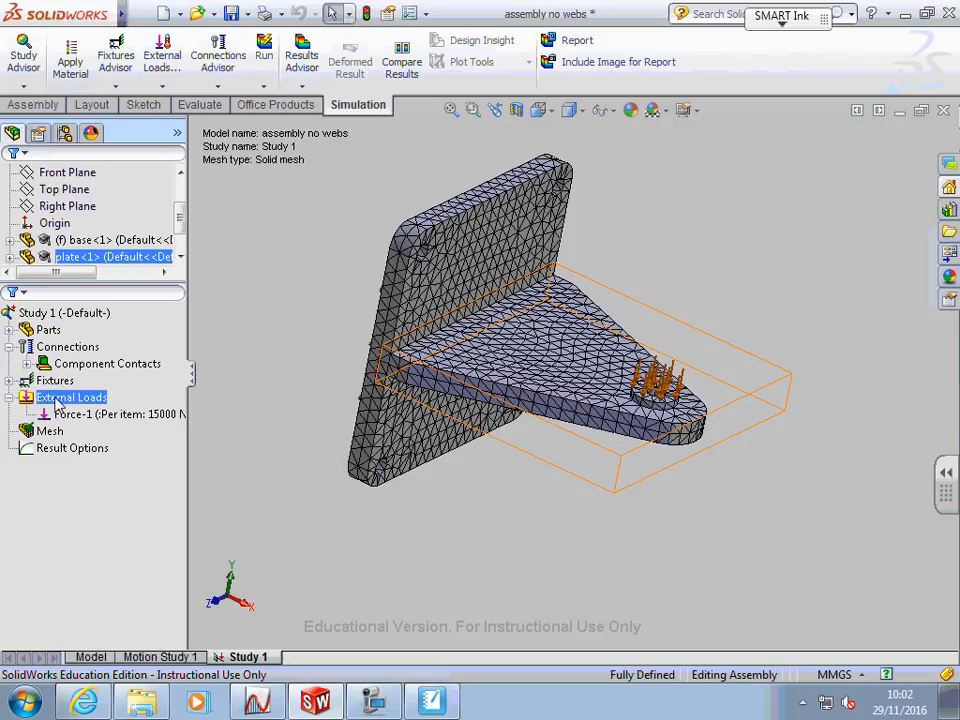
{"action": "left_click_drag", "start_coordinate": [183, 221], "coordinate": [184, 206]}
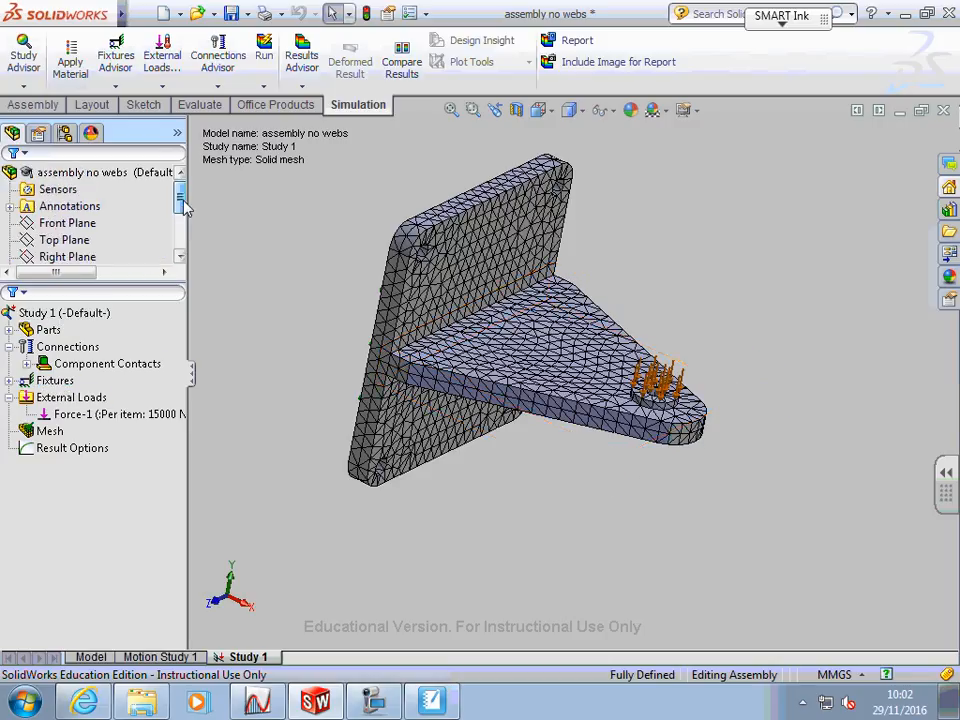
{"action": "left_click", "coordinate": [128, 184]}
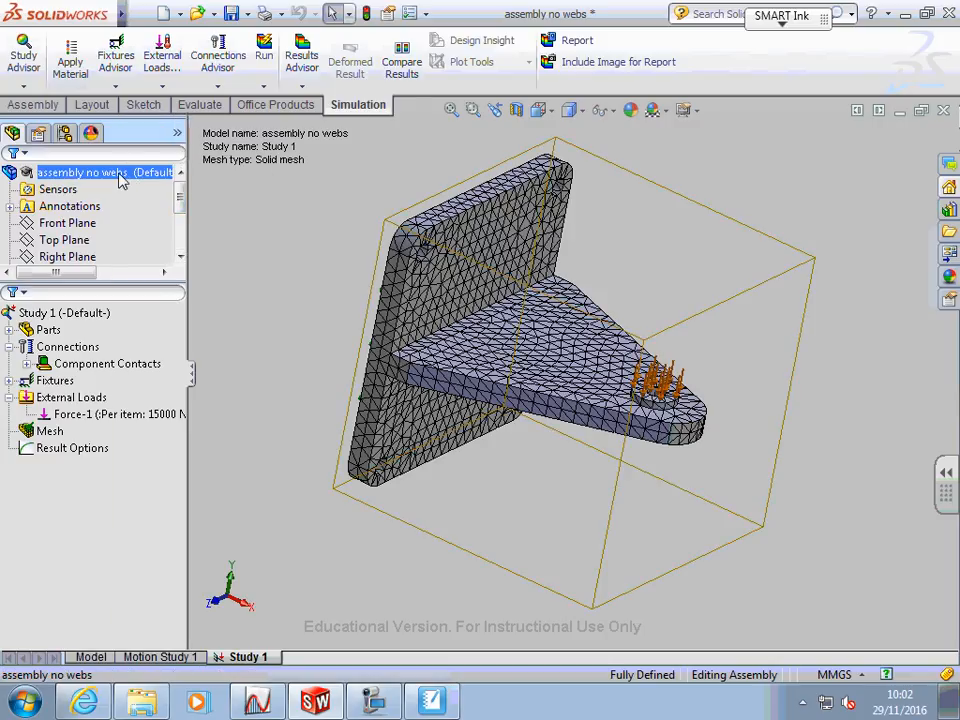
{"action": "right_click", "coordinate": [129, 184]}
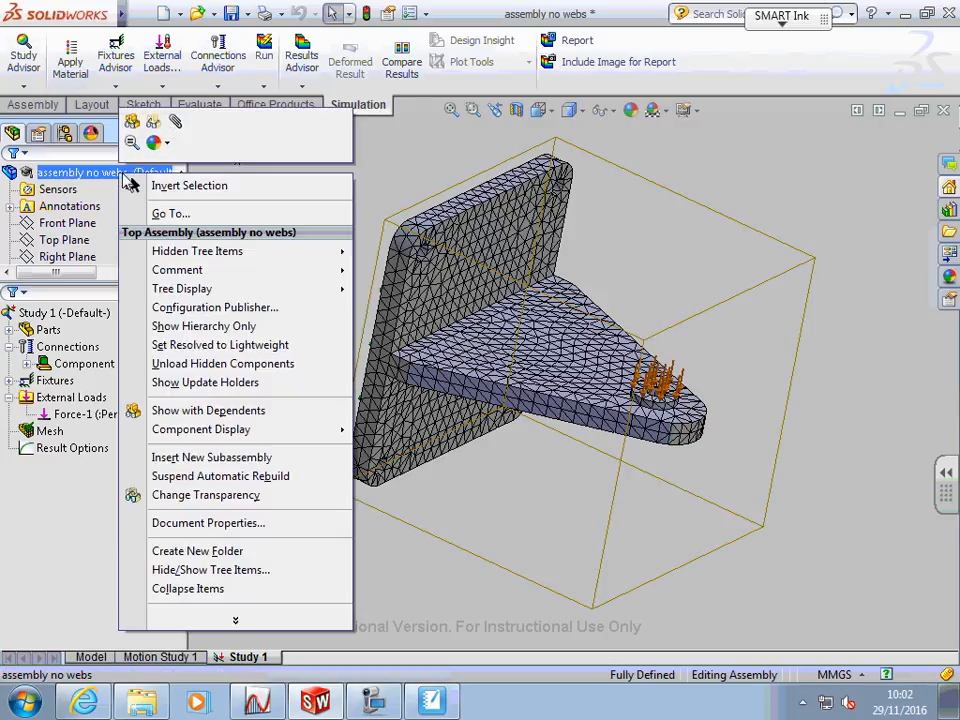
{"action": "left_click", "coordinate": [101, 175]}
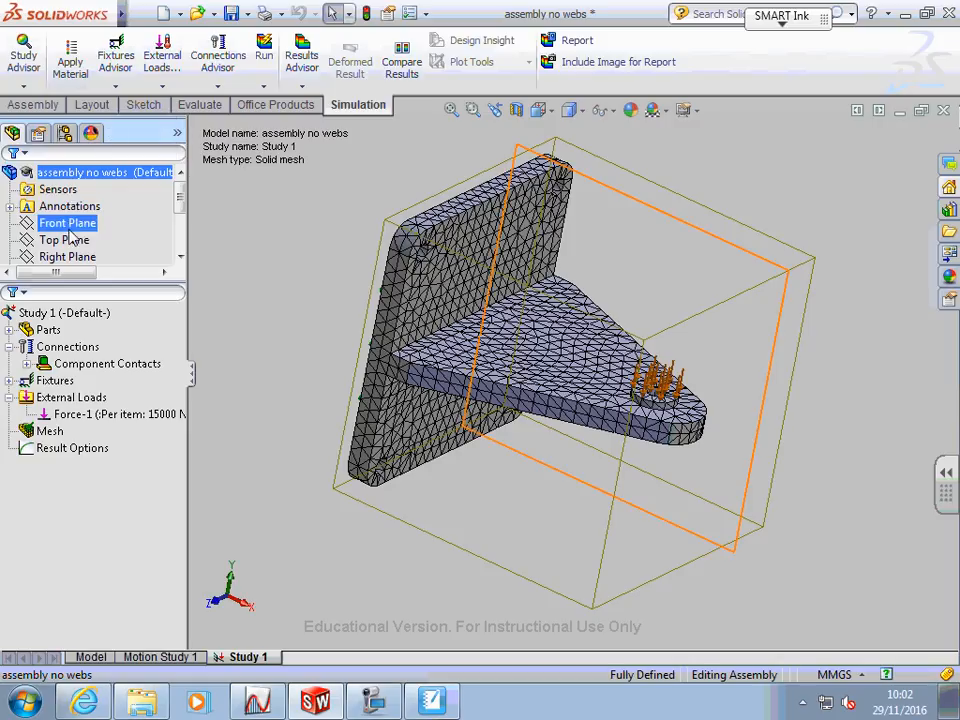
{"action": "left_click", "coordinate": [355, 189]}
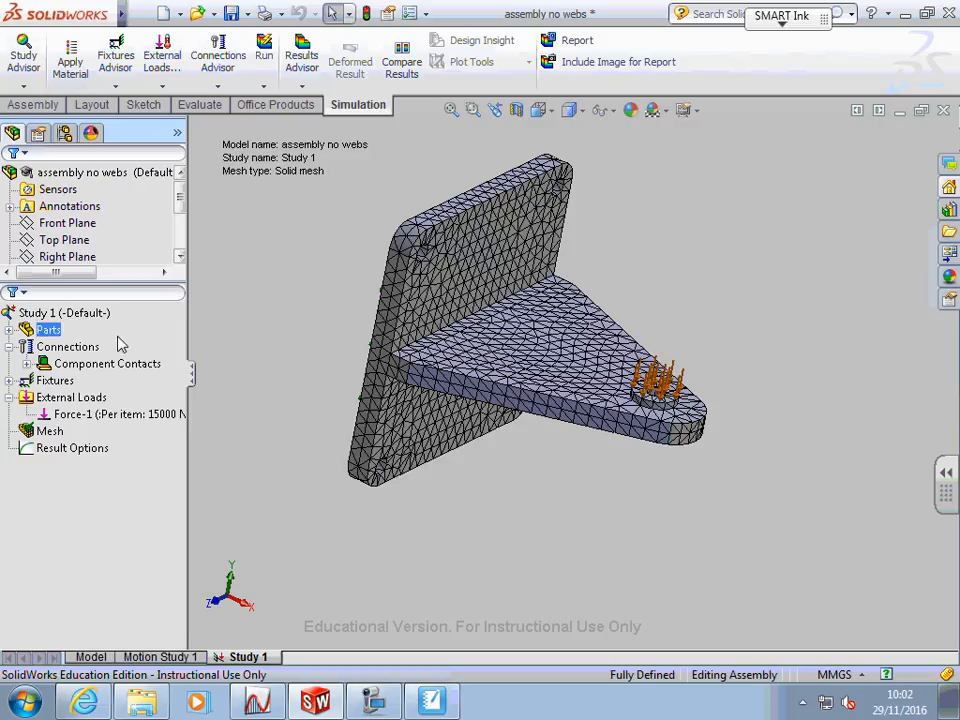
{"action": "left_click", "coordinate": [100, 210]}
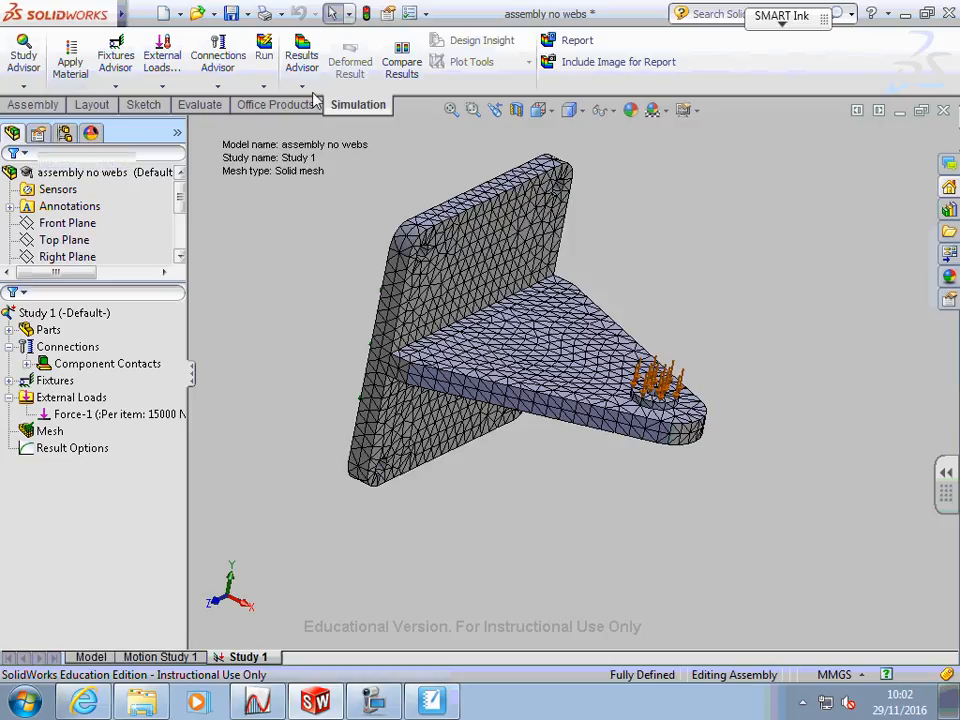
Apply Alloy Steel from the SolidWorks steel materials to the study's parts and run the static analysis
{"action": "left_click", "coordinate": [72, 62]}
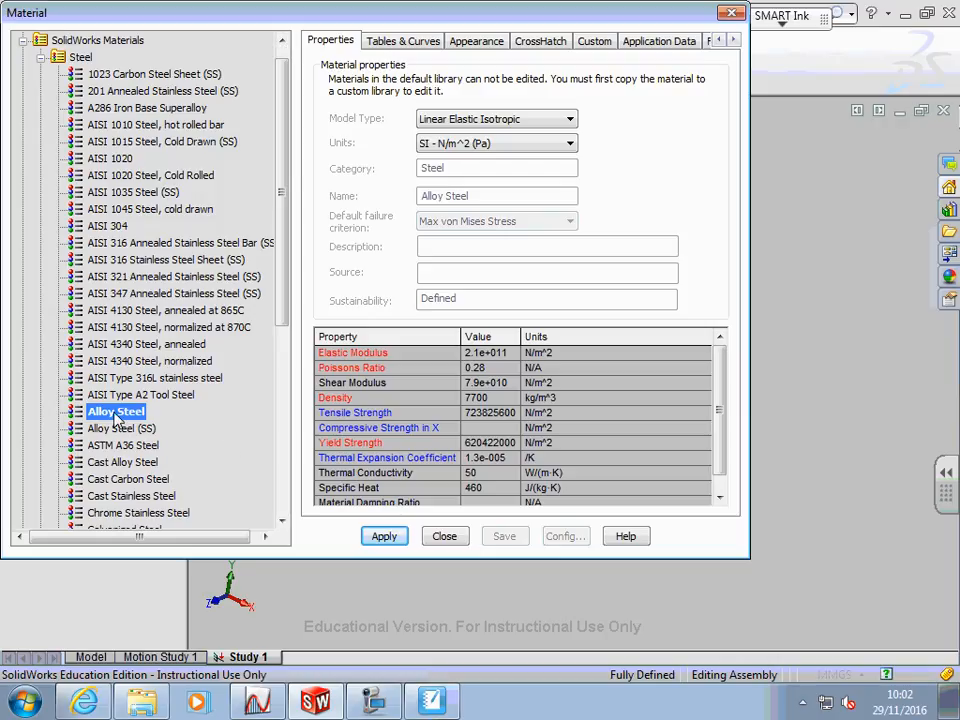
{"action": "mouse_move", "coordinate": [126, 421]}
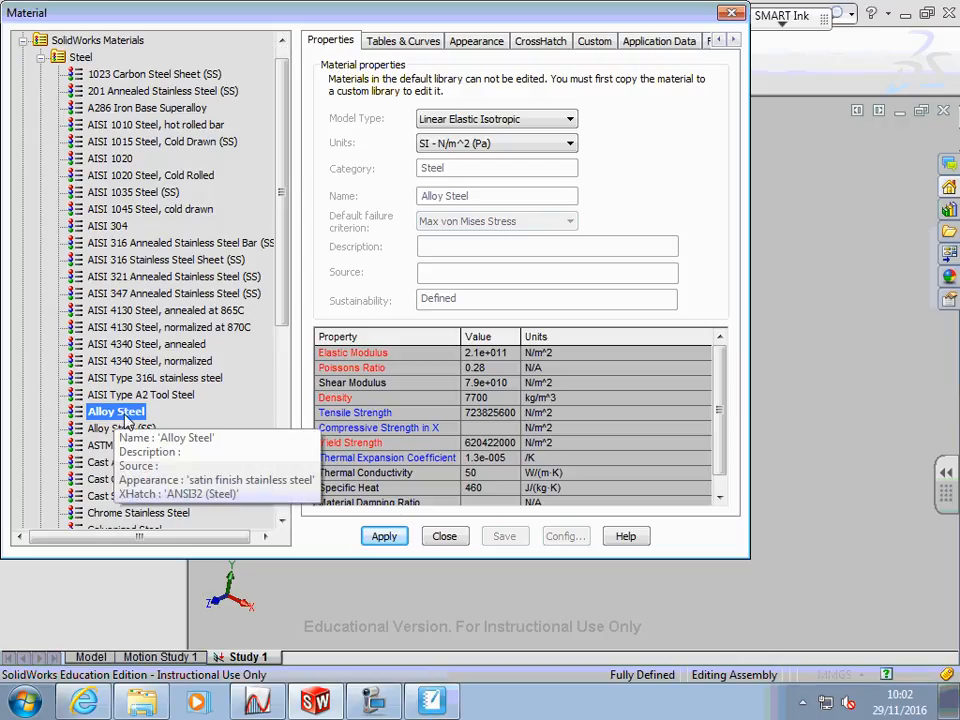
{"action": "left_click", "coordinate": [391, 543]}
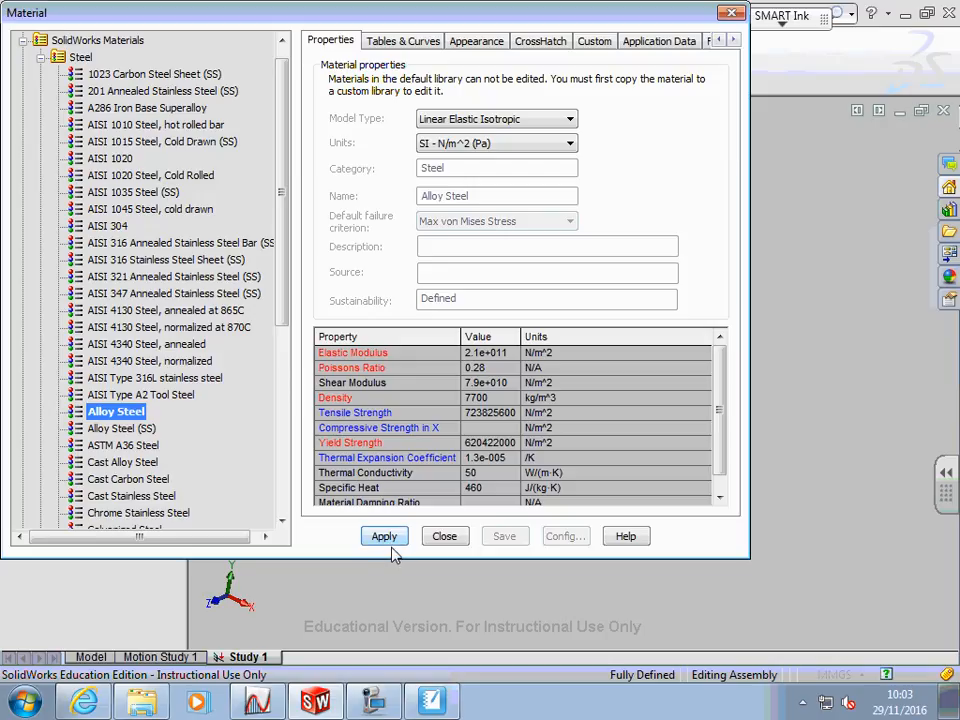
{"action": "left_click", "coordinate": [448, 538]}
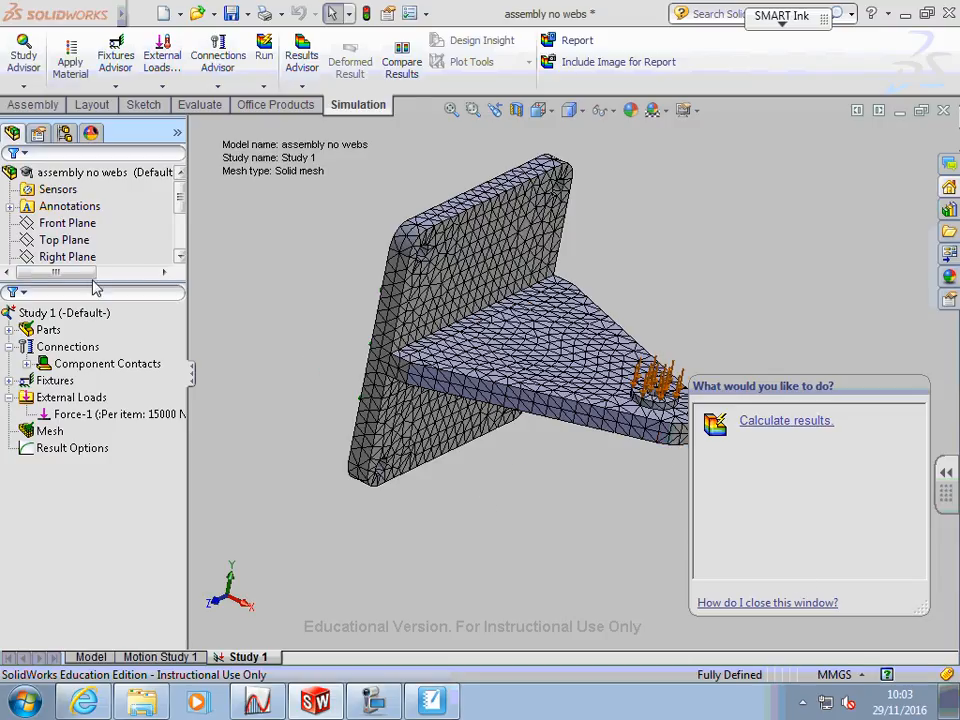
{"action": "left_click", "coordinate": [70, 62]}
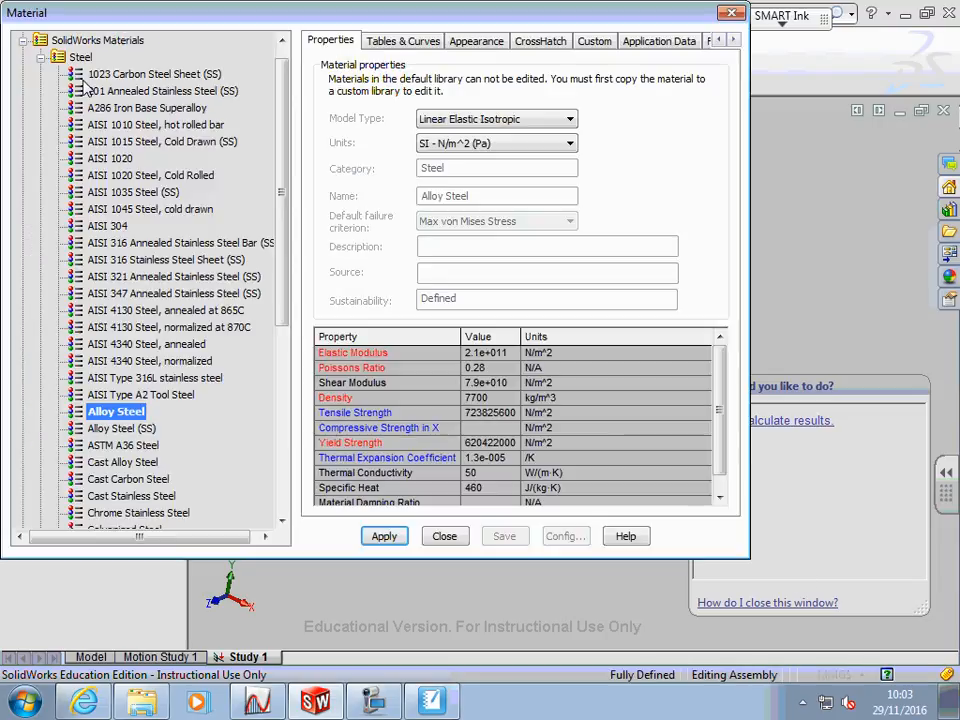
{"action": "left_click", "coordinate": [384, 540]}
{"action": "left_click", "coordinate": [443, 538]}
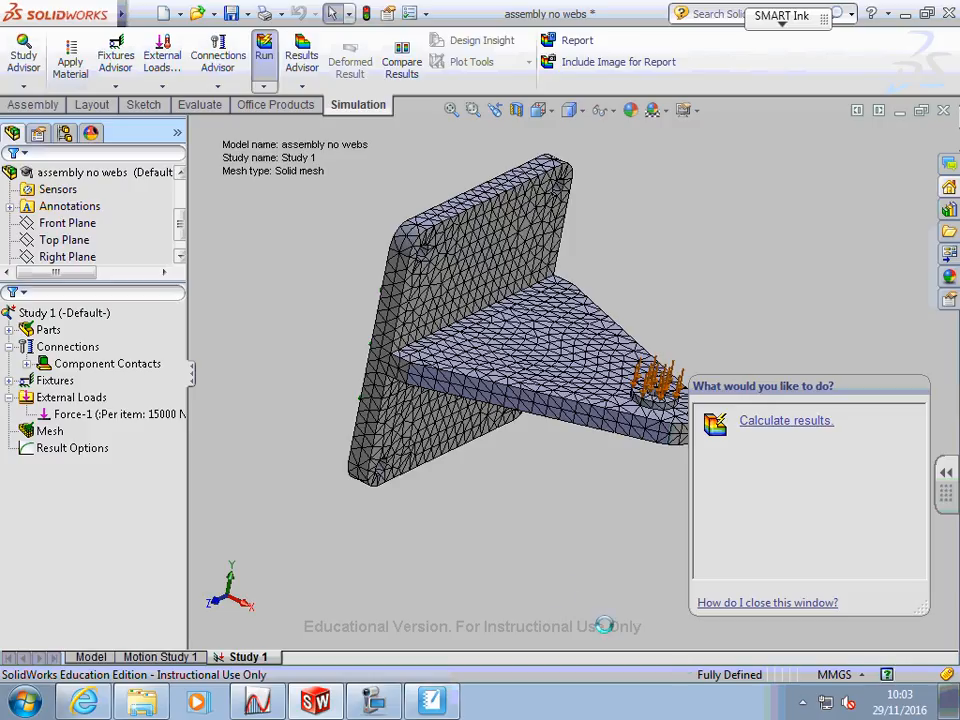
Examine the von Mises stress plot from a more side-on view and display the resultant displacement plot
{"action": "left_click", "coordinate": [407, 704]}
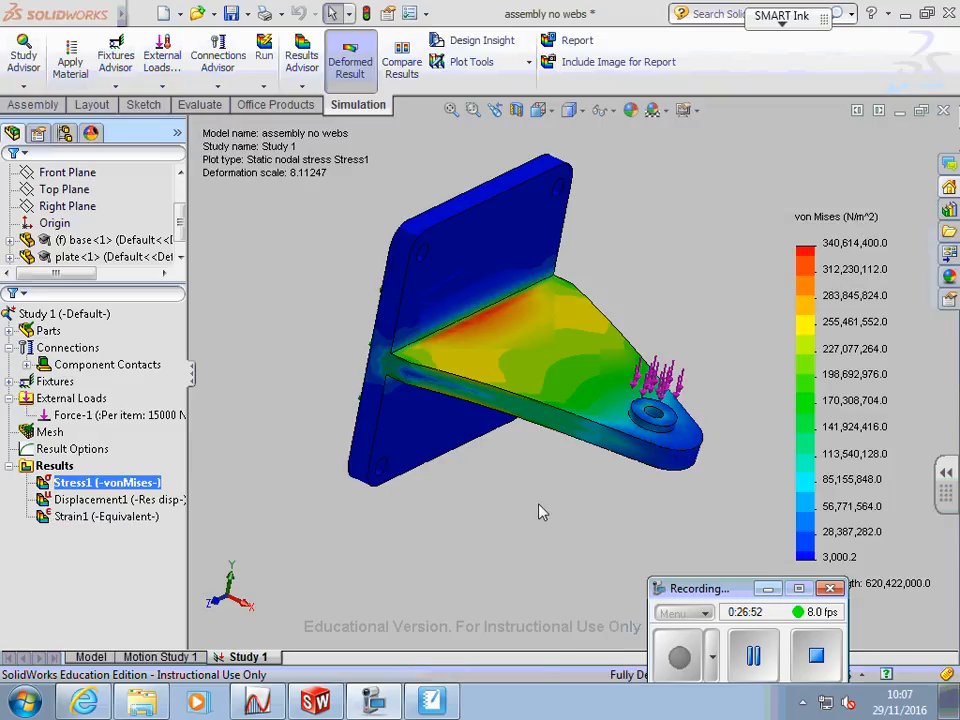
{"action": "middle_click_drag", "start_coordinate": [540, 510], "coordinate": [550, 469]}
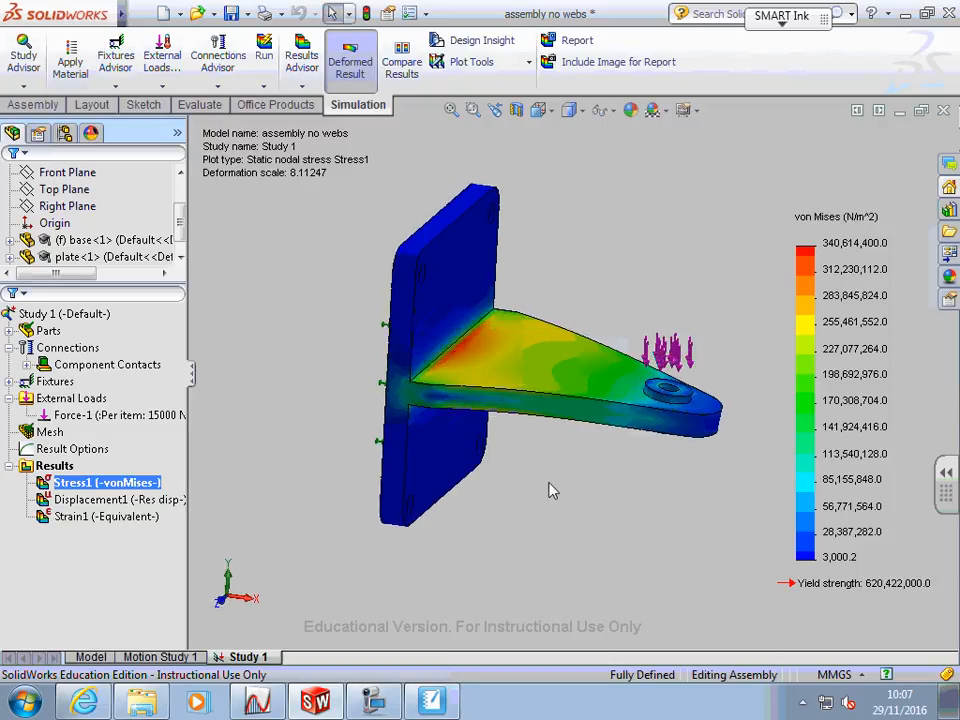
{"action": "double_click", "coordinate": [100, 500]}
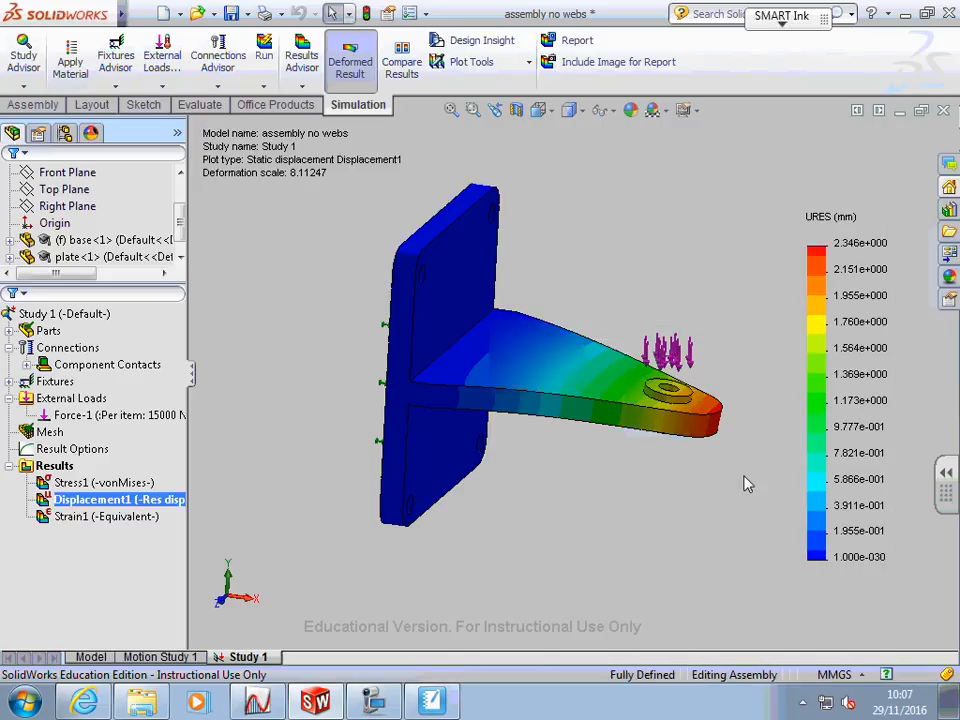
Examine the displacement plot from the side, and display the equivalent strain plot to inspect the bracket's strain
{"action": "middle_click_drag", "start_coordinate": [722, 490], "coordinate": [737, 466]}
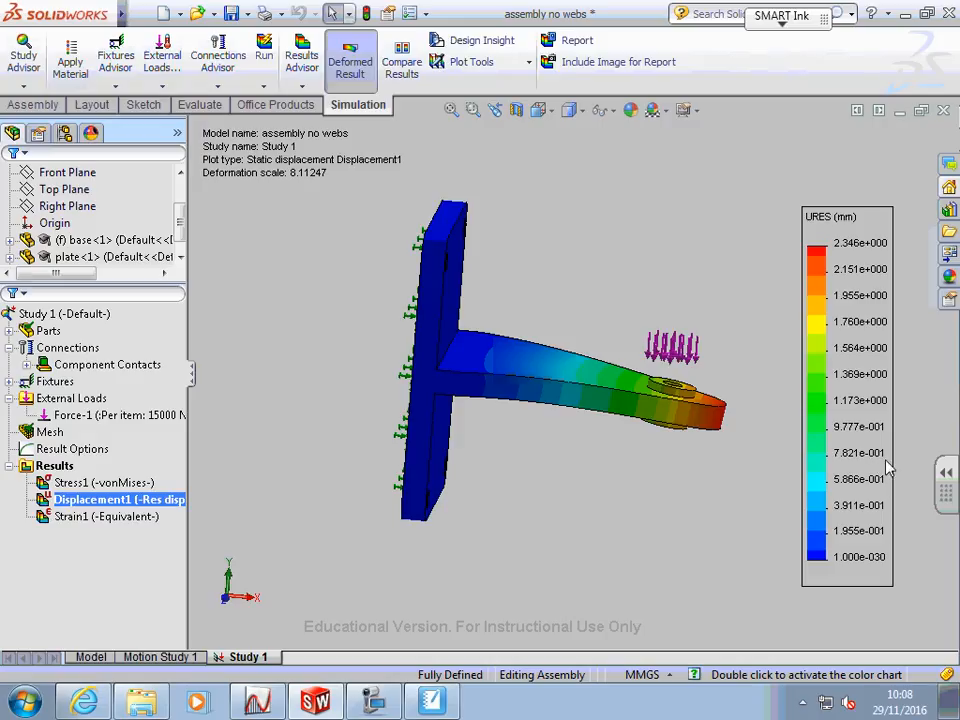
{"action": "mouse_move", "coordinate": [716, 577]}
{"action": "middle_mouse_down"}
{"action": "mouse_move", "coordinate": [718, 549]}
{"action": "mouse_move", "coordinate": [722, 556]}
{"action": "middle_mouse_up"}
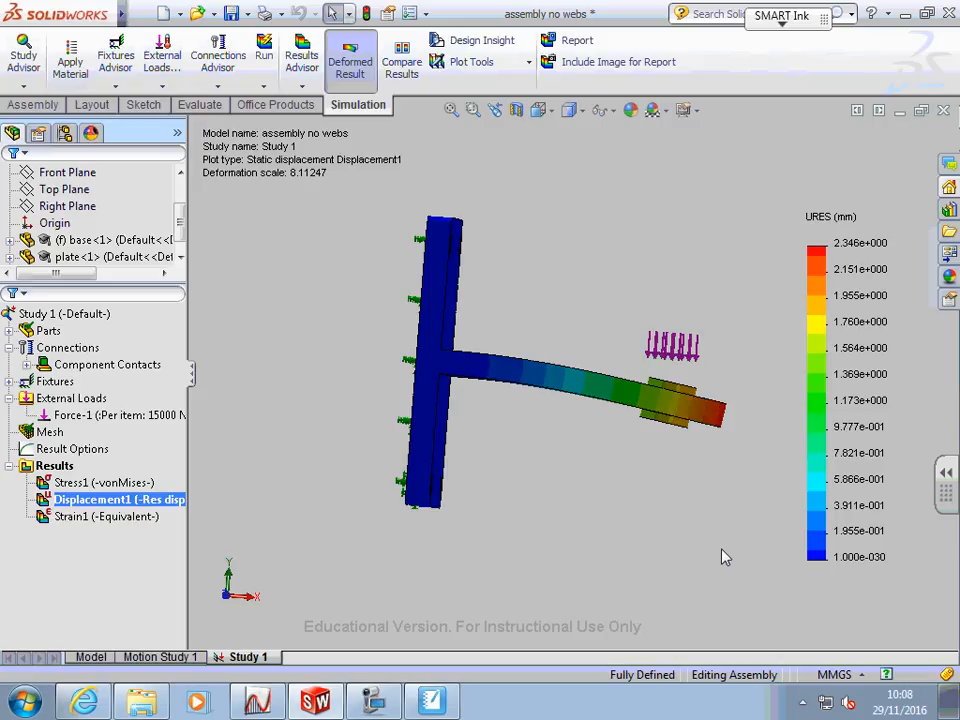
{"action": "mouse_move", "coordinate": [722, 556]}
{"action": "middle_mouse_down"}
{"action": "mouse_move", "coordinate": [731, 553]}
{"action": "mouse_move", "coordinate": [726, 579]}
{"action": "mouse_move", "coordinate": [711, 553]}
{"action": "middle_mouse_up"}
{"action": "double_click", "coordinate": [90, 517]}
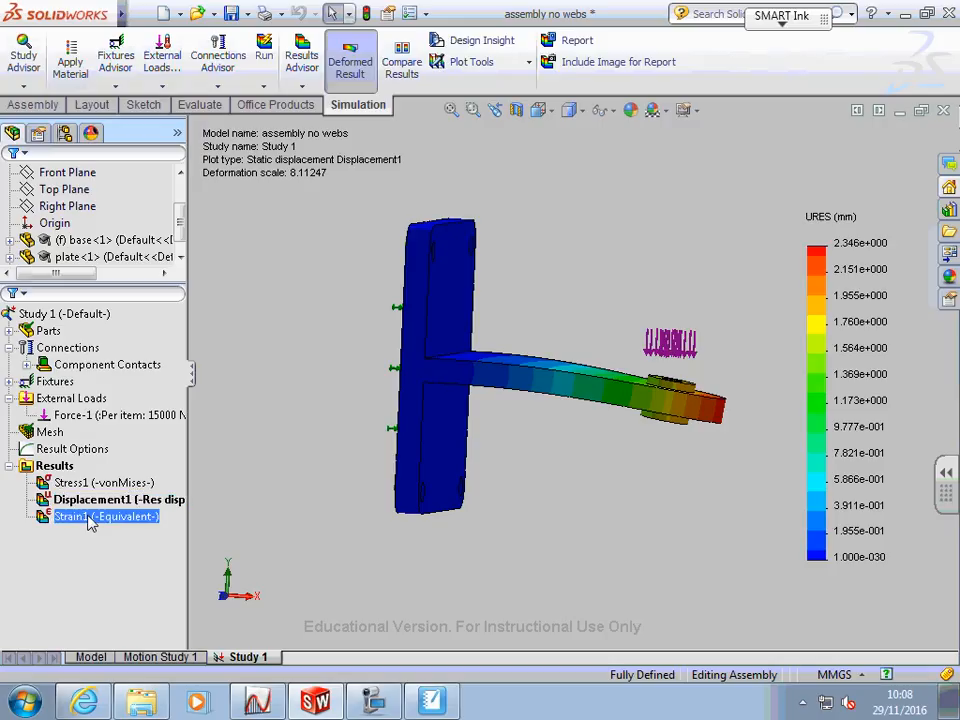
{"action": "middle_click_drag", "start_coordinate": [568, 518], "coordinate": [561, 566]}
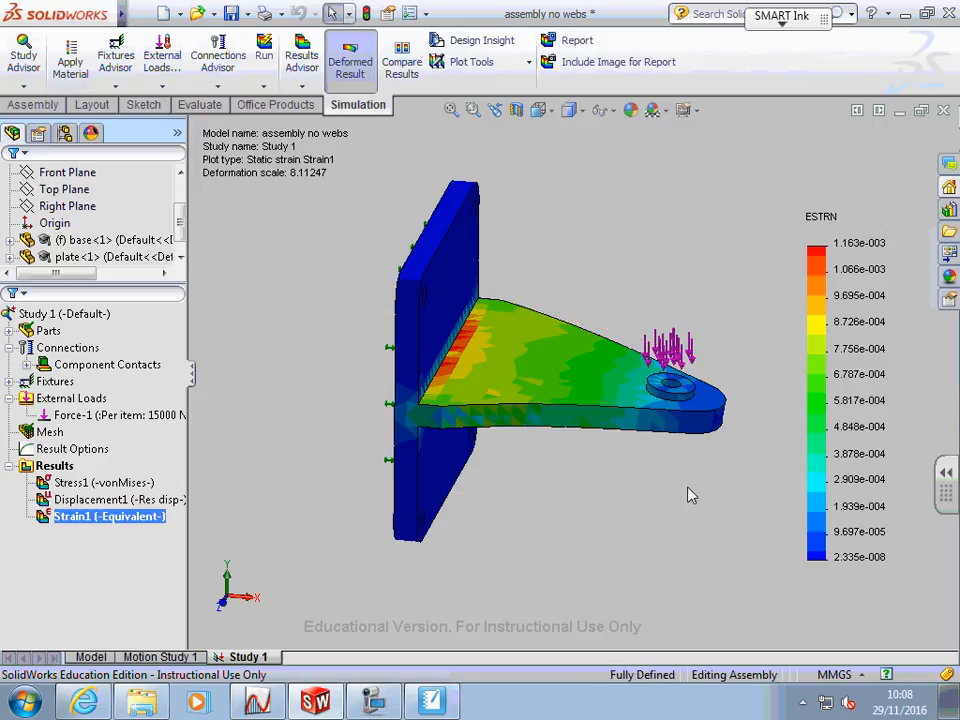
{"action": "middle_click_drag", "start_coordinate": [690, 495], "coordinate": [648, 508]}
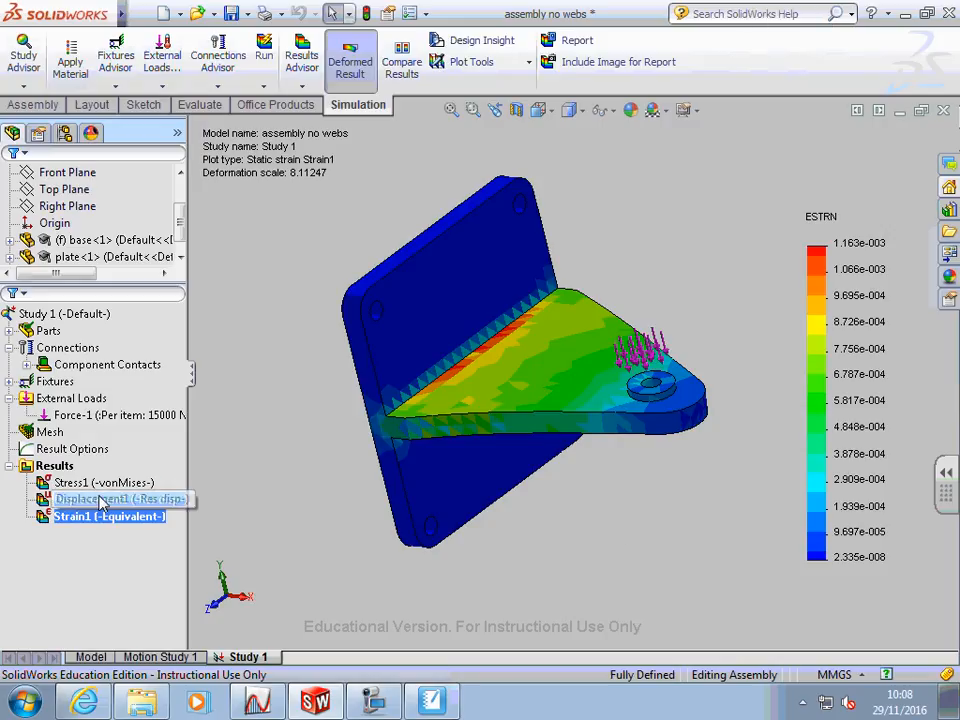
Define a factor of safety plot for all bodies with the Automatic criterion, multiplication factor 1 and factor of safety distribution
{"action": "left_click", "coordinate": [55, 466]}
{"action": "right_click", "coordinate": [55, 466]}
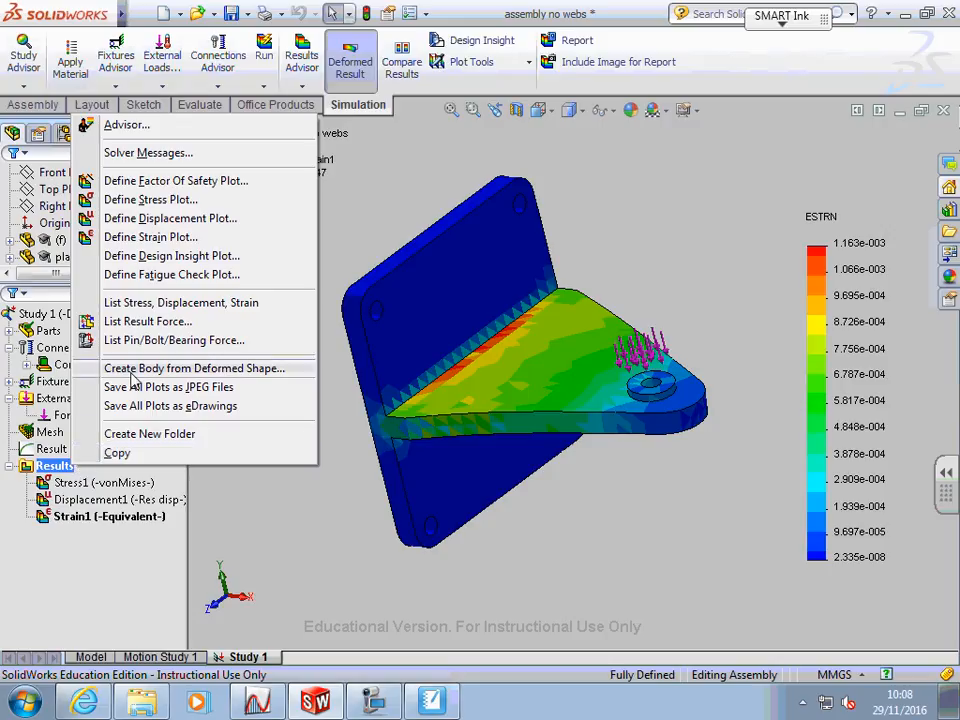
{"action": "left_click", "coordinate": [186, 187]}
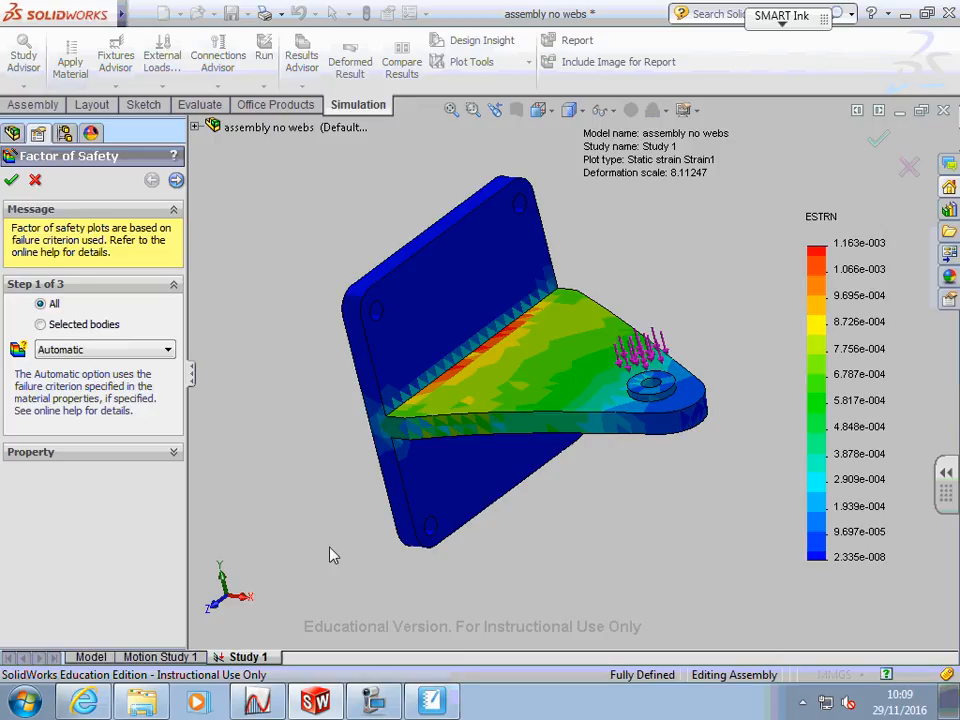
{"action": "left_click", "coordinate": [374, 700]}
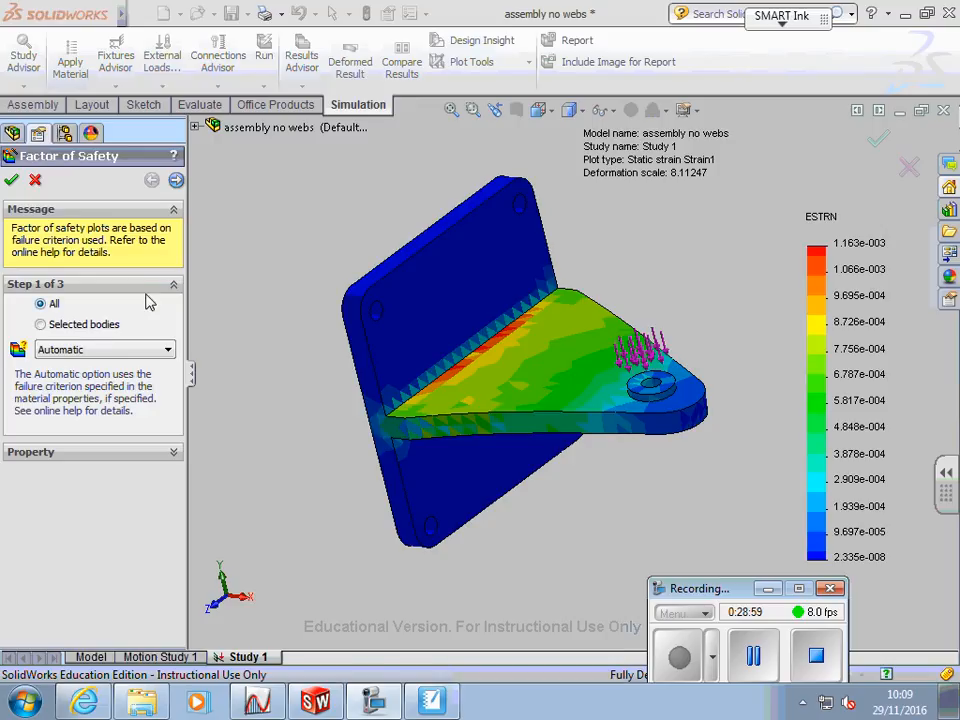
{"action": "left_click", "coordinate": [176, 181]}
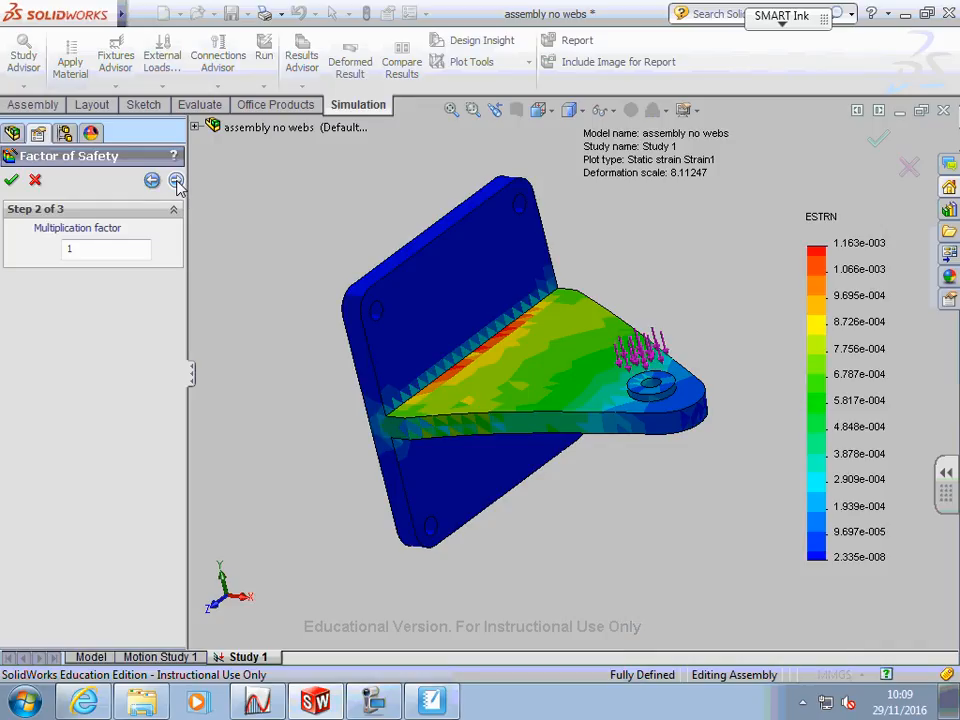
{"action": "left_click", "coordinate": [176, 181]}
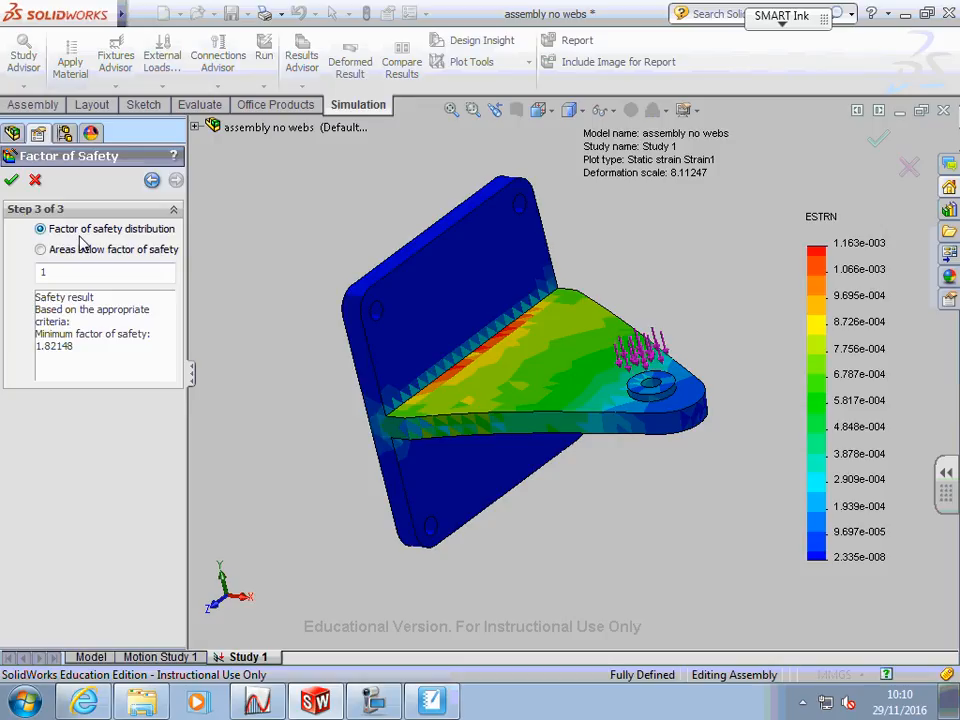
{"action": "left_click", "coordinate": [14, 182]}
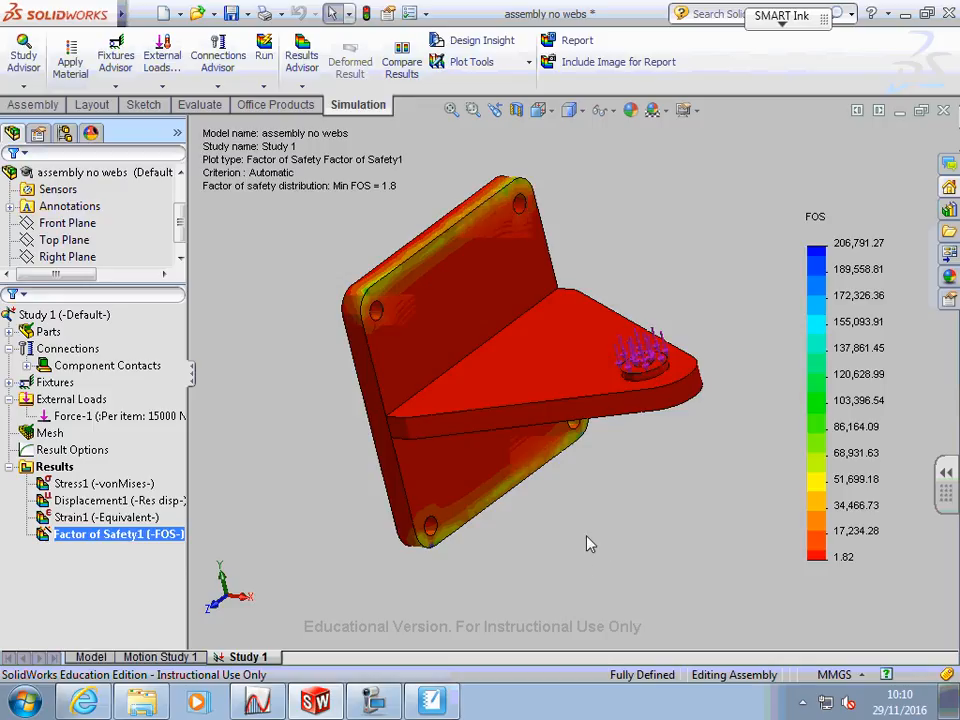
Examine the factor of safety distribution on the bracket and its colour legend from several angles
{"action": "middle_click_drag", "start_coordinate": [583, 549], "coordinate": [589, 534]}
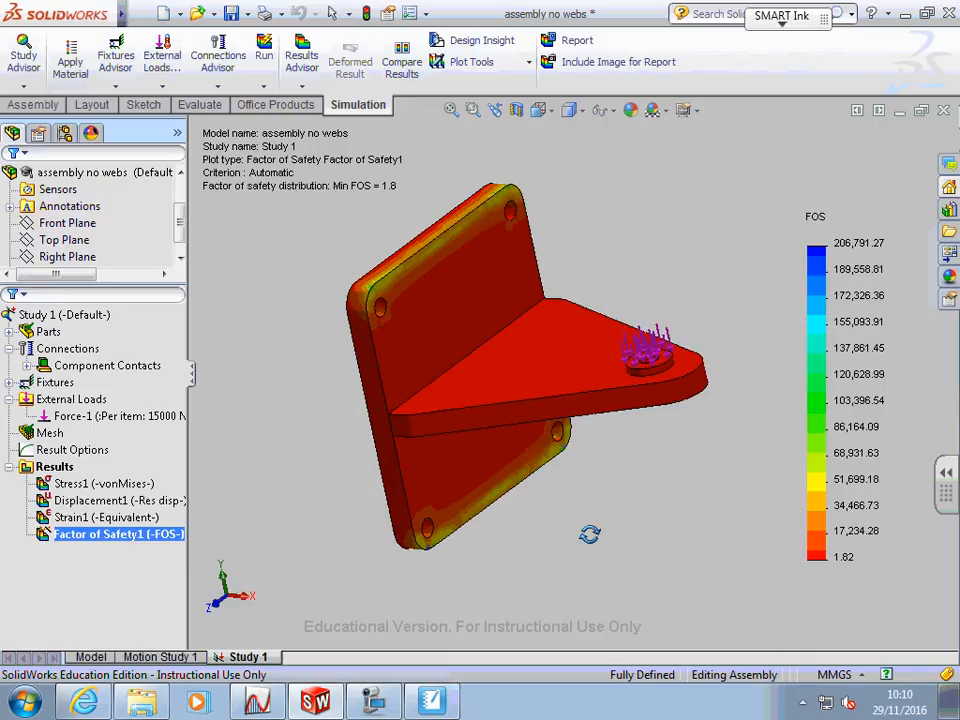
{"action": "right_click", "coordinate": [589, 534]}
{"action": "left_click", "coordinate": [635, 306]}
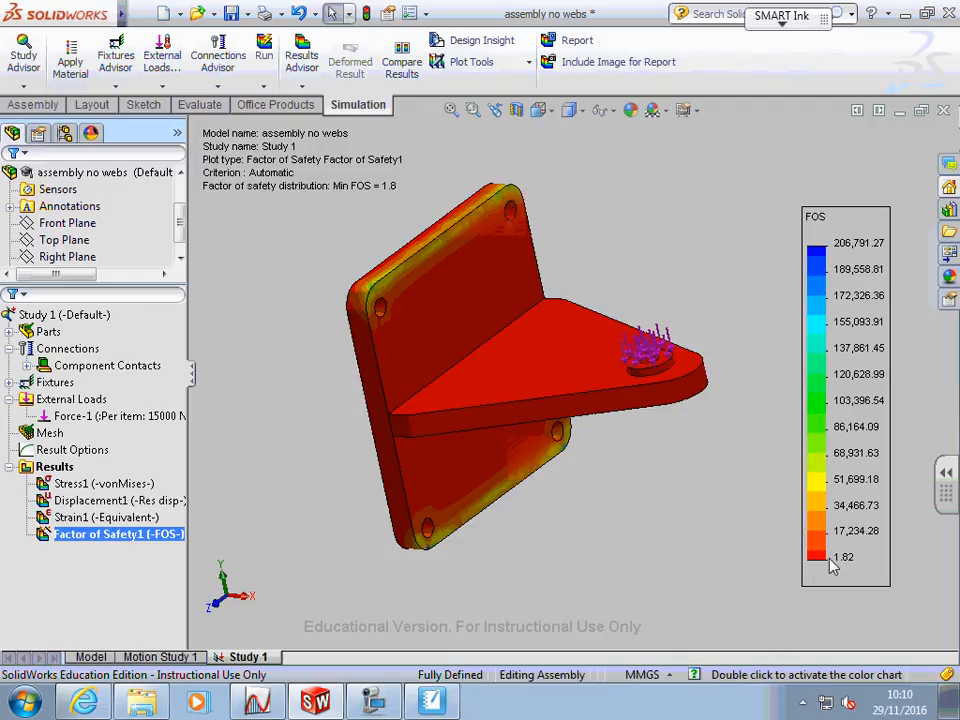
{"action": "middle_click_drag", "start_coordinate": [754, 579], "coordinate": [692, 553]}
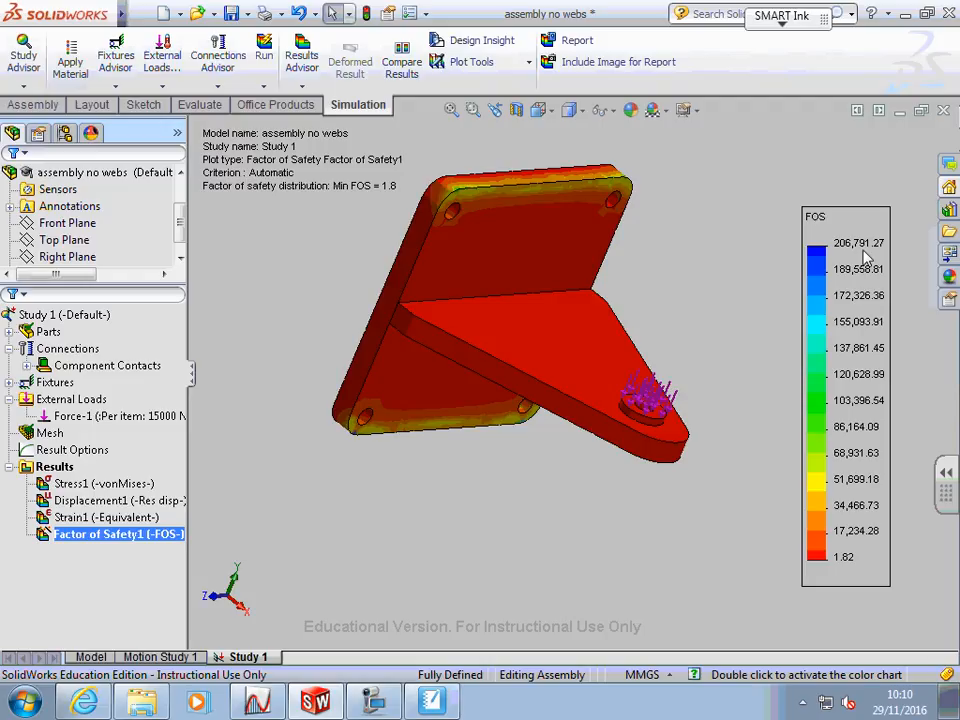
{"action": "middle_click_drag", "start_coordinate": [720, 514], "coordinate": [743, 530]}
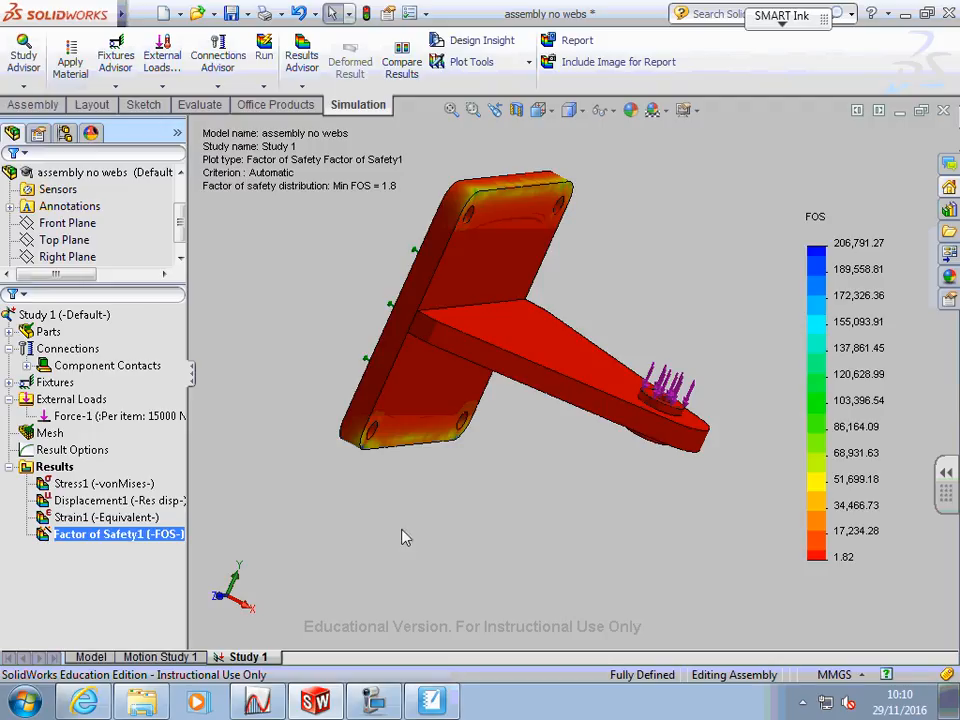
Define a second factor of safety plot with the Automatic criterion, showing areas below a factor of safety of 5
{"action": "right_click", "coordinate": [72, 477]}
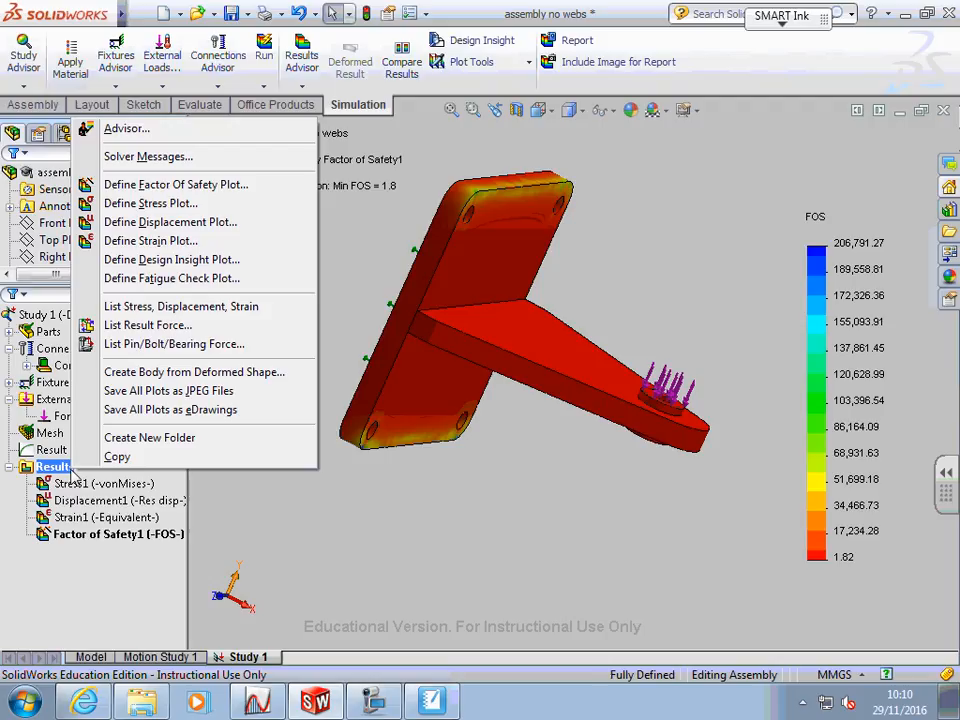
{"action": "left_click", "coordinate": [150, 186]}
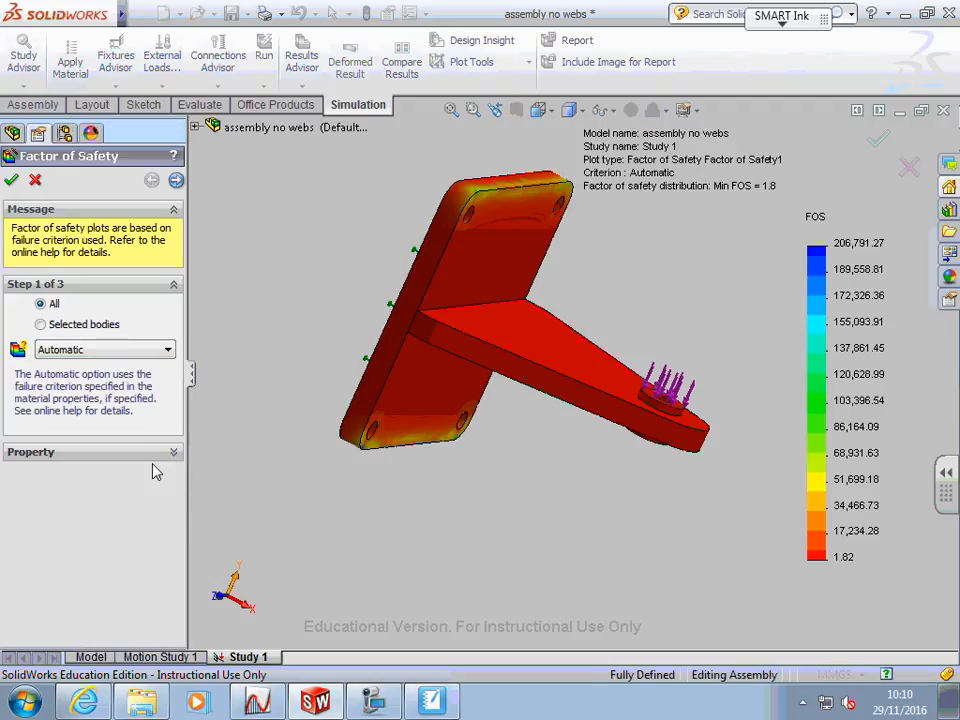
{"action": "left_click", "coordinate": [176, 180]}
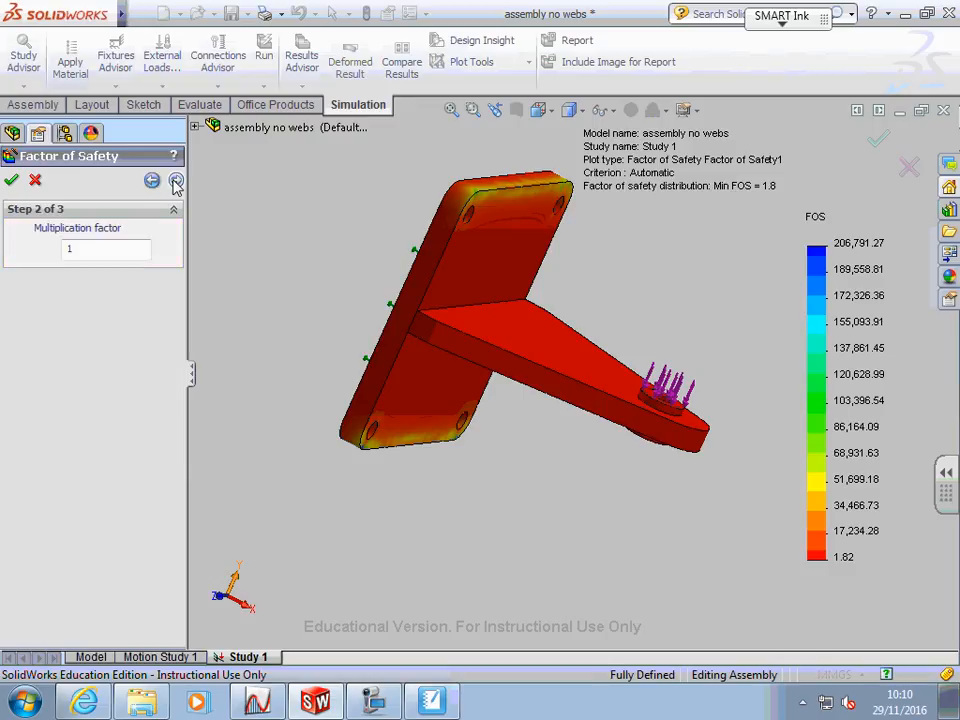
{"action": "left_click", "coordinate": [176, 180]}
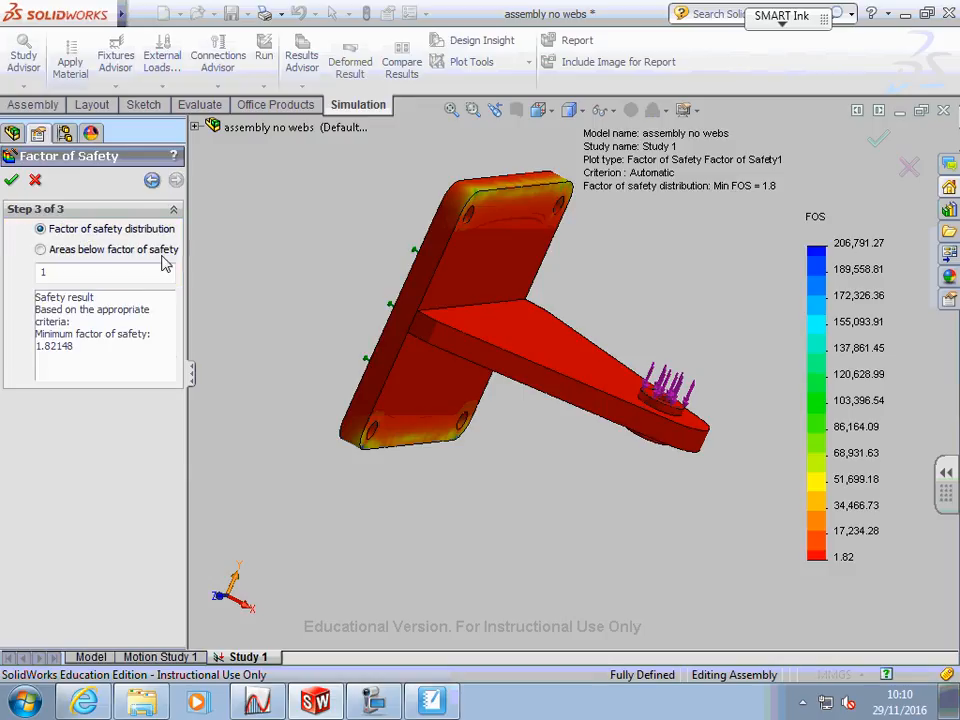
{"action": "left_click", "coordinate": [40, 250]}
{"action": "double_click", "coordinate": [45, 272]}
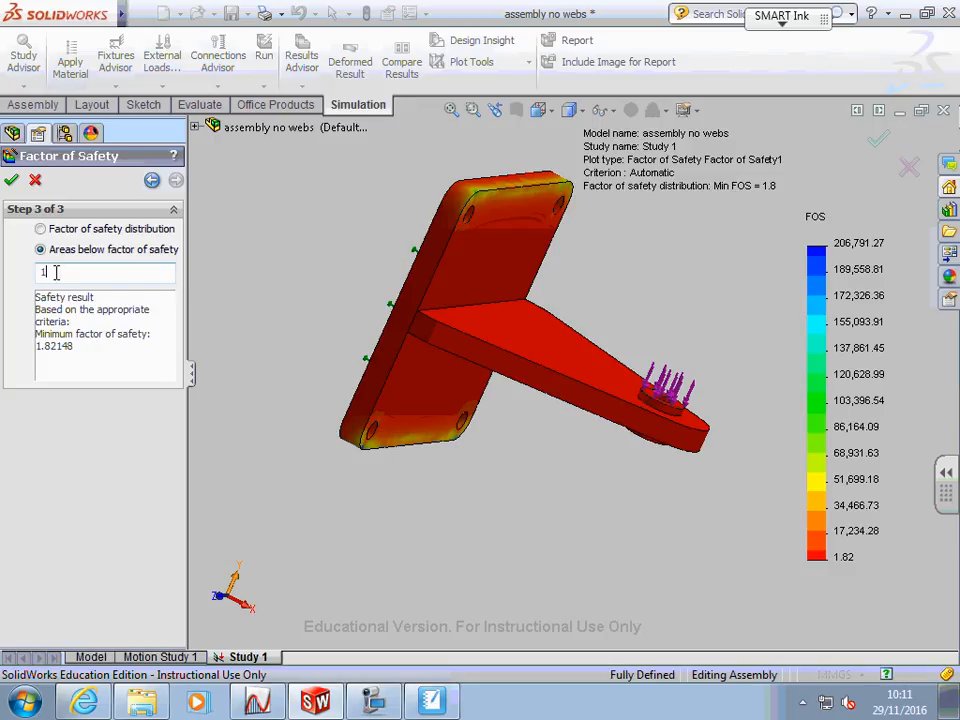
{"action": "type", "text": "5"}
{"action": "left_click", "coordinate": [11, 180]}
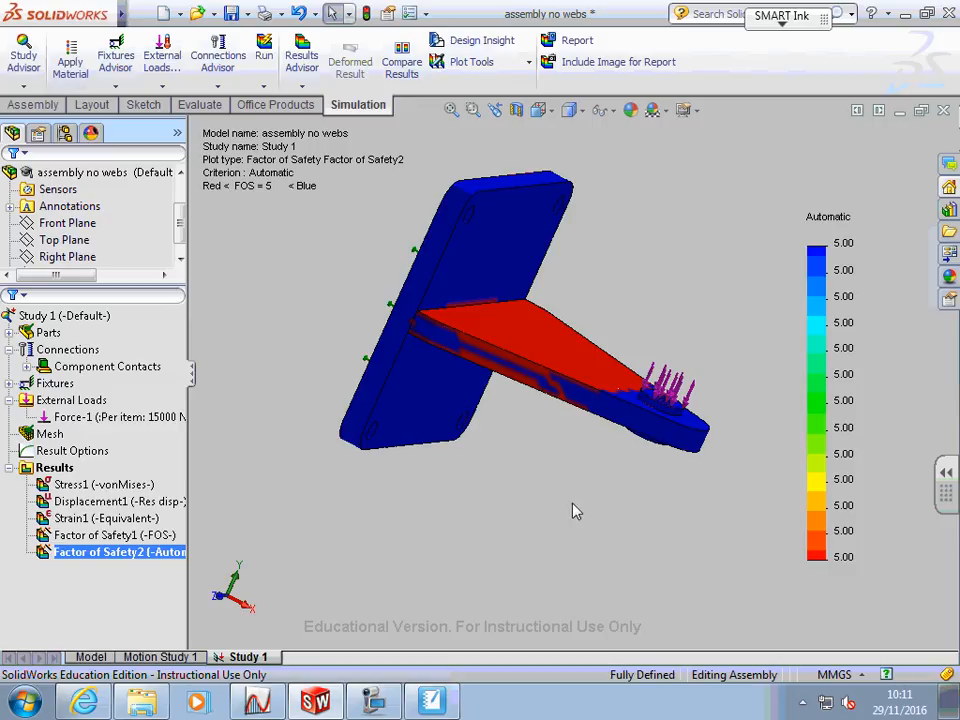
Examine which regions of the plate and base fall below the factor of safety limit of 5
{"action": "middle_click_drag", "start_coordinate": [585, 511], "coordinate": [565, 511]}
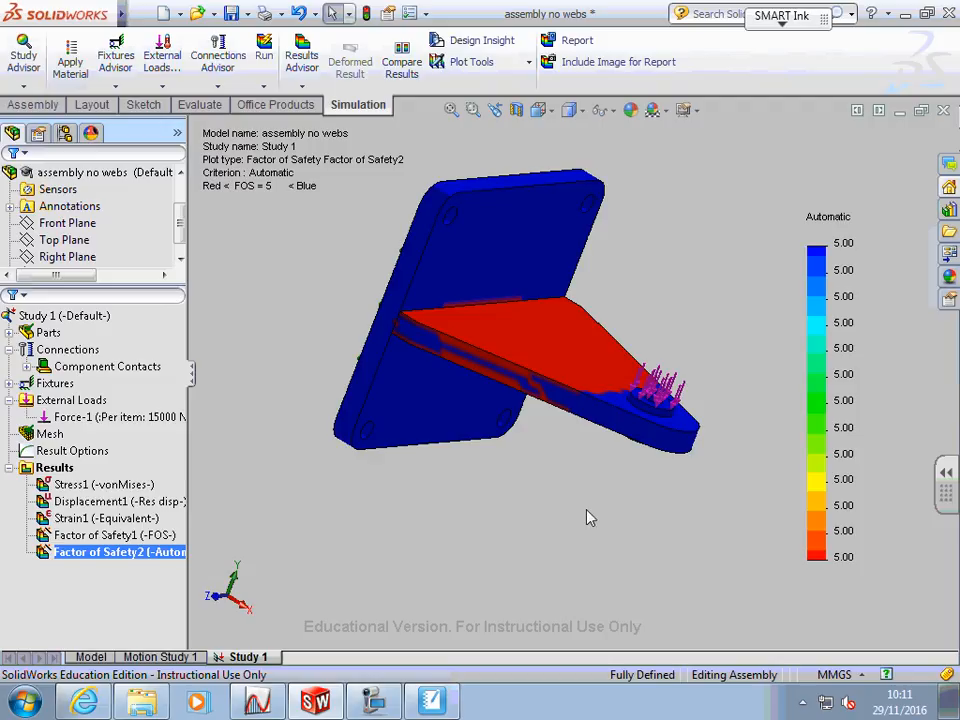
{"action": "middle_click_drag", "start_coordinate": [518, 499], "coordinate": [540, 496]}
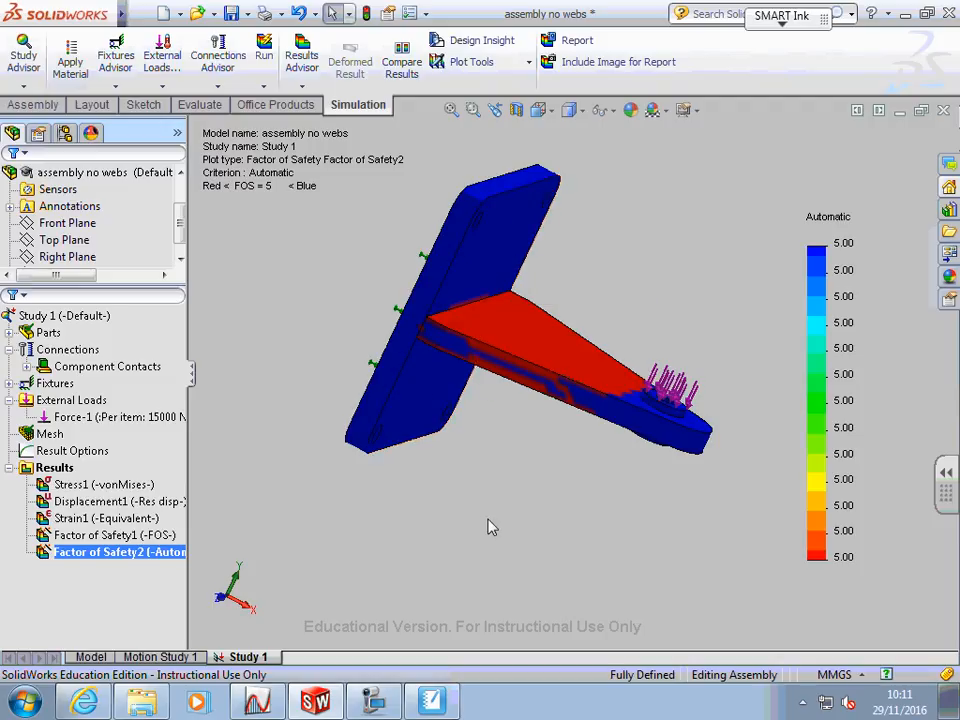
{"action": "mouse_move", "coordinate": [490, 527]}
{"action": "middle_mouse_down"}
{"action": "mouse_move", "coordinate": [510, 448]}
{"action": "mouse_move", "coordinate": [504, 522]}
{"action": "middle_mouse_up"}
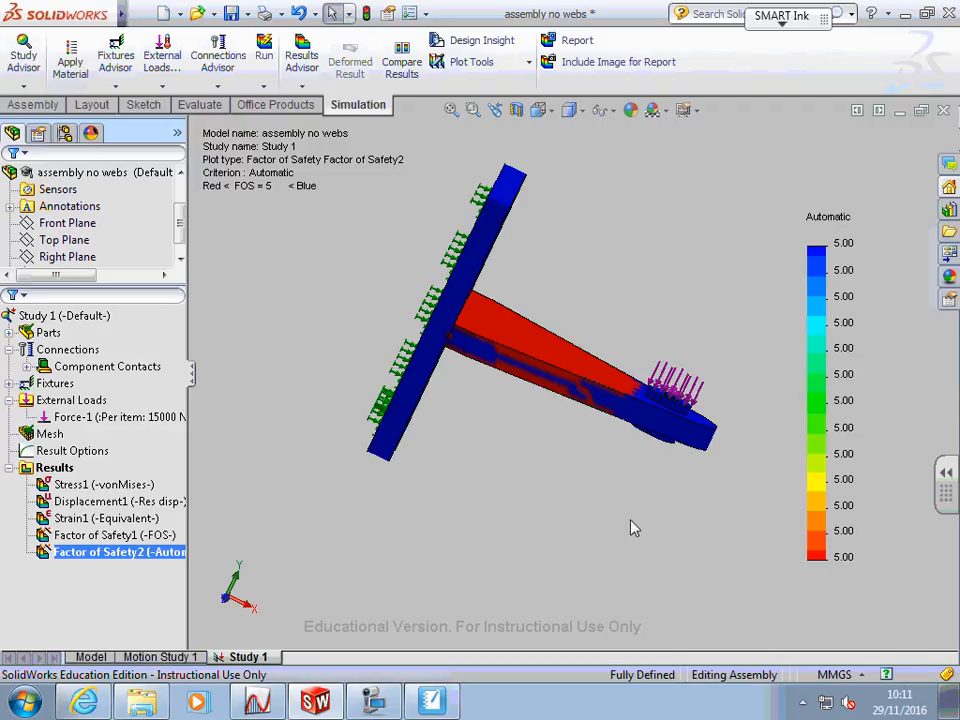
{"action": "middle_click_drag", "start_coordinate": [612, 535], "coordinate": [565, 531]}
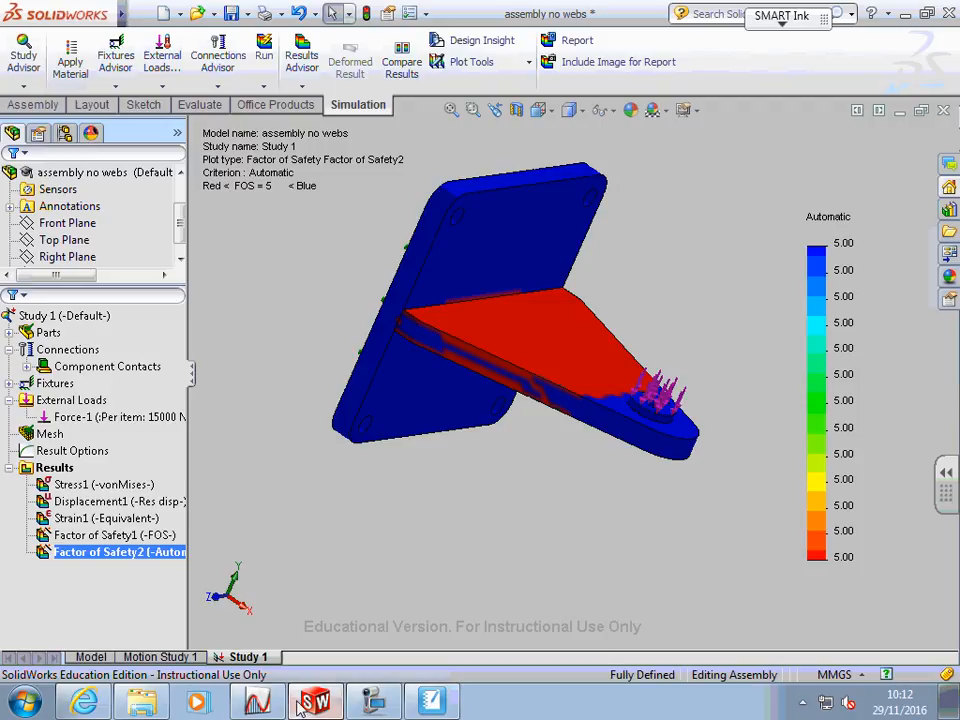
Open the assembly bott web file from the Advanced Maths loading exercise folder
{"action": "left_click", "coordinate": [141, 703]}
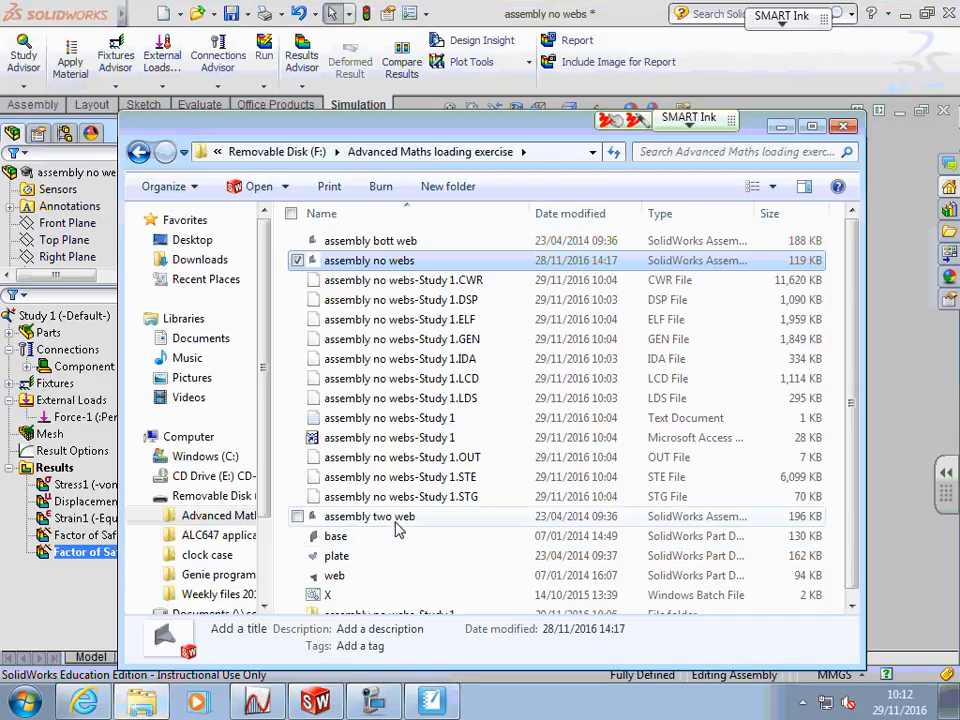
{"action": "double_click", "coordinate": [407, 242]}
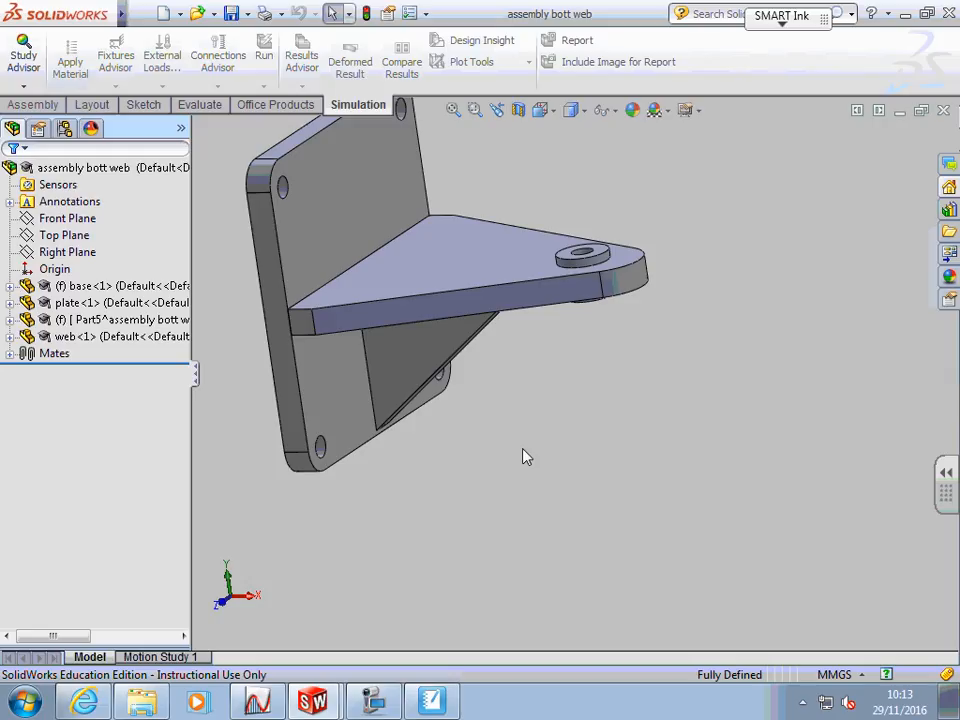
{"action": "left_click", "coordinate": [374, 705]}
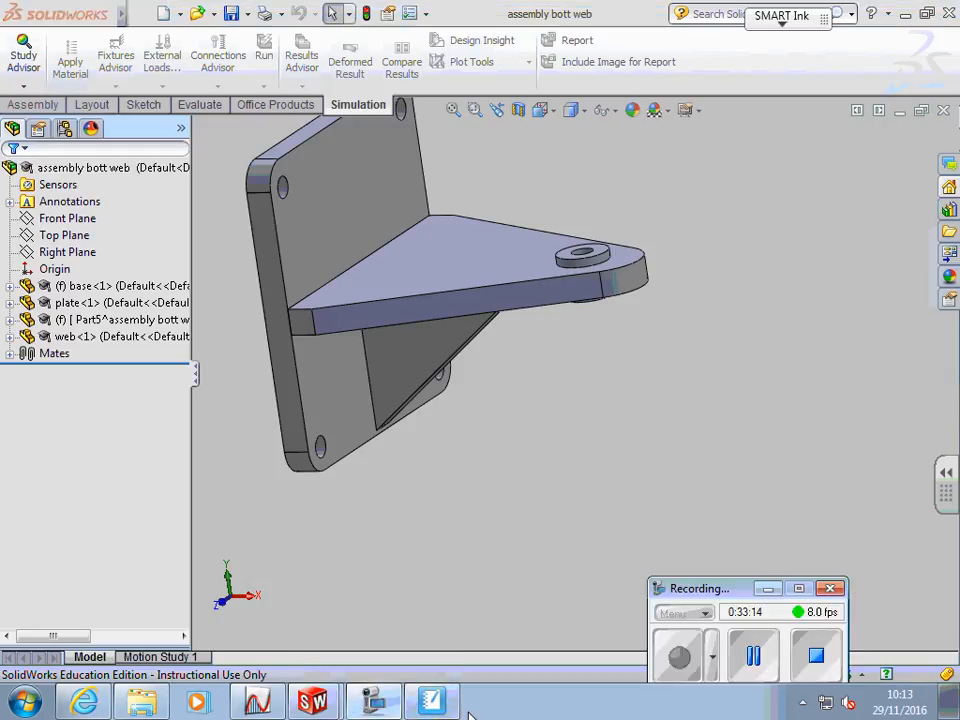